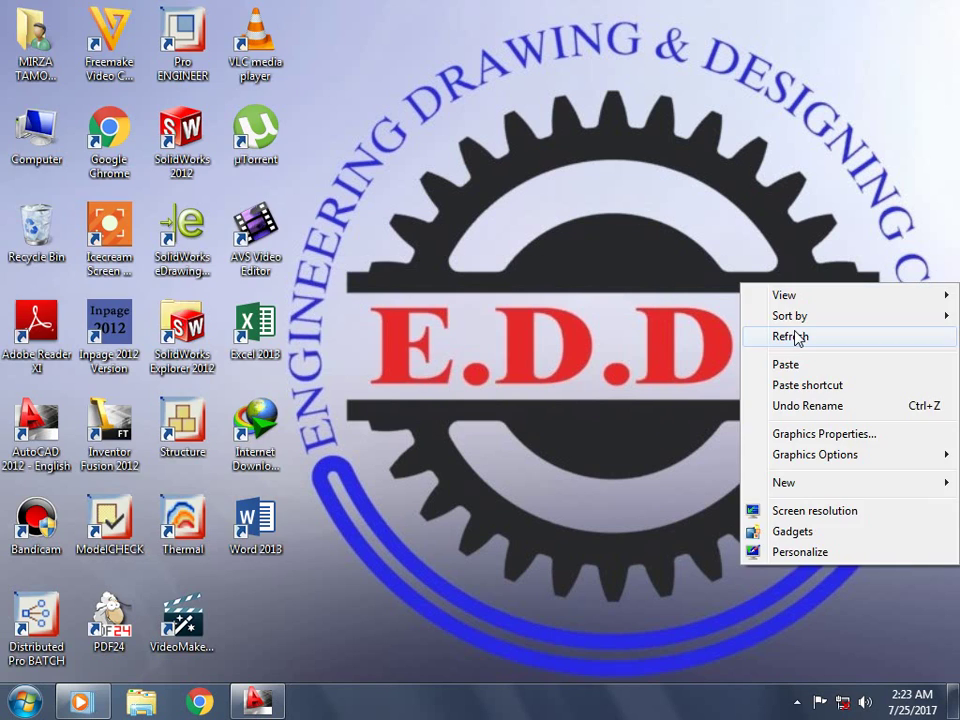
Step: Draw concentric circles of diameter 4.75 and 1.375 from a common centre point
click(257, 700)
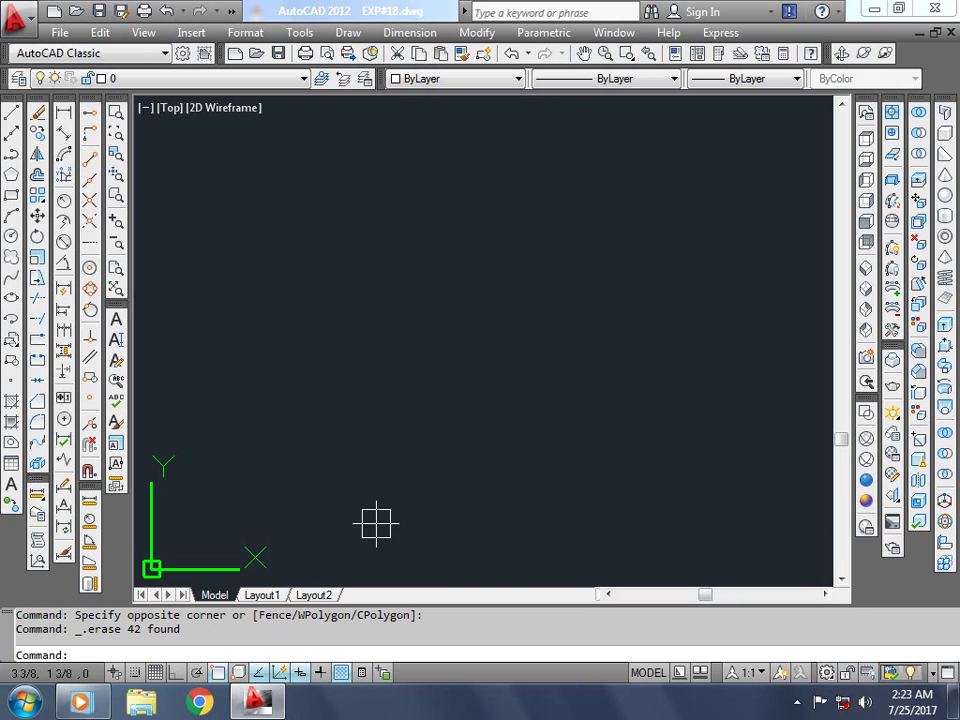
text(c)
key(Return)
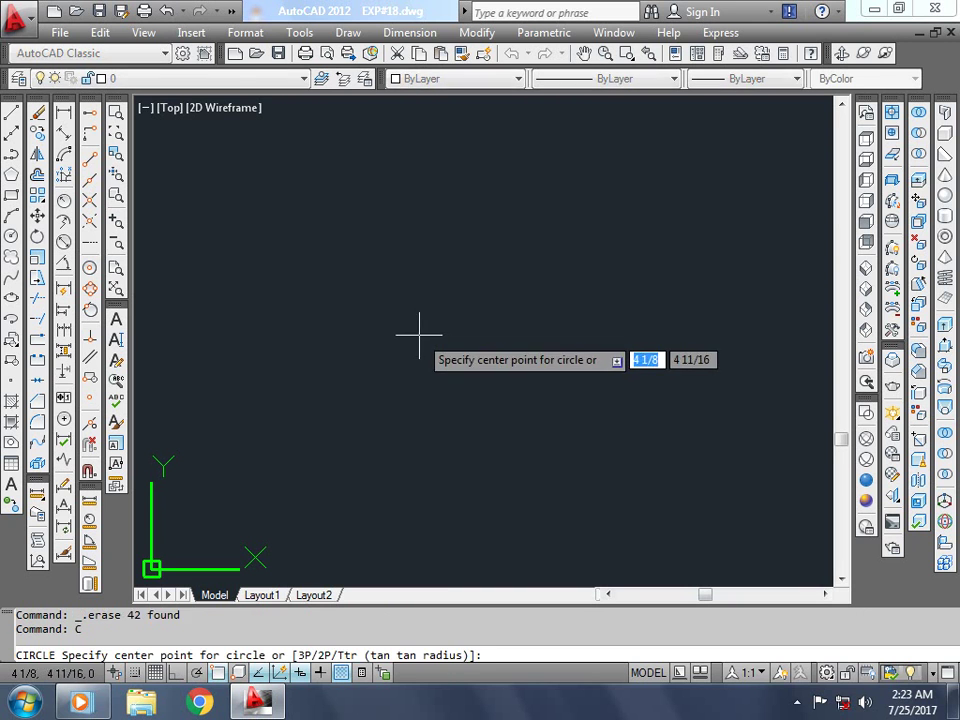
click(418, 332)
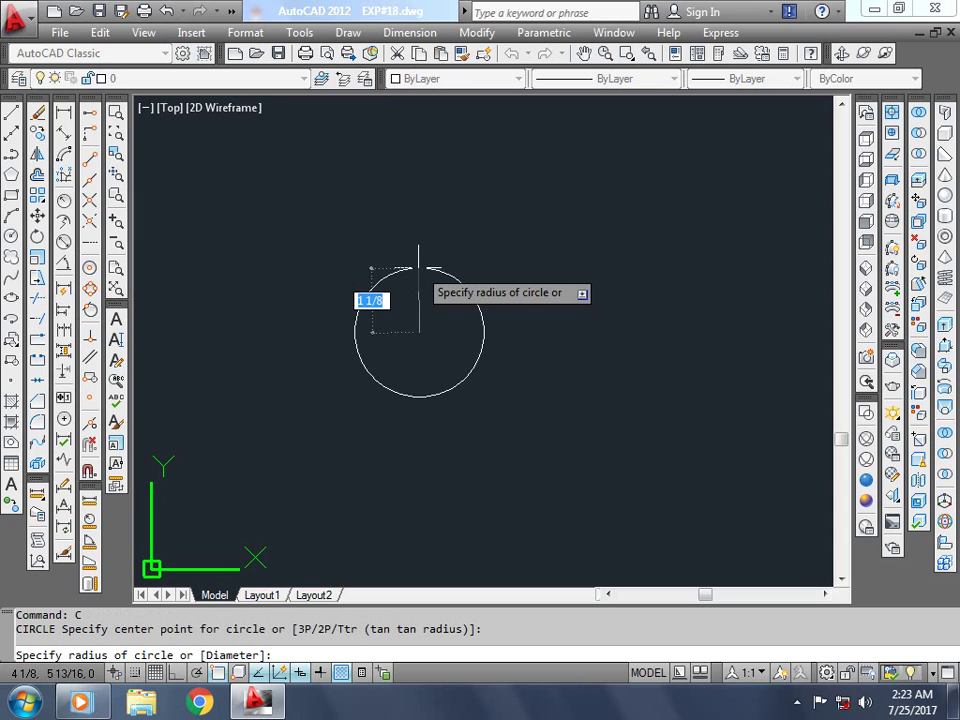
text(D)
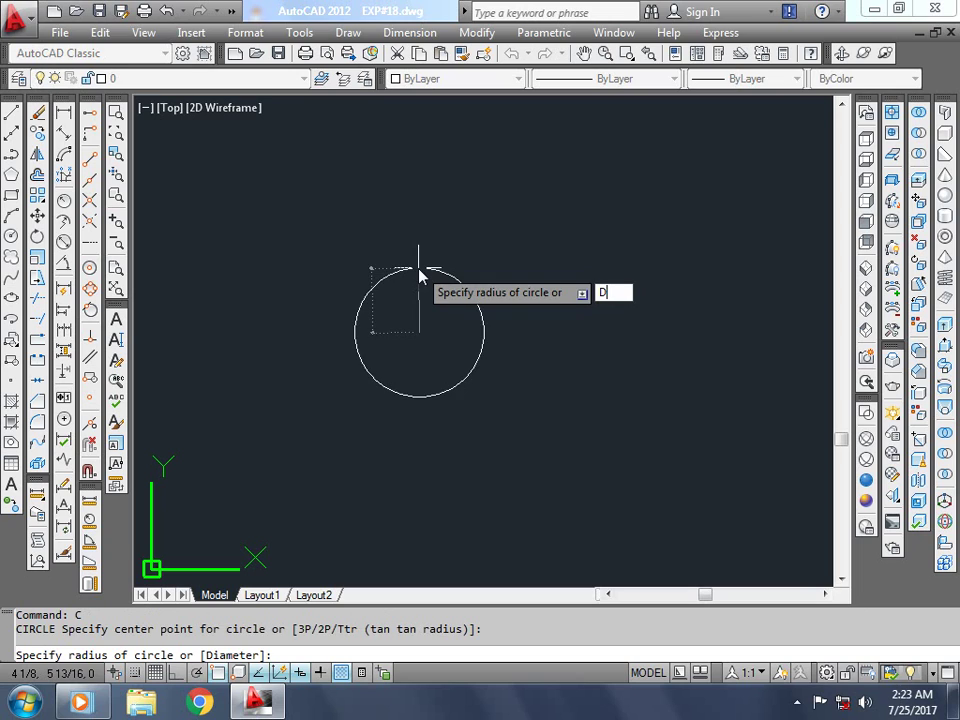
key(Return)
text(4.75)
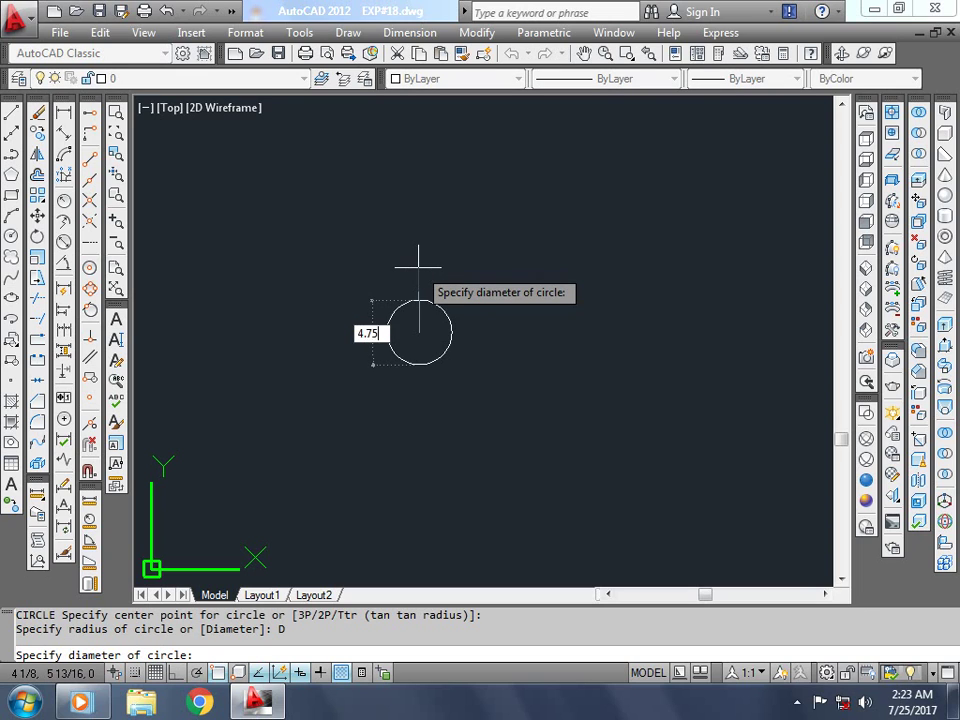
key(Return)
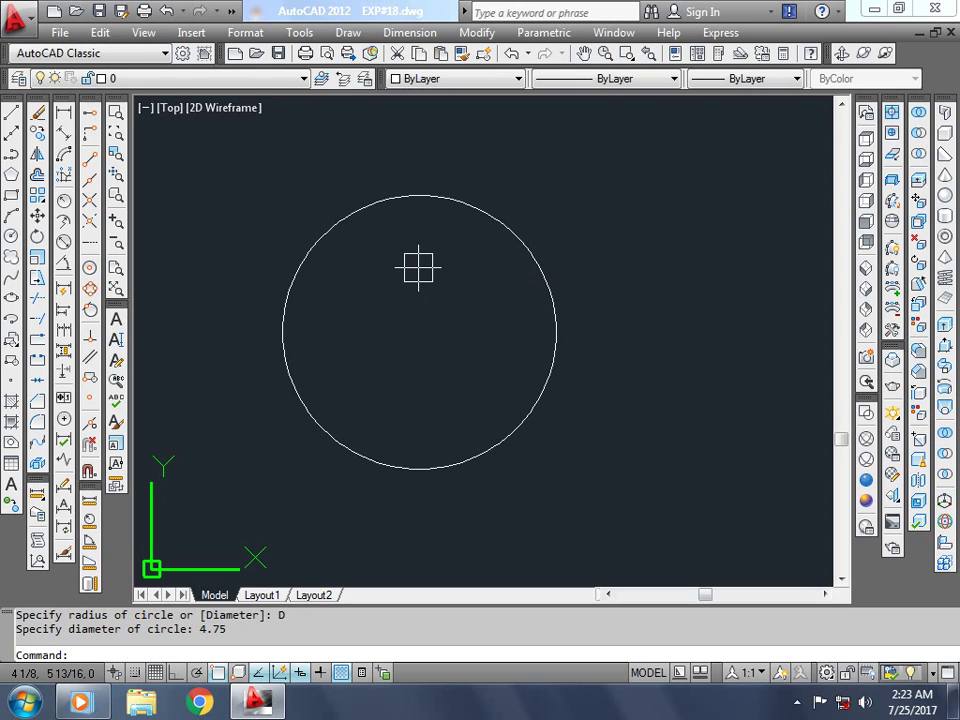
text(C)
key(Return)
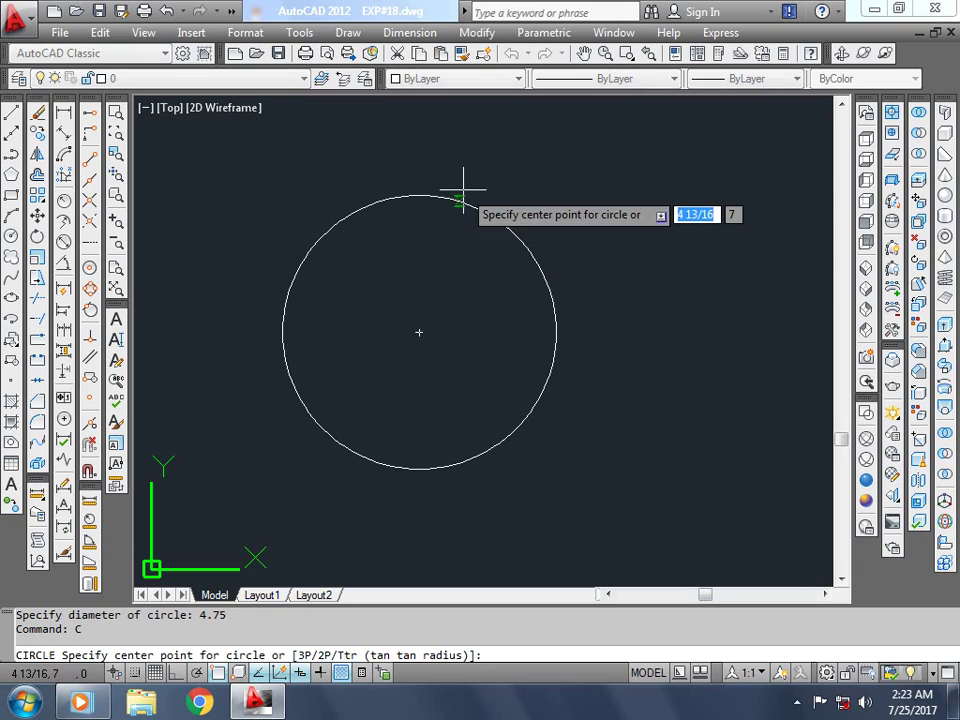
click(419, 333)
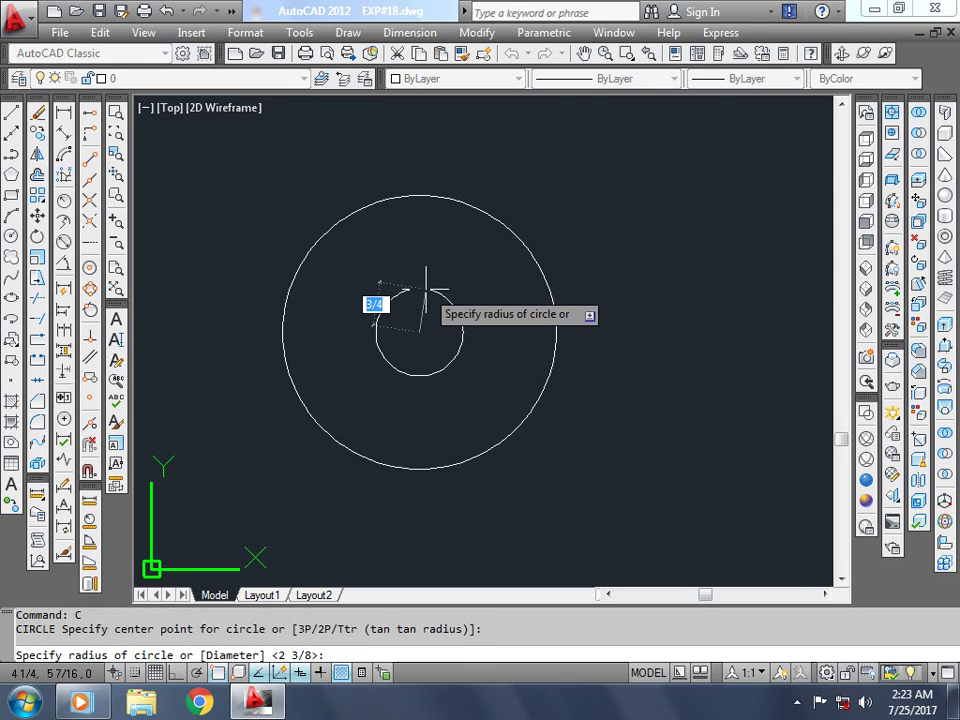
text(d)
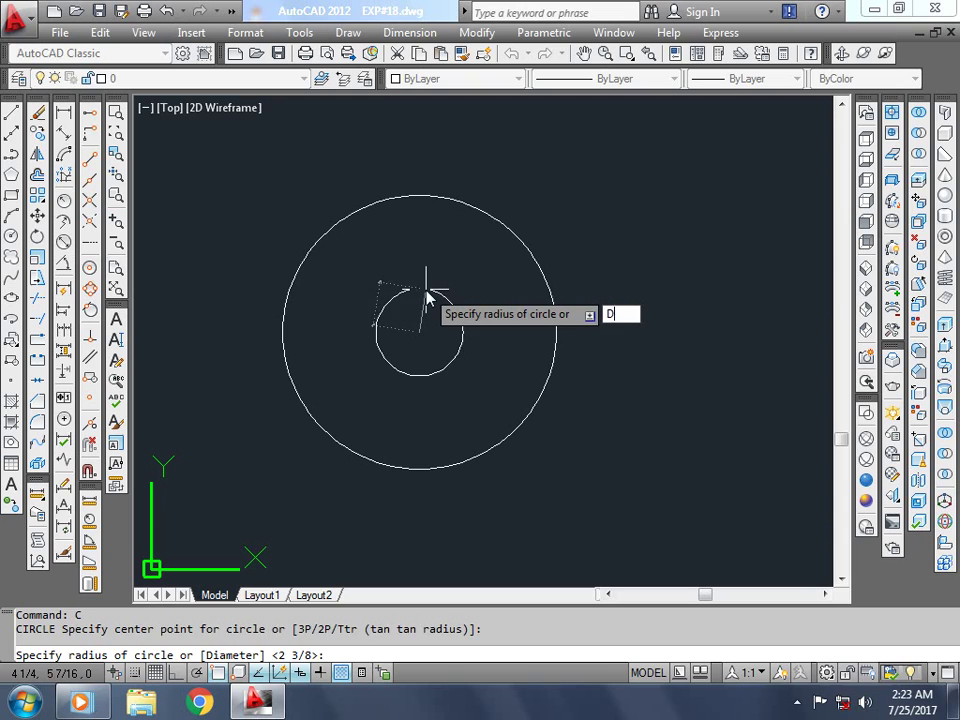
key(Return)
text(1.3)
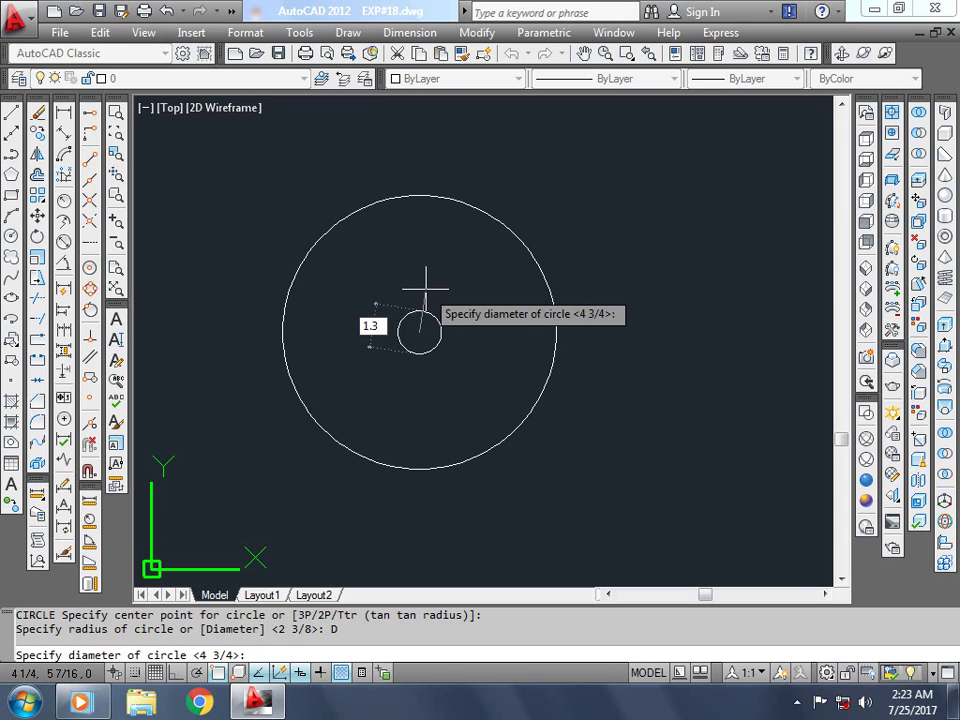
key(Return)
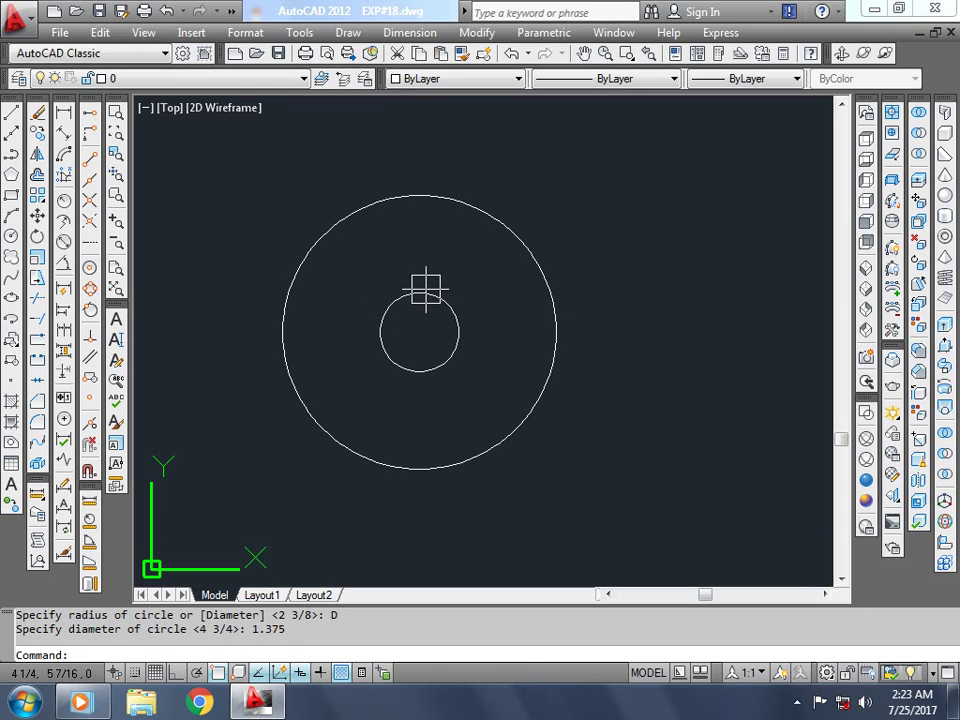
Step: Add concentric circles of diameter 2 and 3.375 on the same centre
key(Return)
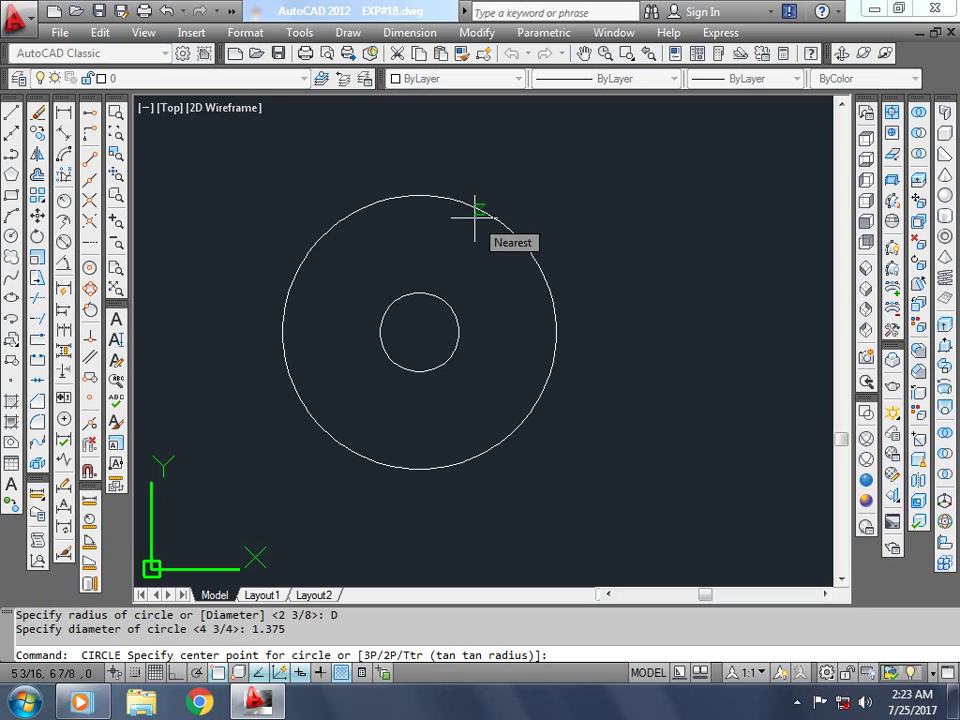
click(419, 332)
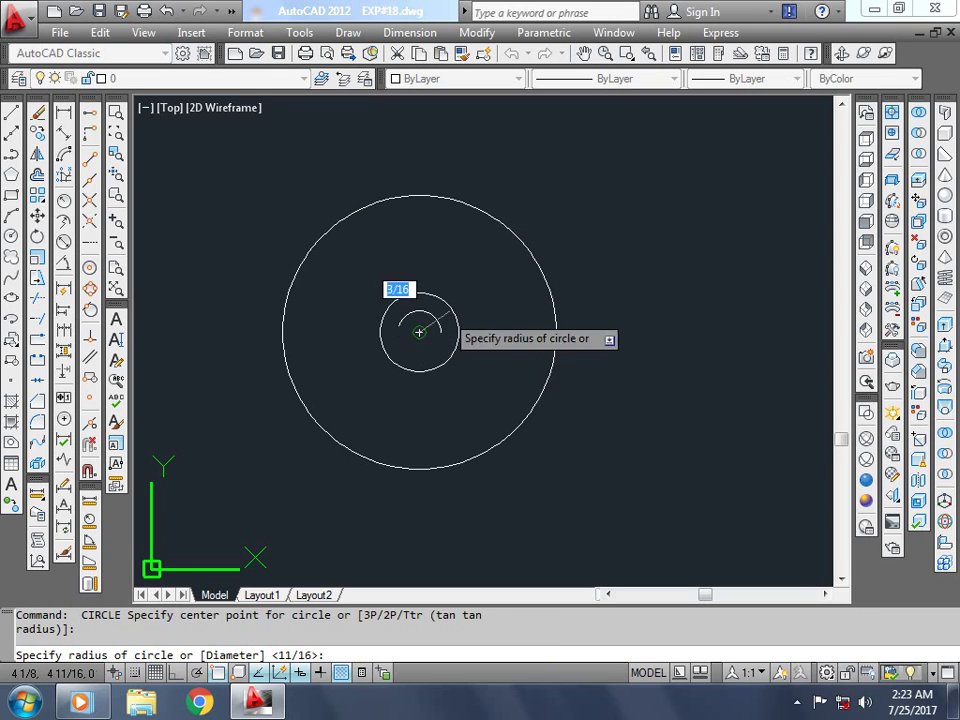
text(d)
key(Return)
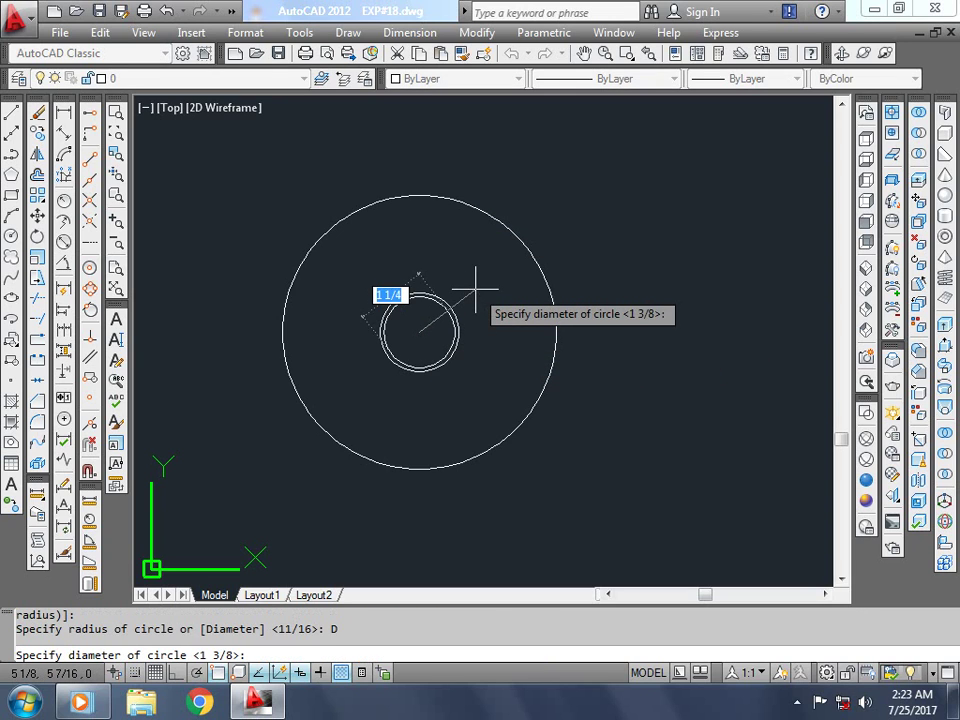
text(2)
key(Return)
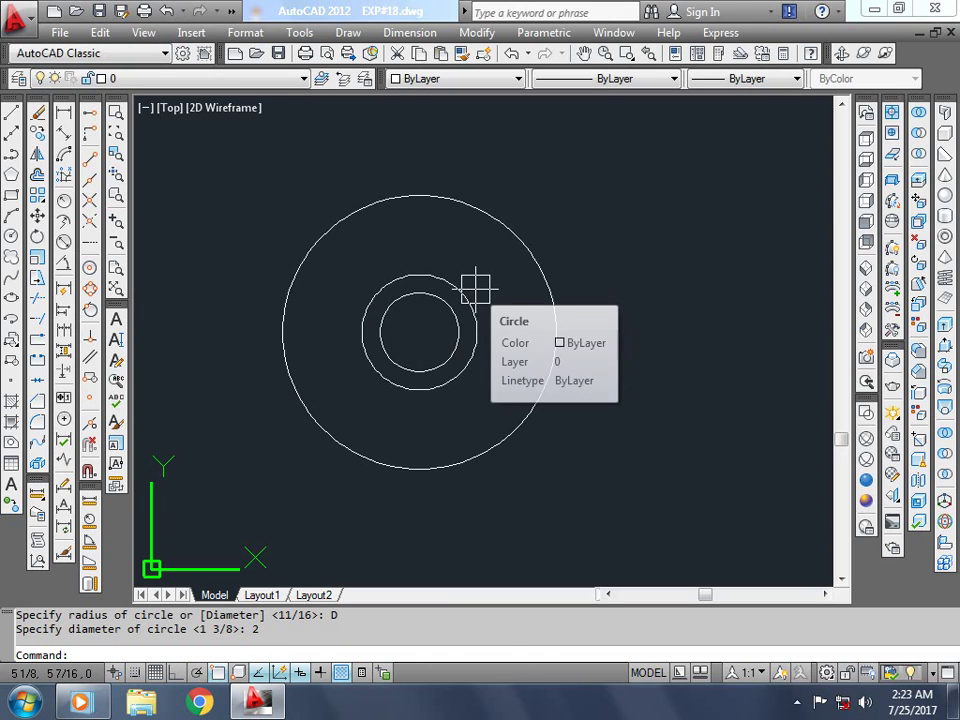
key(Return)
click(419, 332)
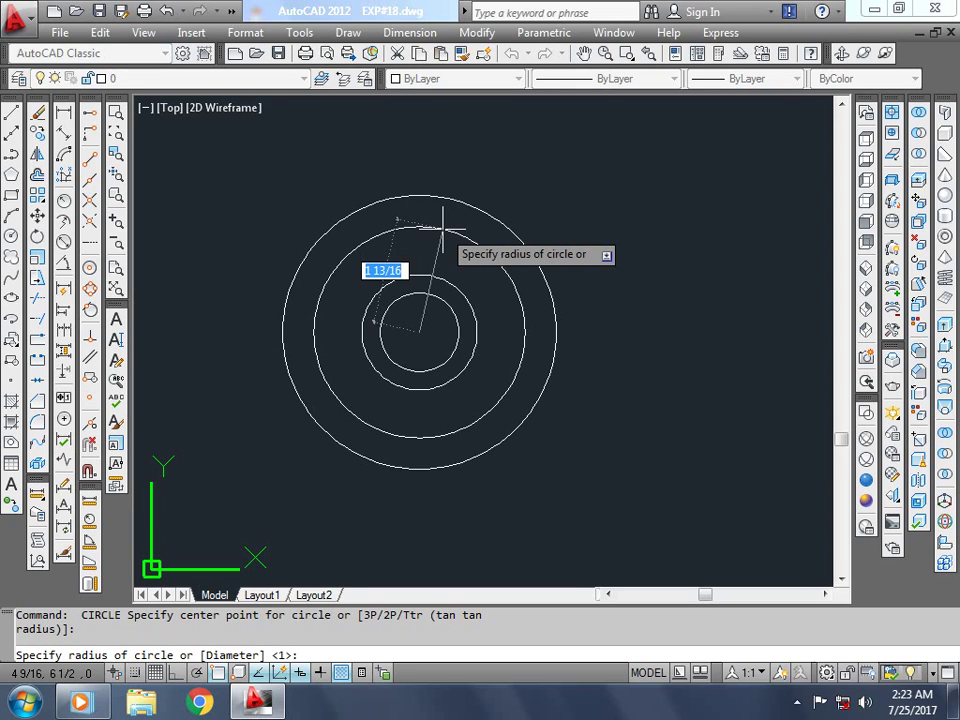
text(d)
key(Return)
text(3.376)
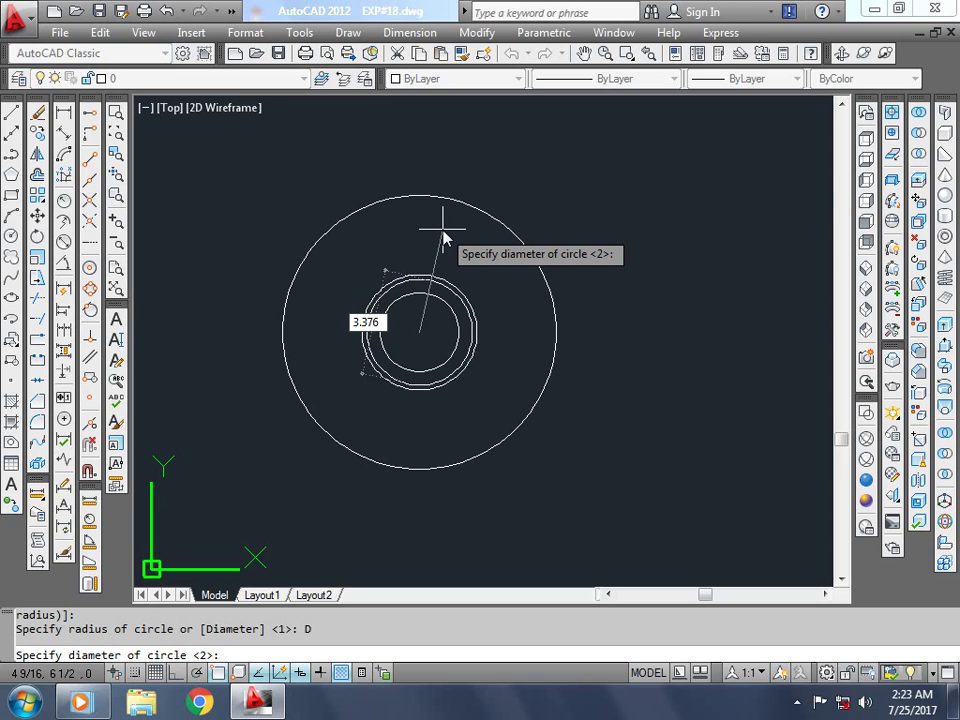
text(5)
key(Return)
Step: Load the HIDDEN2 and CENTER2 linetypes into the drawing
click(443, 229)
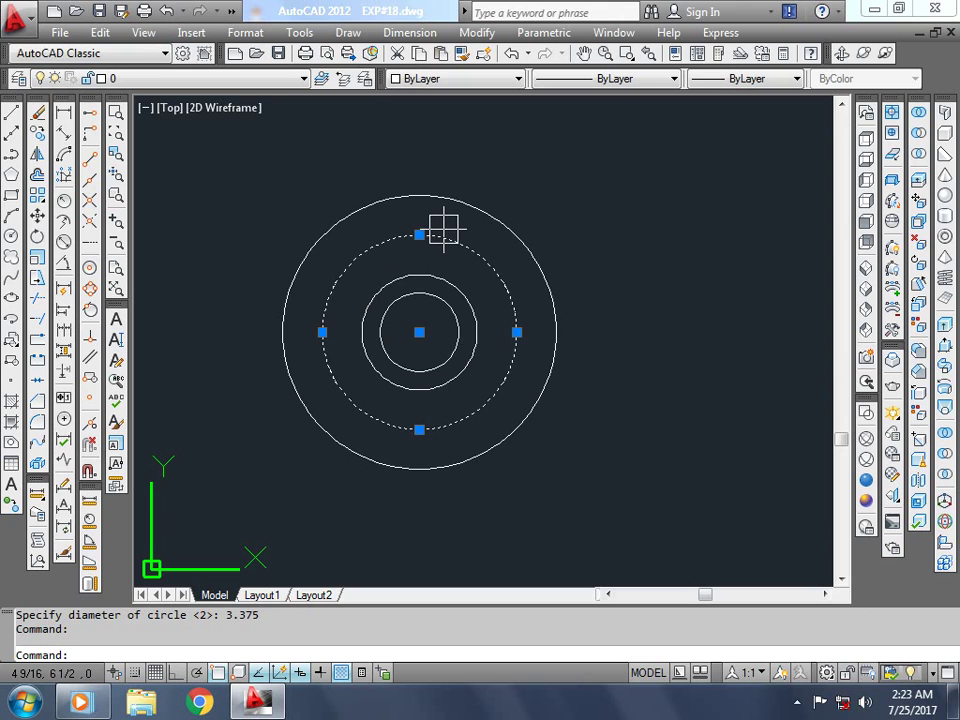
click(600, 79)
click(603, 145)
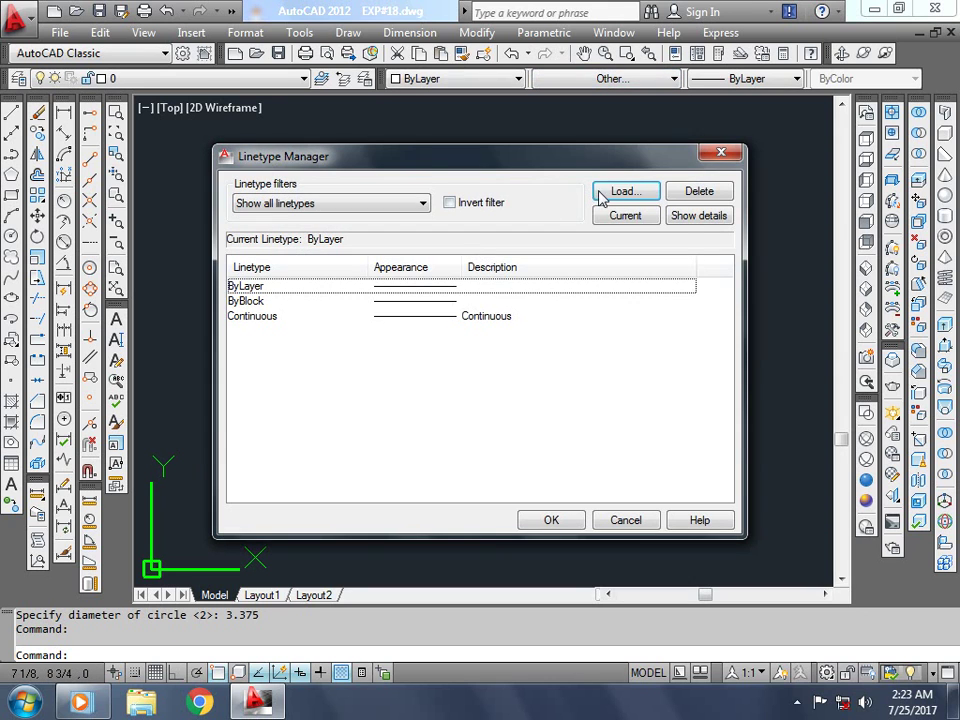
click(602, 190)
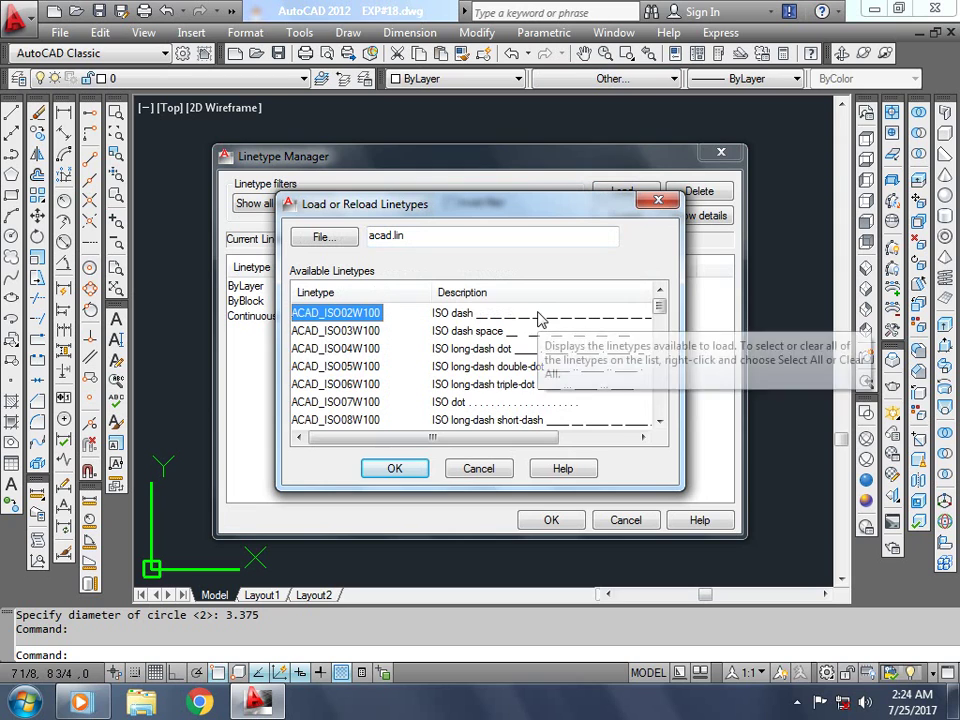
key(h)
click(313, 330)
click(422, 469)
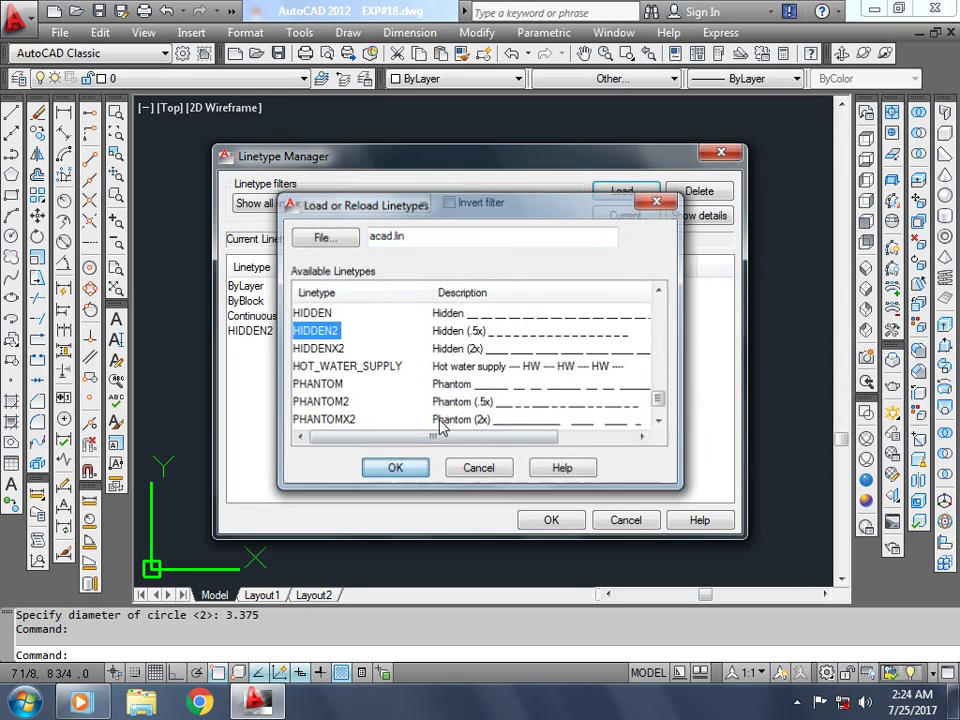
click(624, 192)
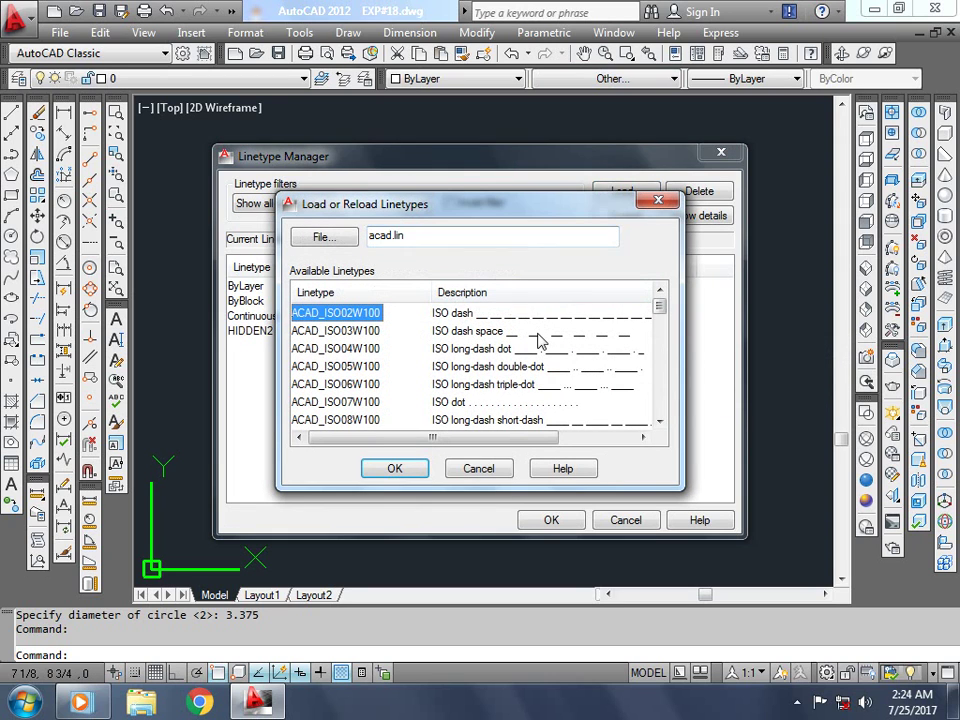
key(c)
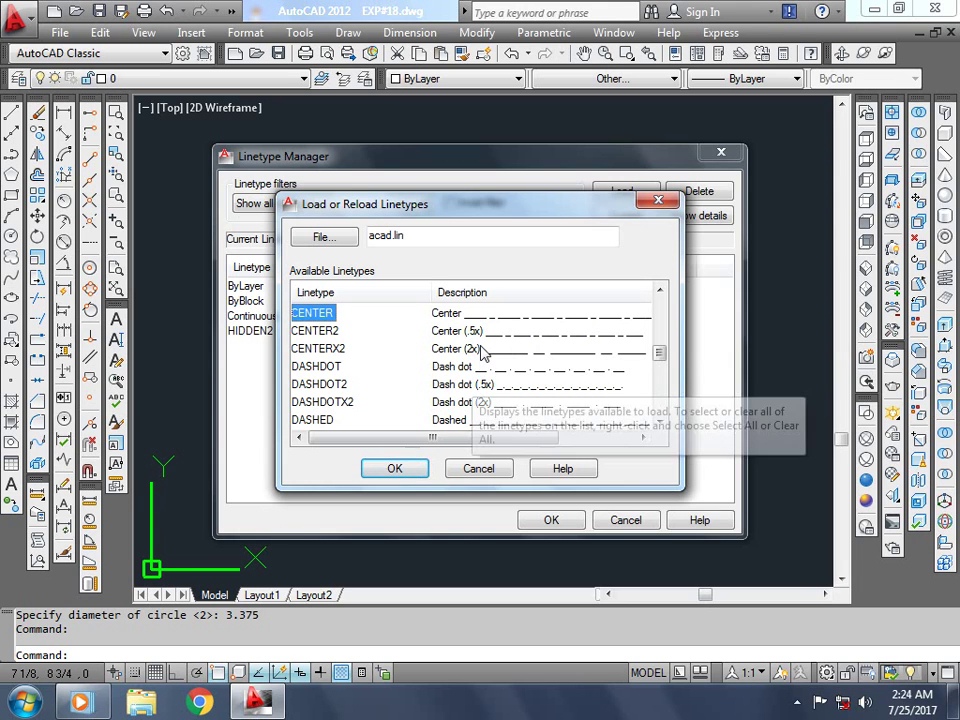
click(315, 330)
click(415, 466)
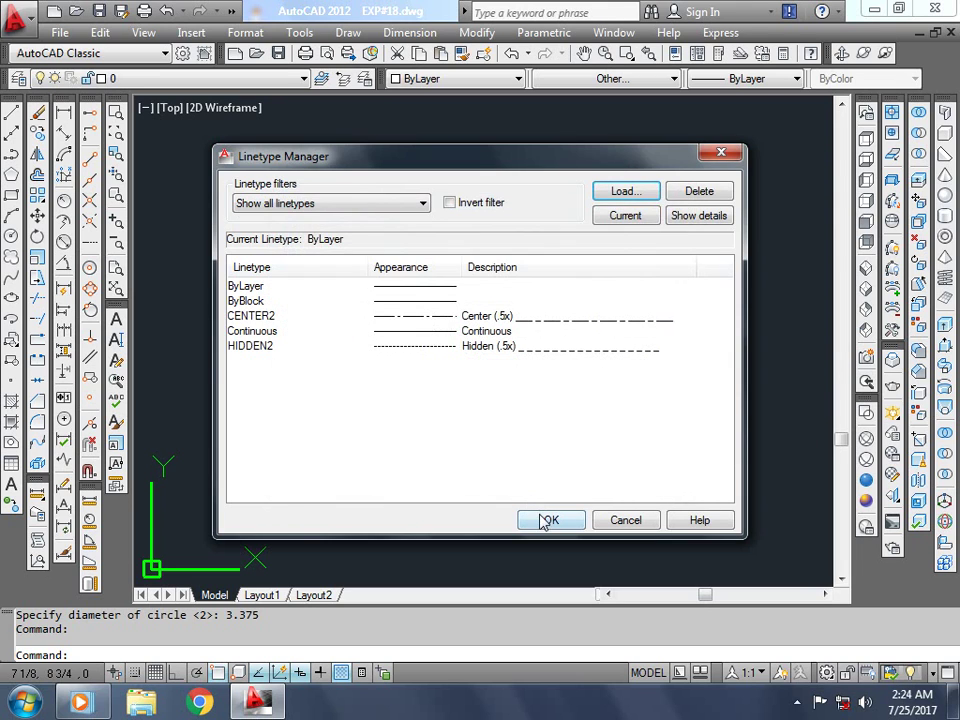
click(545, 519)
Step: Give the 3.375 circle the HIDDEN2 linetype and the colour Red
click(517, 369)
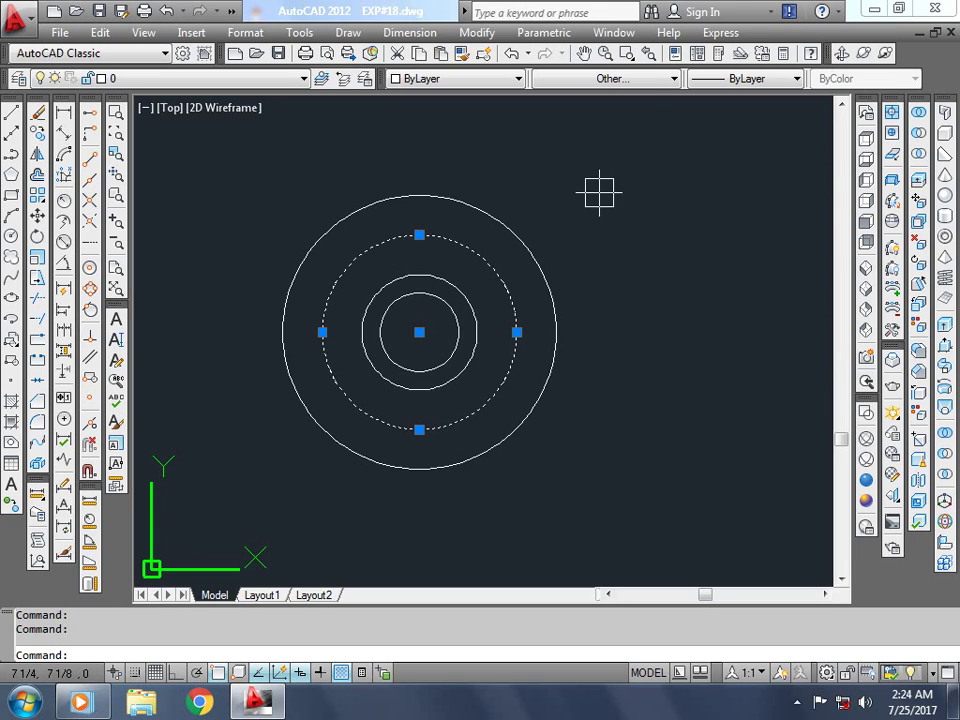
click(640, 78)
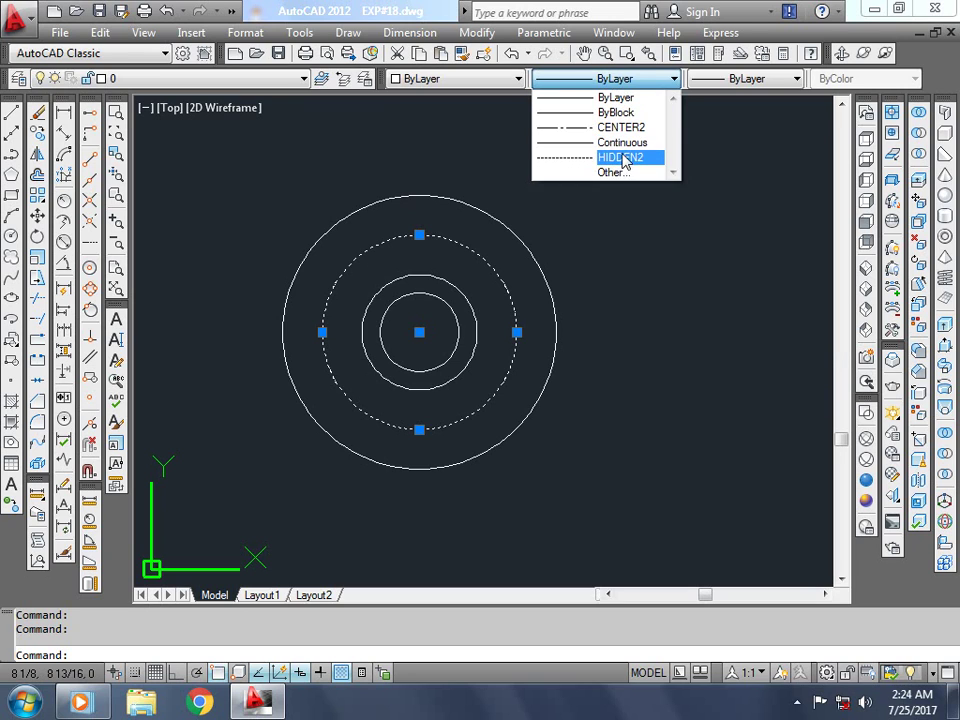
click(625, 157)
key(Escape)
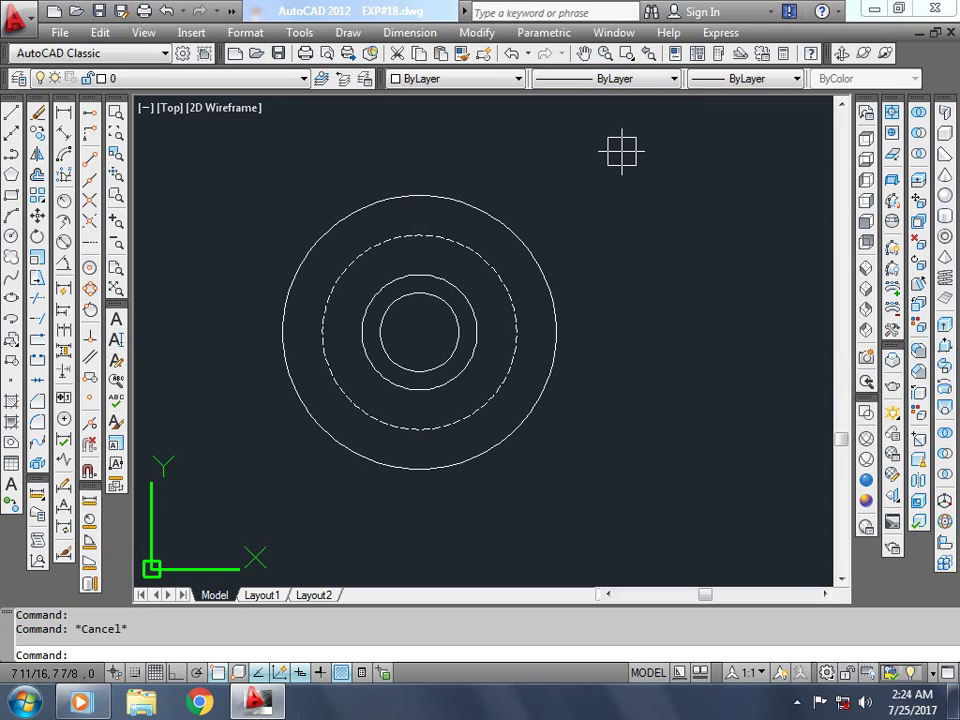
click(489, 253)
click(510, 80)
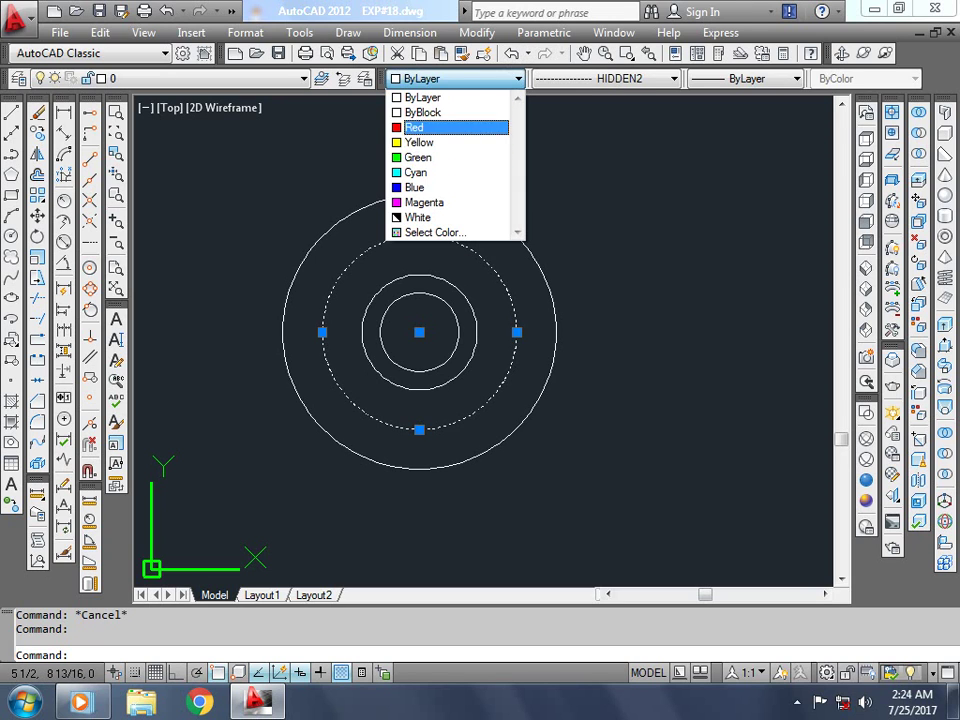
click(455, 126)
key(Escape)
scroll(527, 259, down, 4)
scroll(505, 265, up, 5)
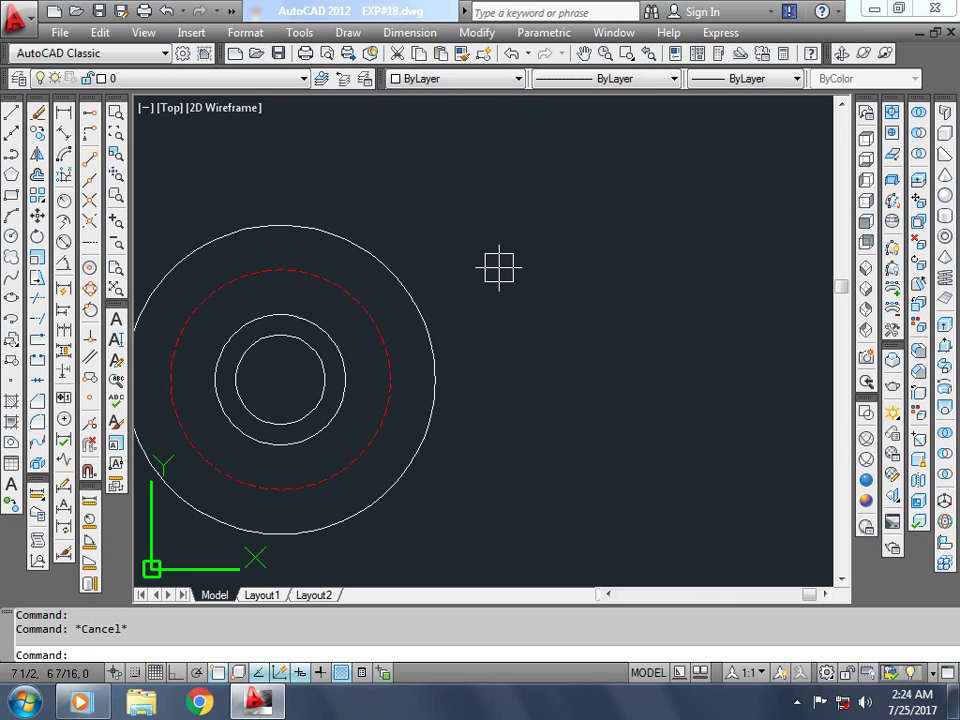
scroll(470, 290, down, 2)
scroll(461, 310, up, 2)
Step: Draw a 0.375-diameter circle centred on the bottom point of the red bolt circle
text(C)
key(Return)
scroll(375, 428, down, 1)
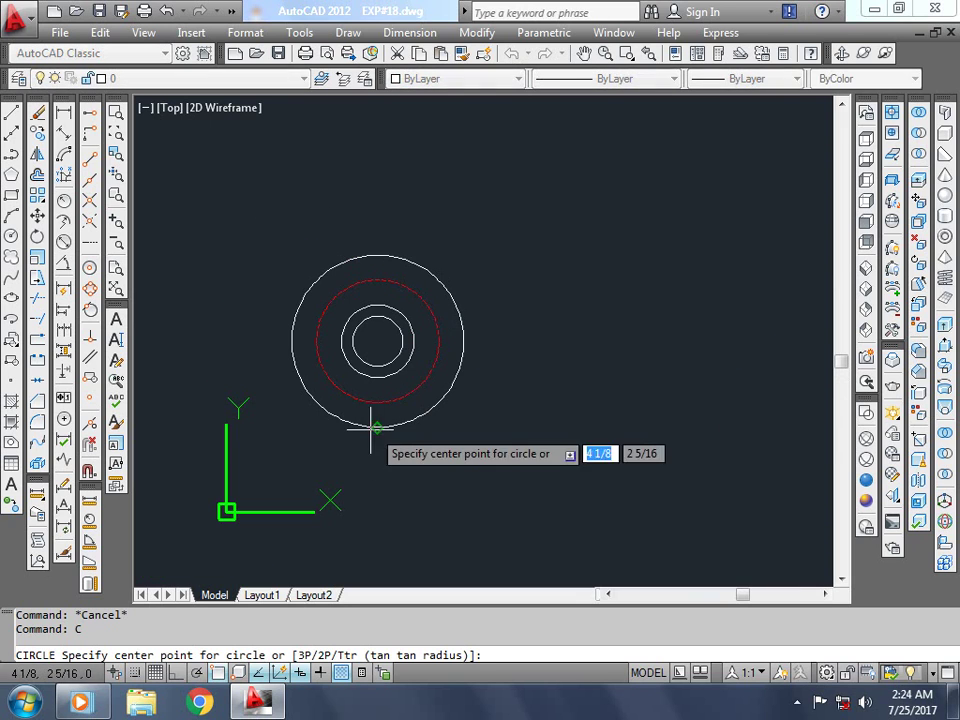
scroll(375, 400, down, 1)
click(379, 402)
scroll(400, 400, up, 5)
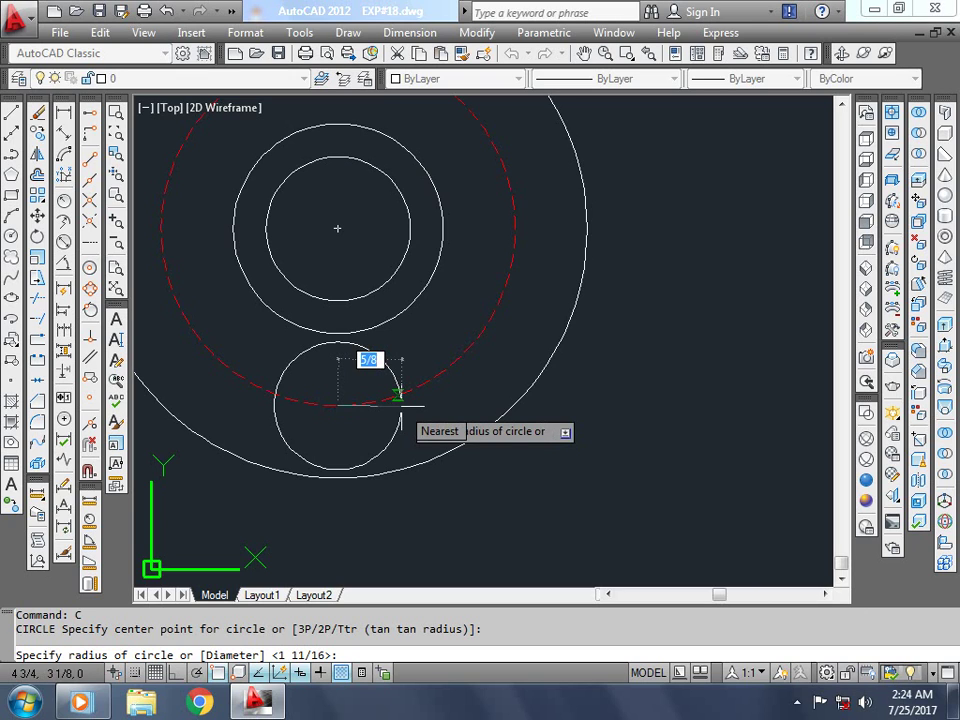
text(D)
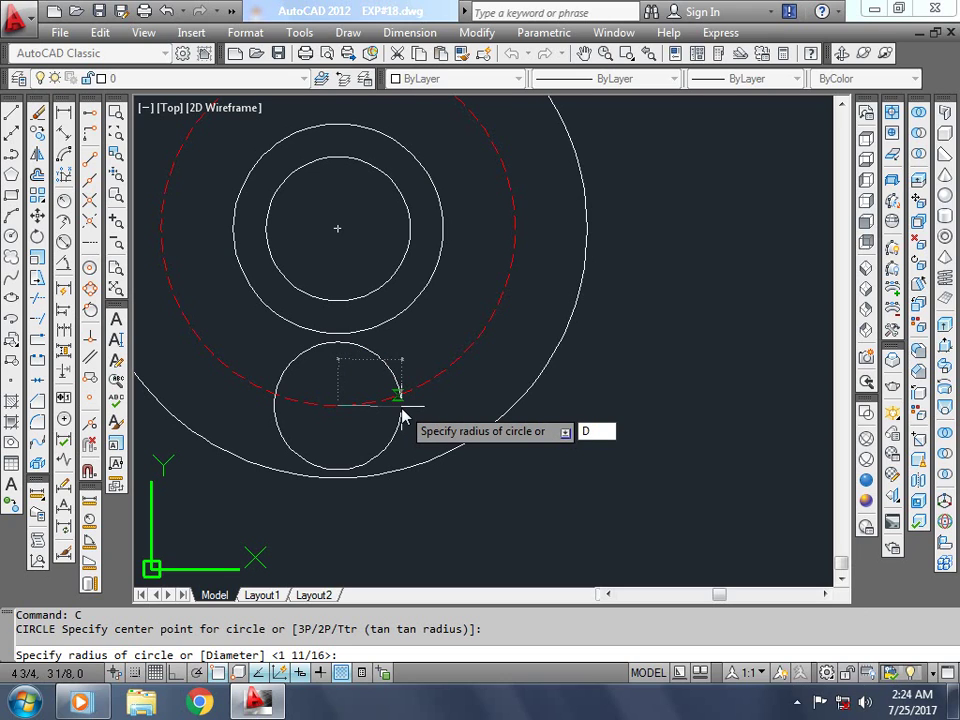
key(Return)
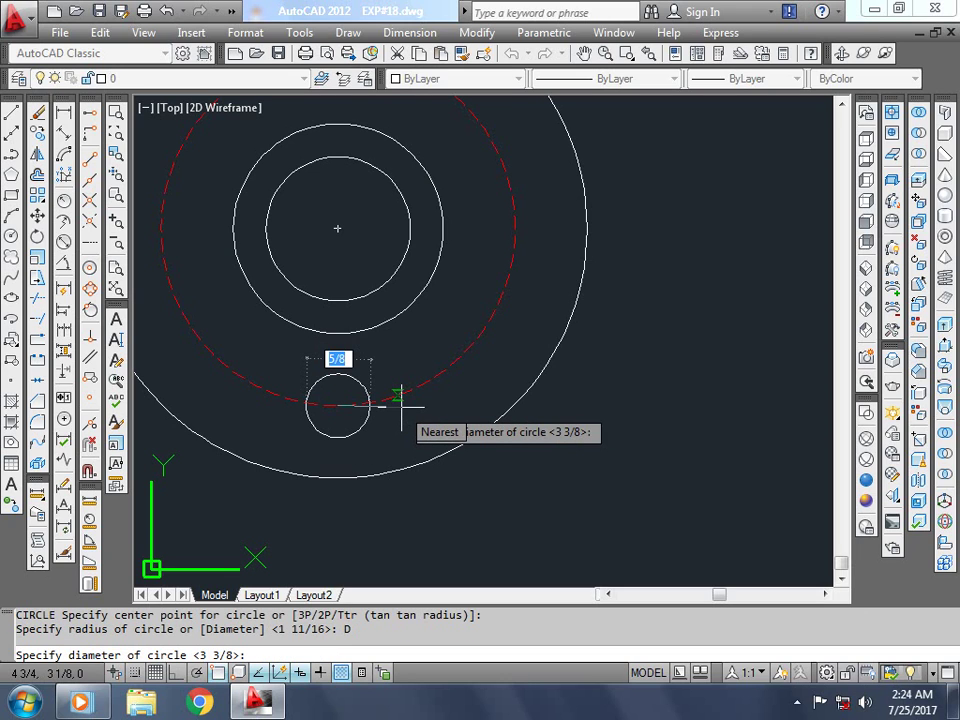
text(3)
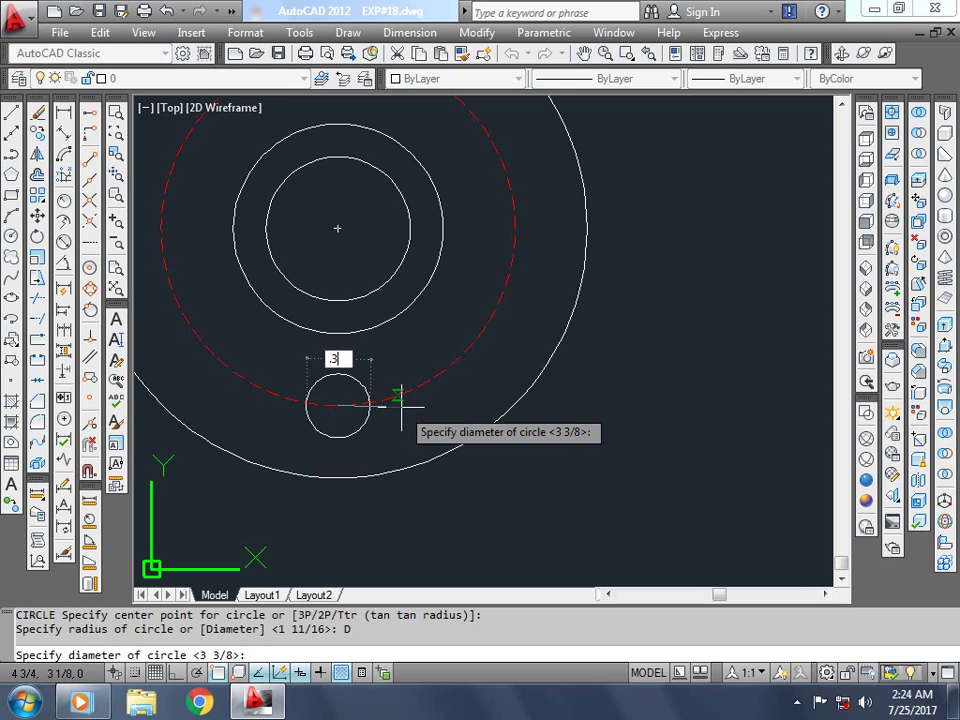
text(75)
key(Return)
key(Return)
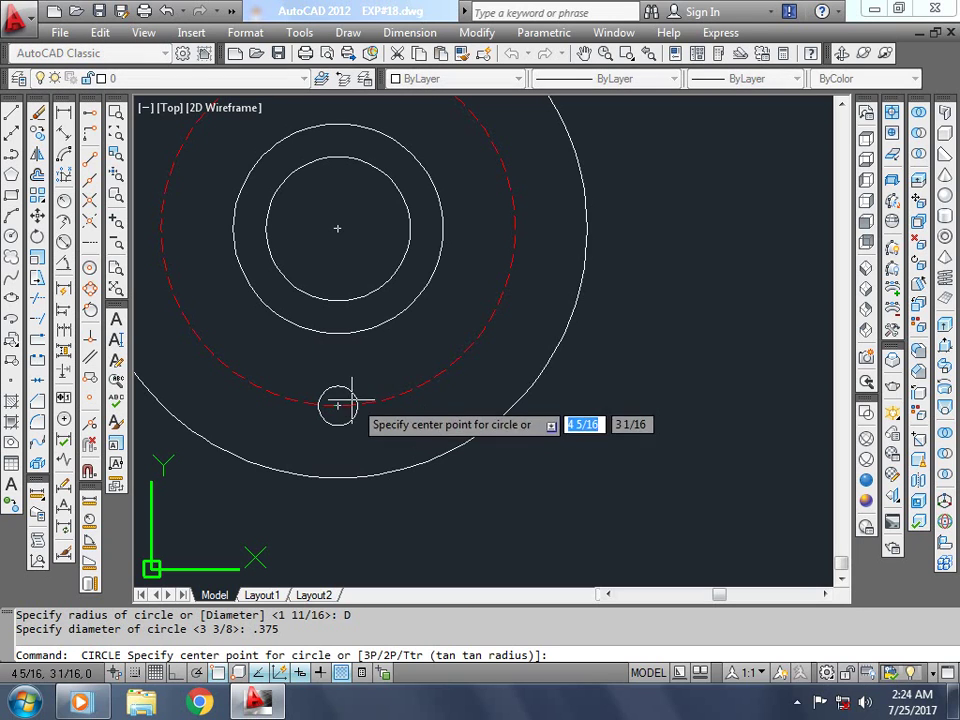
Step: Add a concentric 0.75-diameter circle around the small hole
click(337, 405)
text(D)
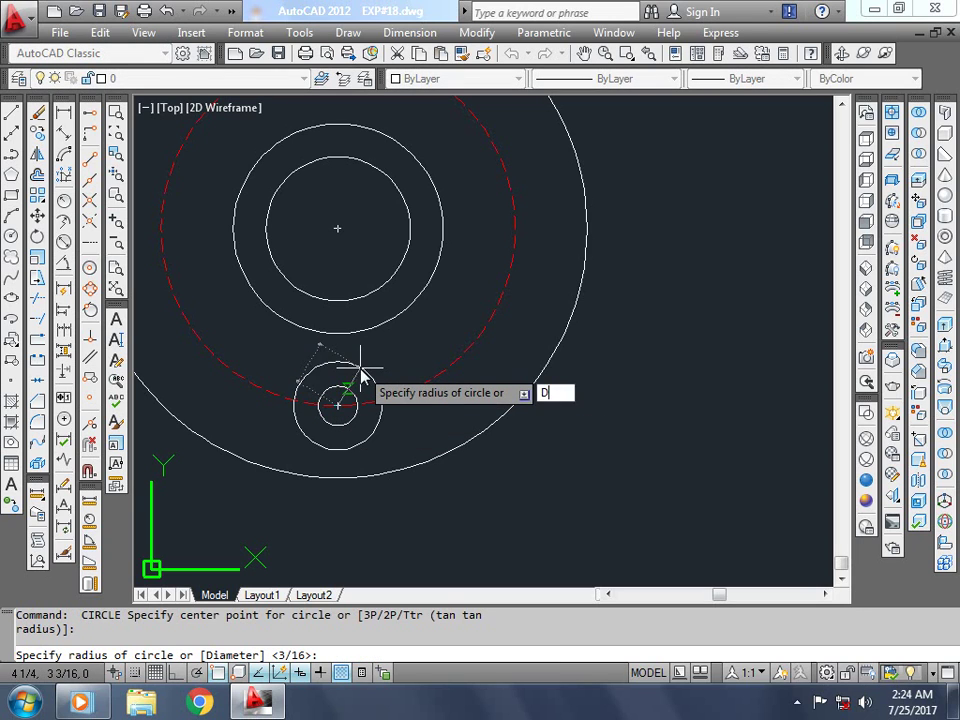
key(Return)
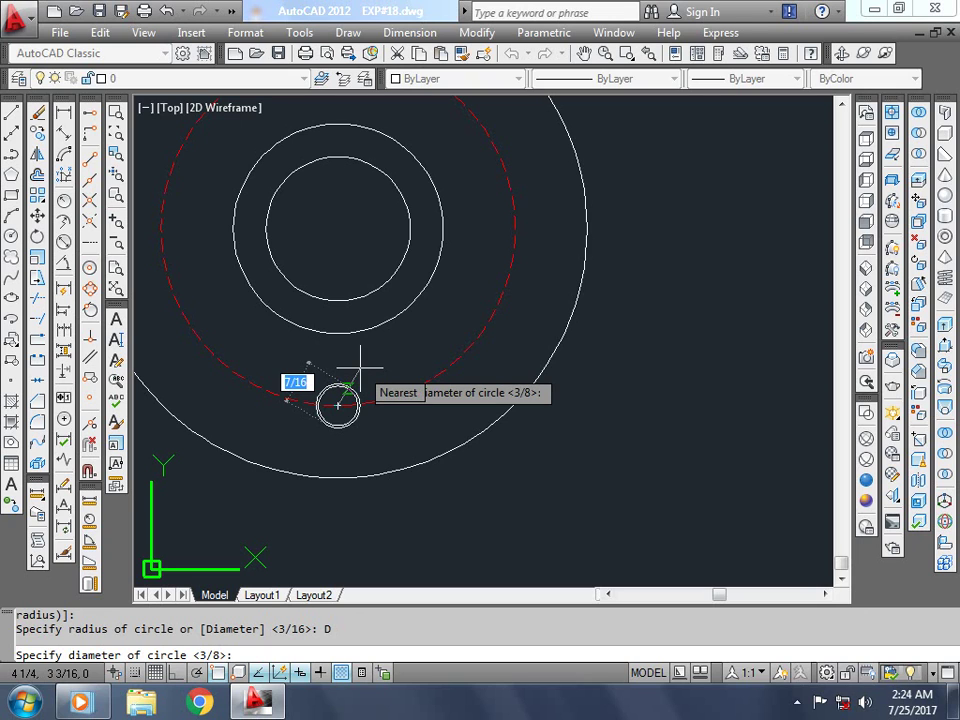
text(.75)
key(Return)
click(337, 386)
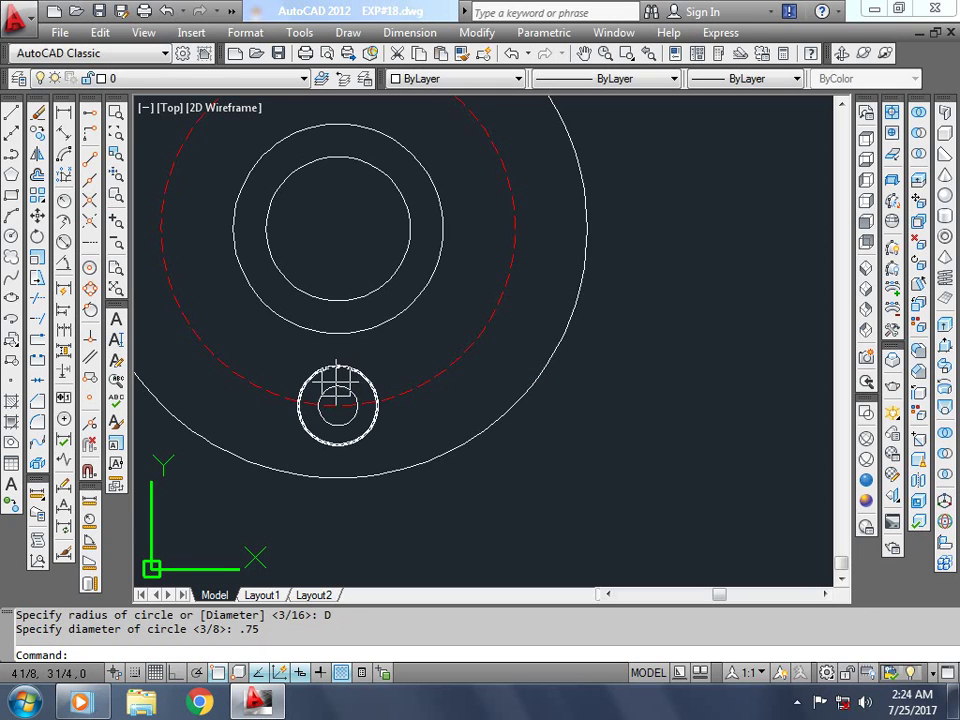
Step: Window-select both hole circles, after abandoning a first array attempt
scroll(338, 386, up, 3)
click(395, 365)
click(503, 375)
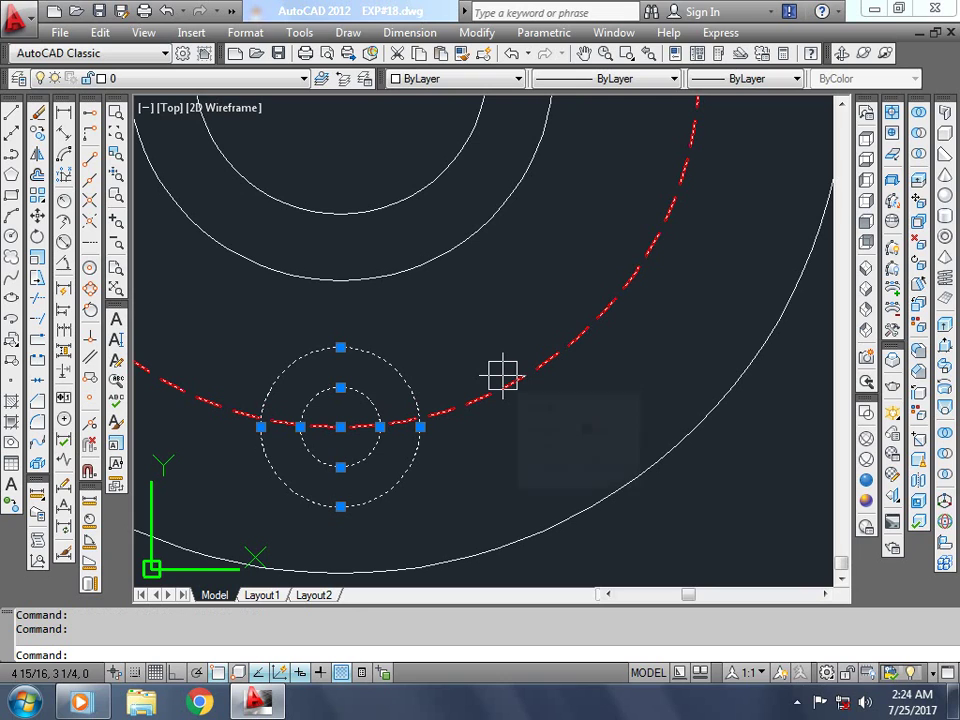
text(AR)
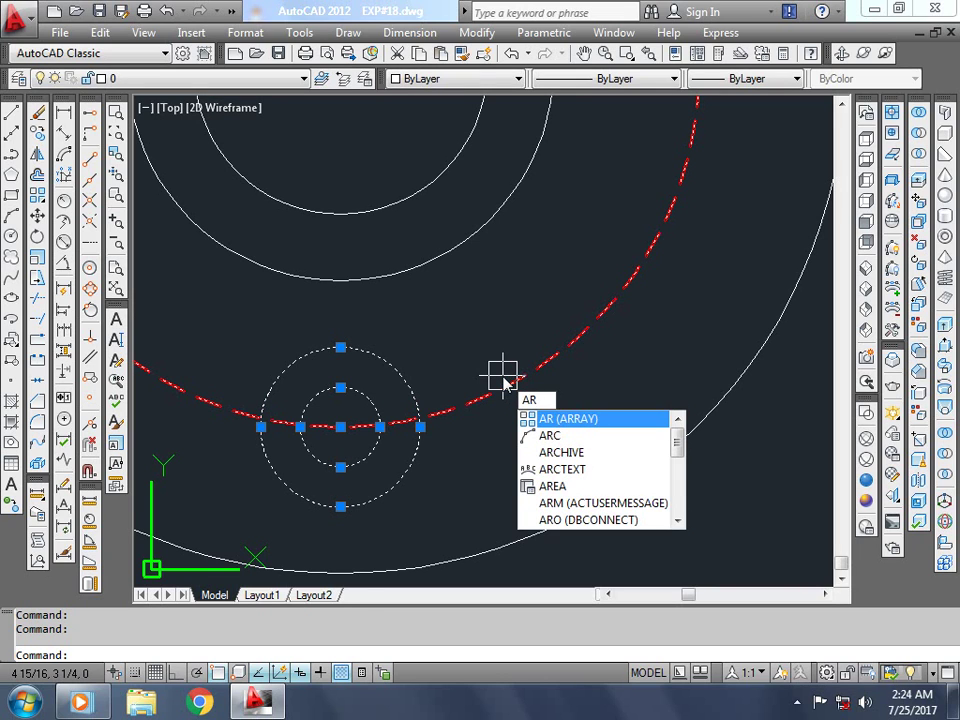
key(Escape)
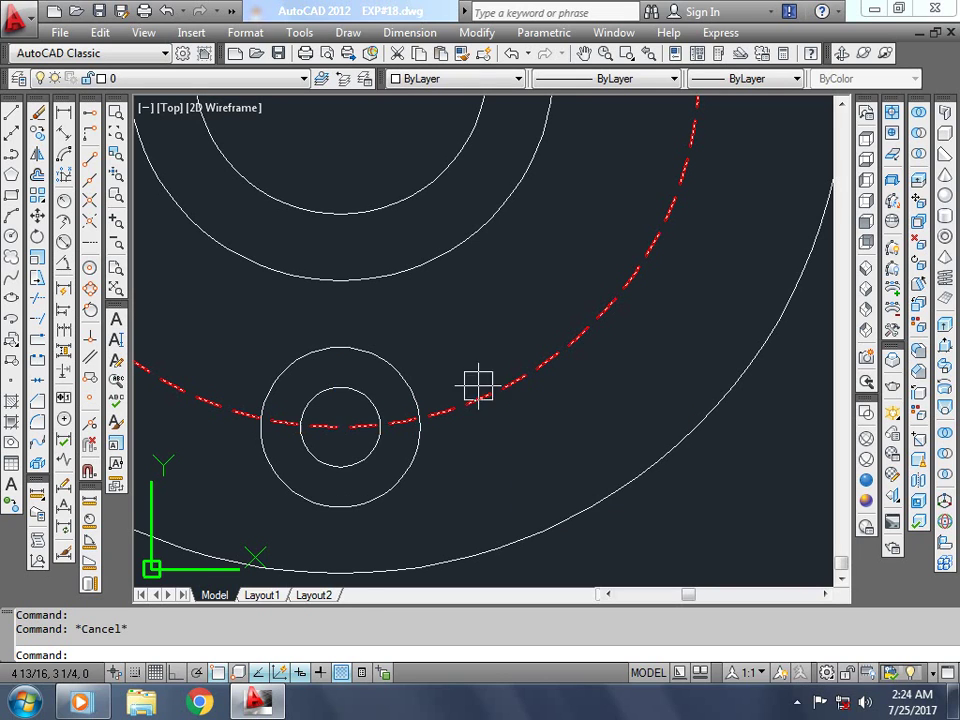
scroll(343, 405, up, 3)
click(348, 406)
click(273, 264)
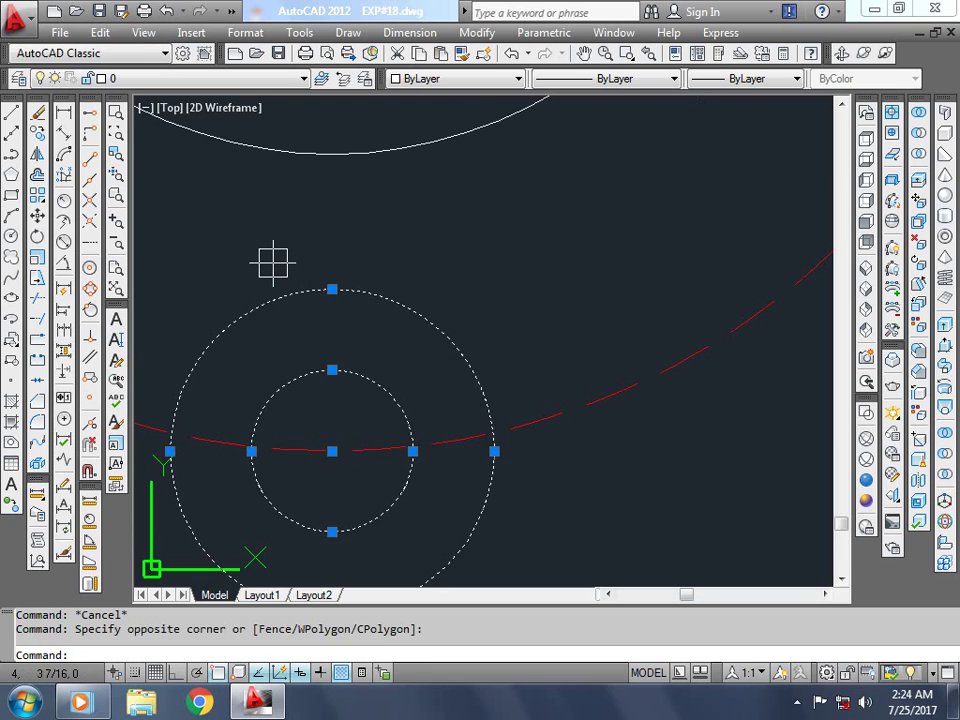
Step: Move the hole pair from the bolt circle's bottom to its right-hand quadrant
text(m)
key(Return)
click(332, 451)
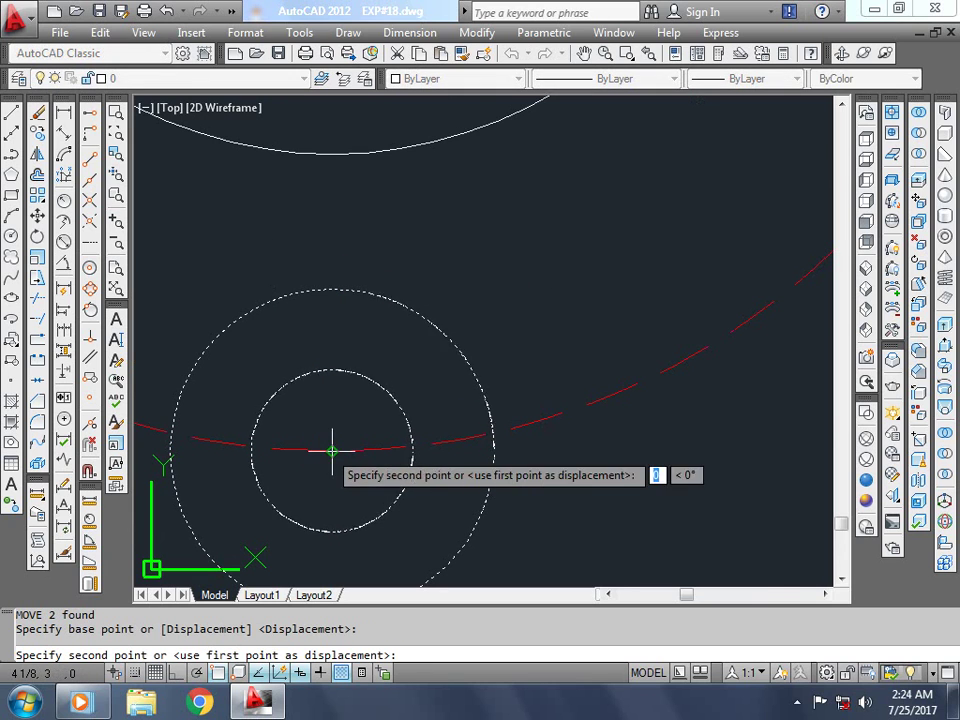
scroll(332, 451, down, 5)
click(449, 345)
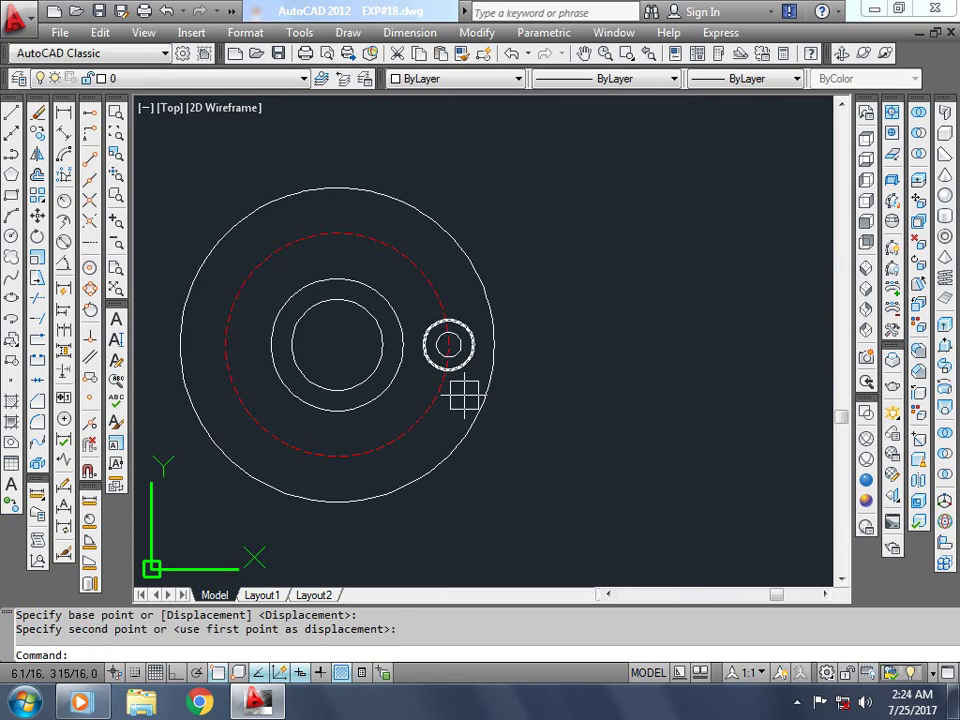
key(Escape)
text(ar)
key(Return)
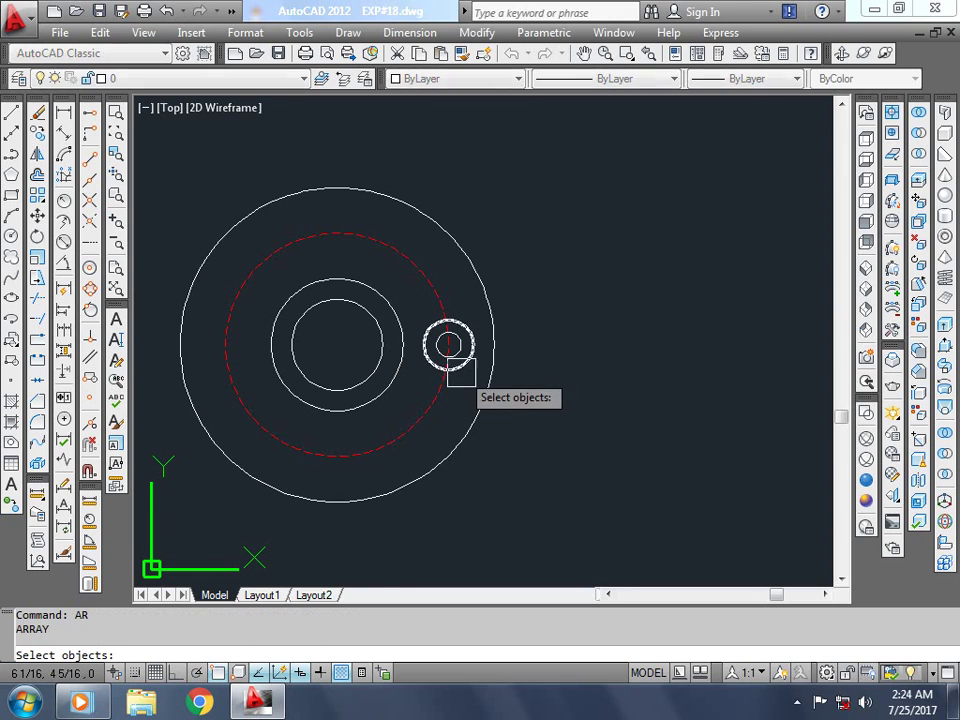
scroll(466, 370, up, 3)
click(489, 387)
click(450, 323)
key(Return)
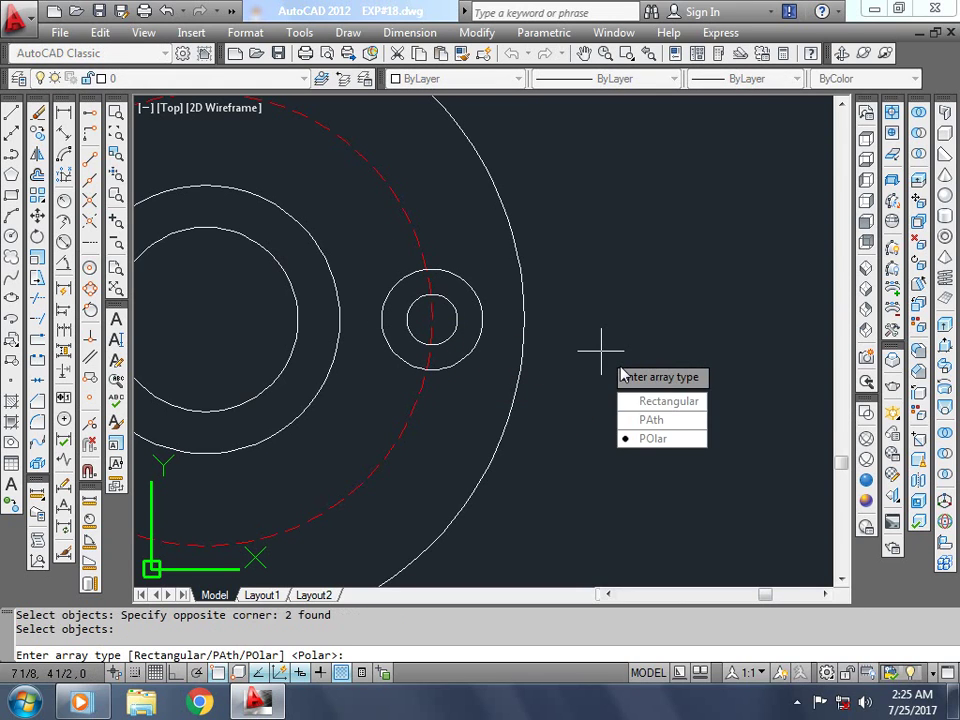
click(653, 439)
scroll(595, 350, down, 4)
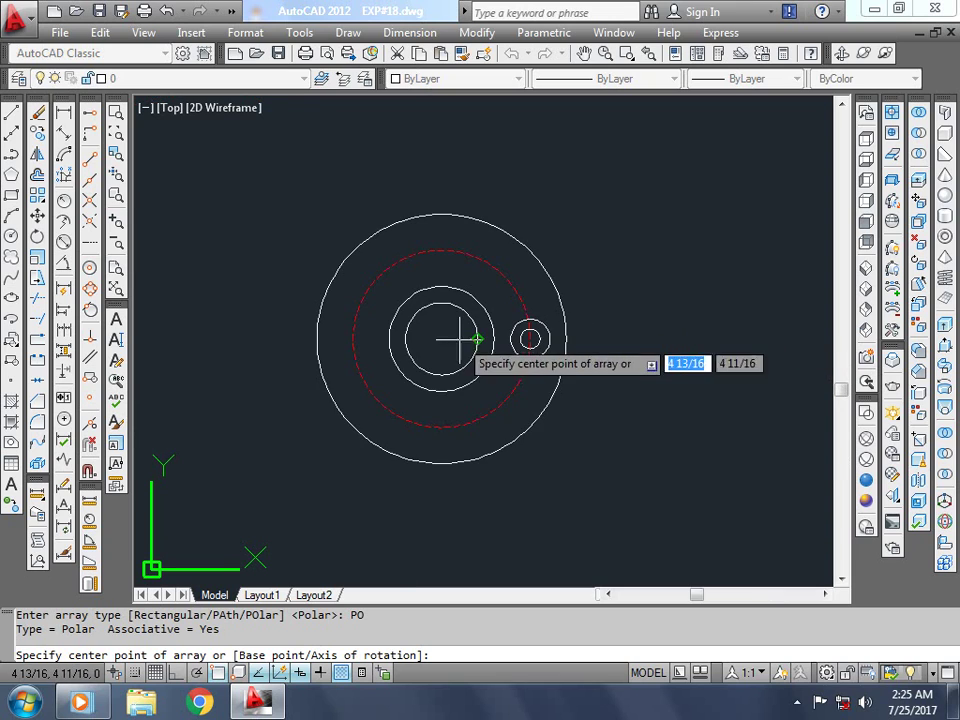
click(442, 340)
text(3)
key(Return)
text(1)
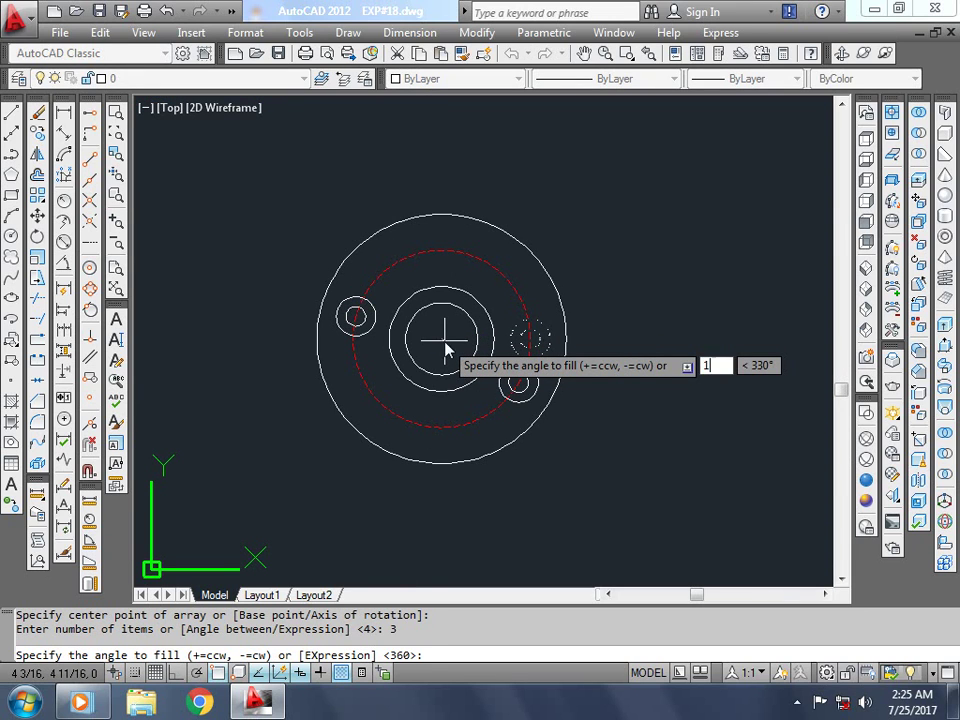
key(Return)
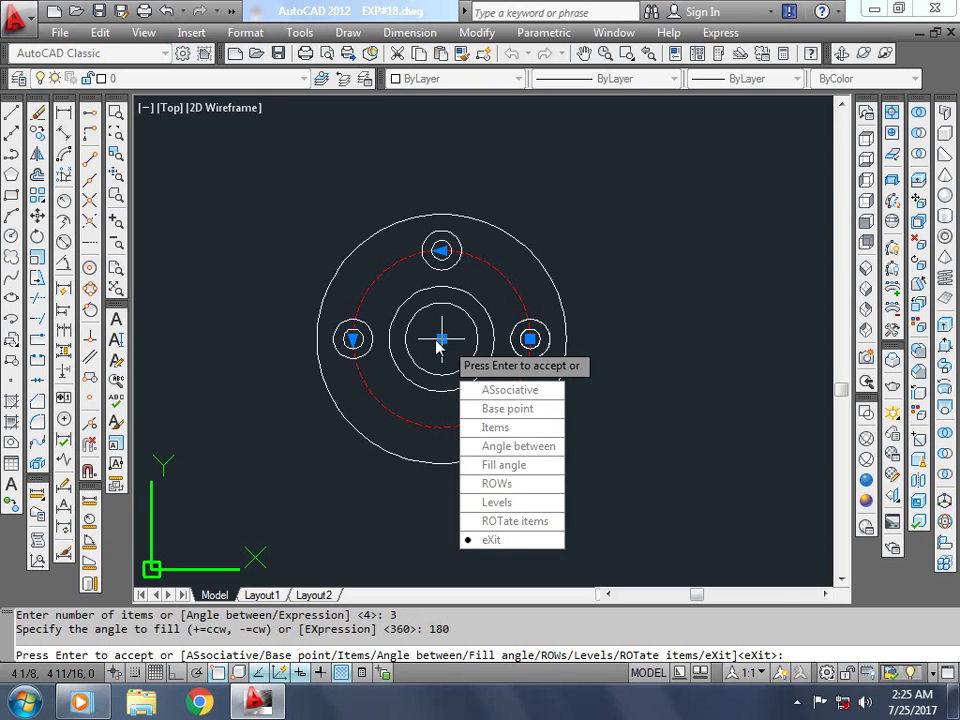
key(Escape)
key(ctrl+z)
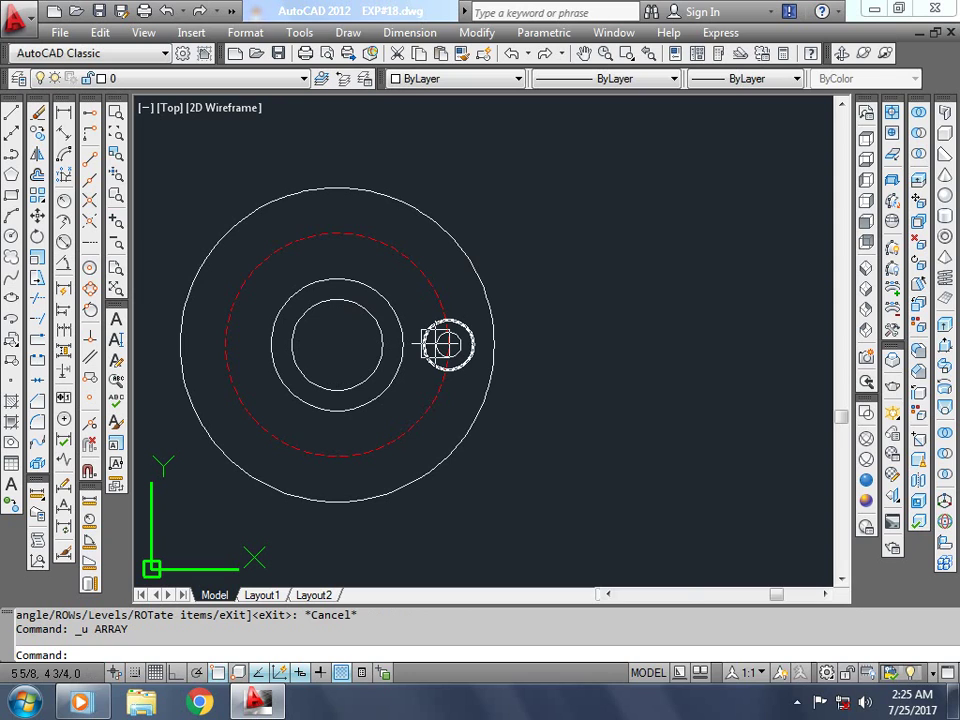
Step: Start an array with both hole circles as the objects
text(AR)
key(Return)
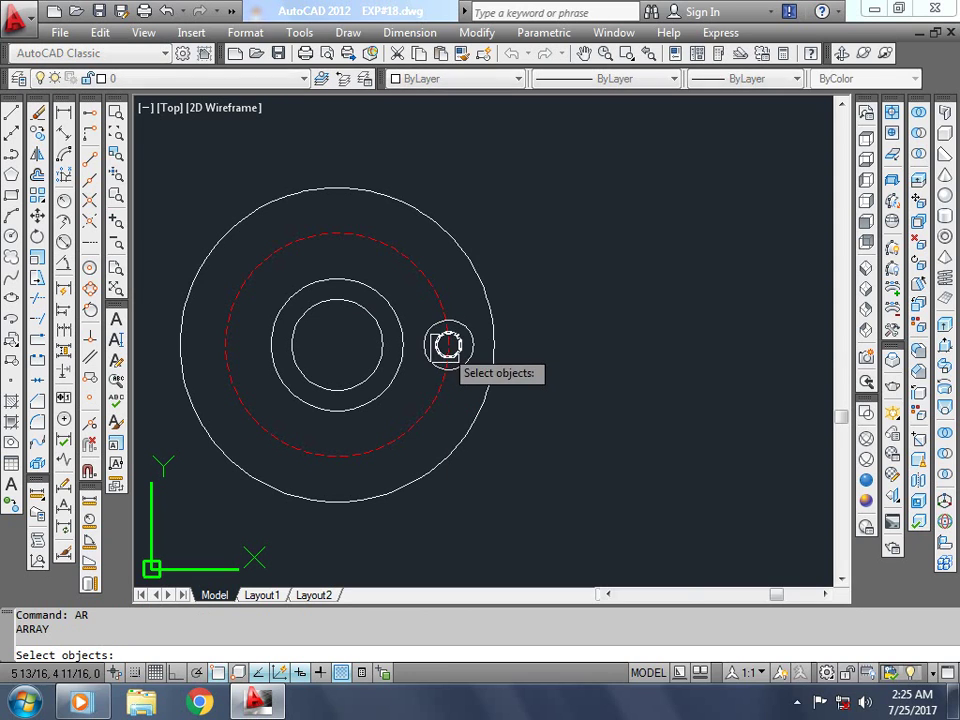
scroll(448, 345, up, 4)
click(480, 380)
click(445, 335)
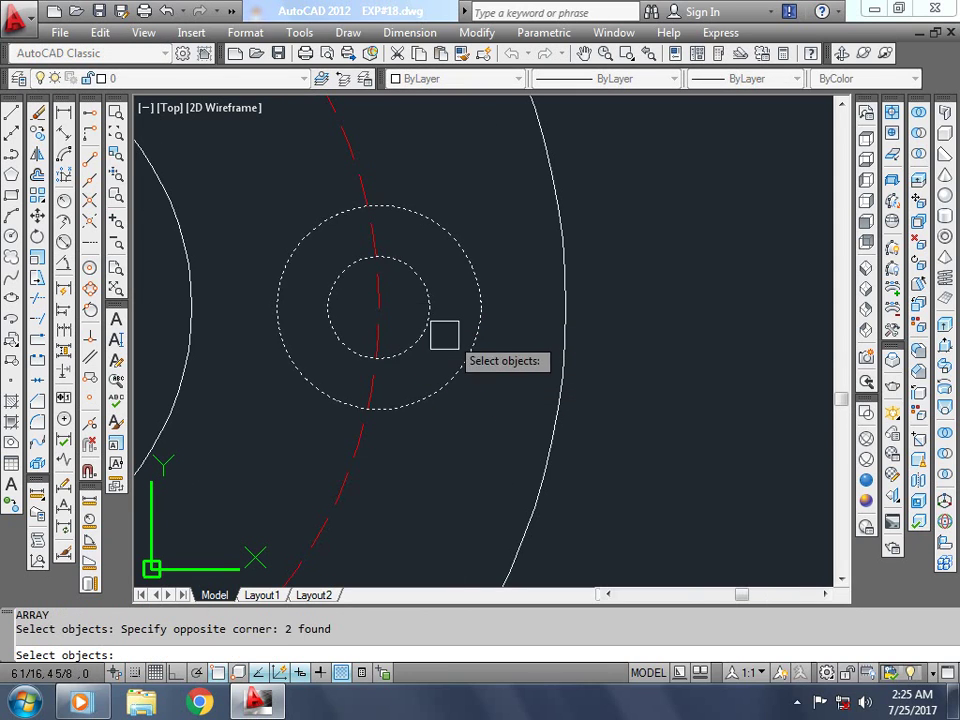
scroll(445, 335, down, 5)
key(Return)
Step: Make it a polar array of 3 items about the flange centre with fill angle -180
click(627, 407)
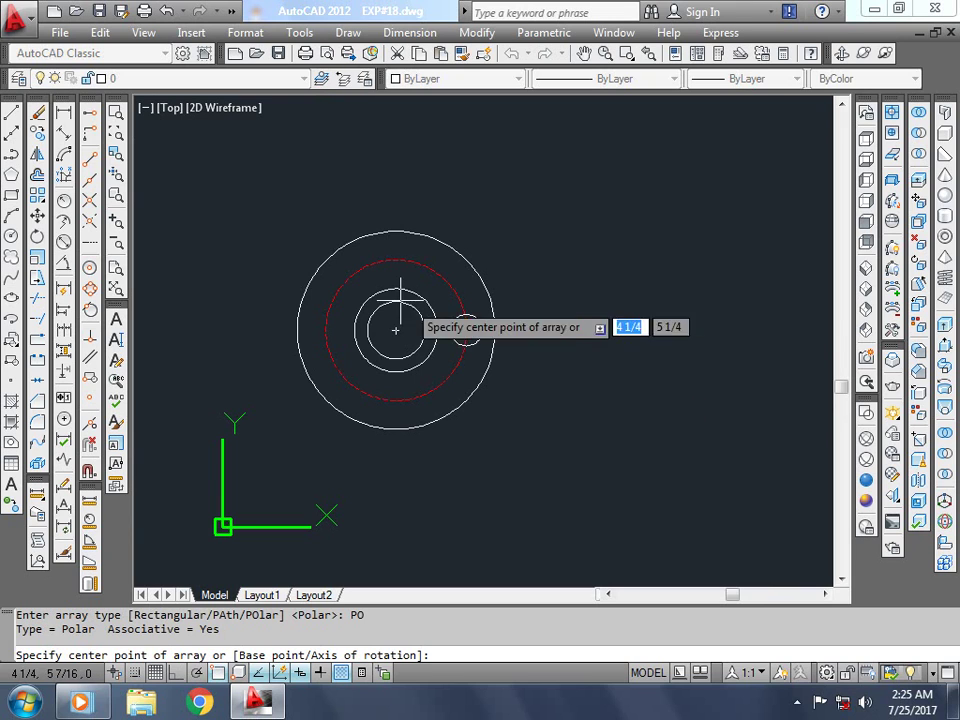
click(395, 330)
text(3)
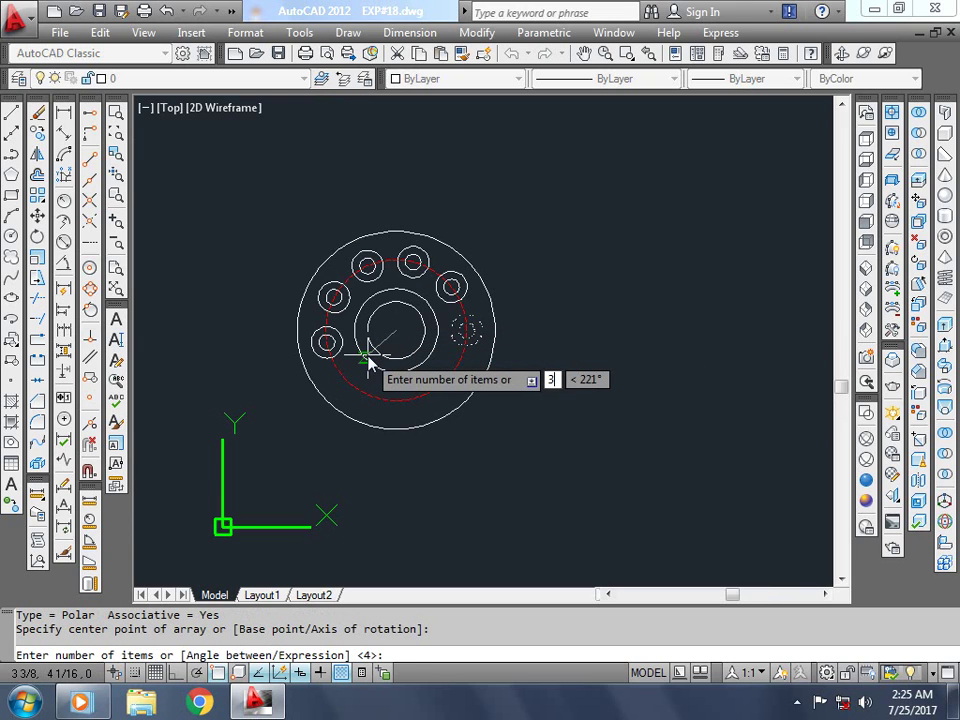
key(Return)
text(-180)
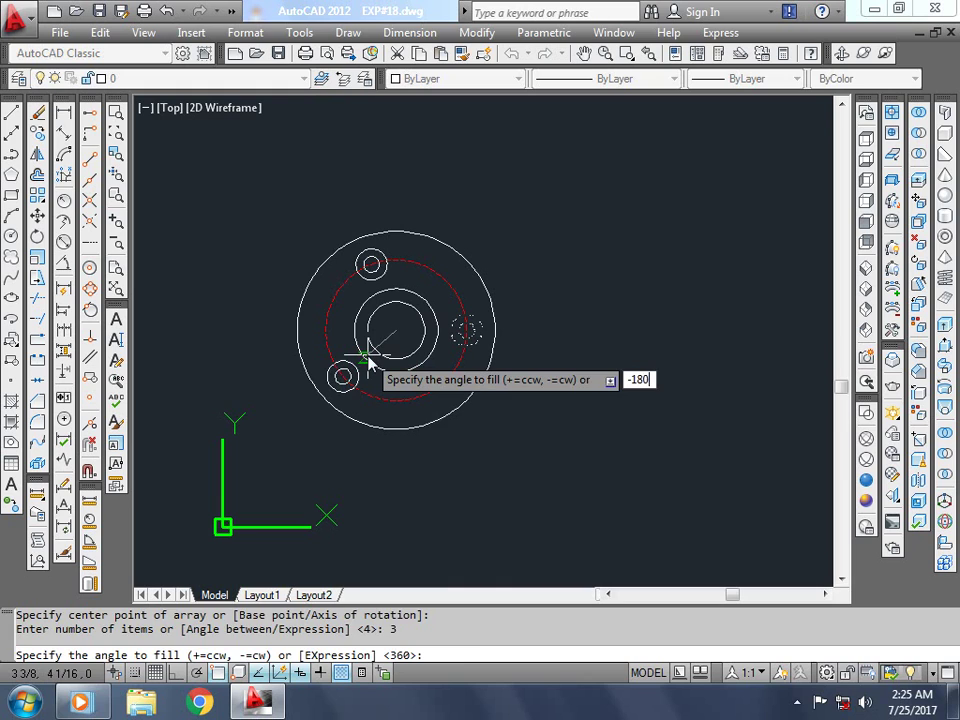
key(Return)
key(Return)
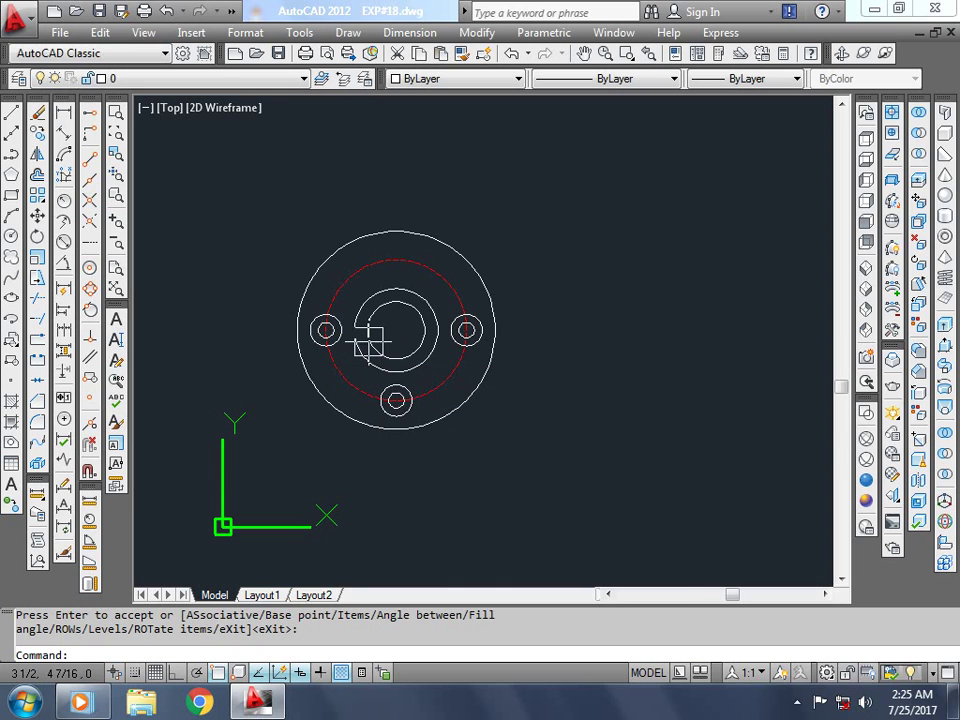
scroll(370, 345, up, 2)
scroll(383, 369, up, 3)
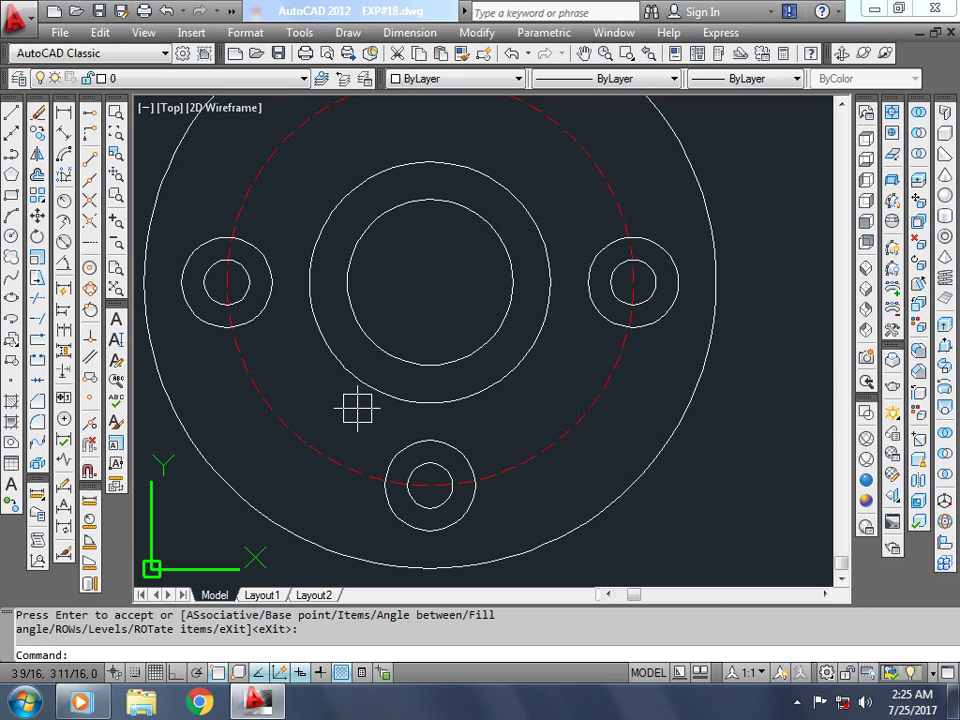
text(l)
key(Return)
Step: Draw a vertical centre line rising from the flange centre
click(430, 282)
scroll(440, 300, down, 4)
scroll(439, 221, down, 2)
scroll(430, 195, up, 5)
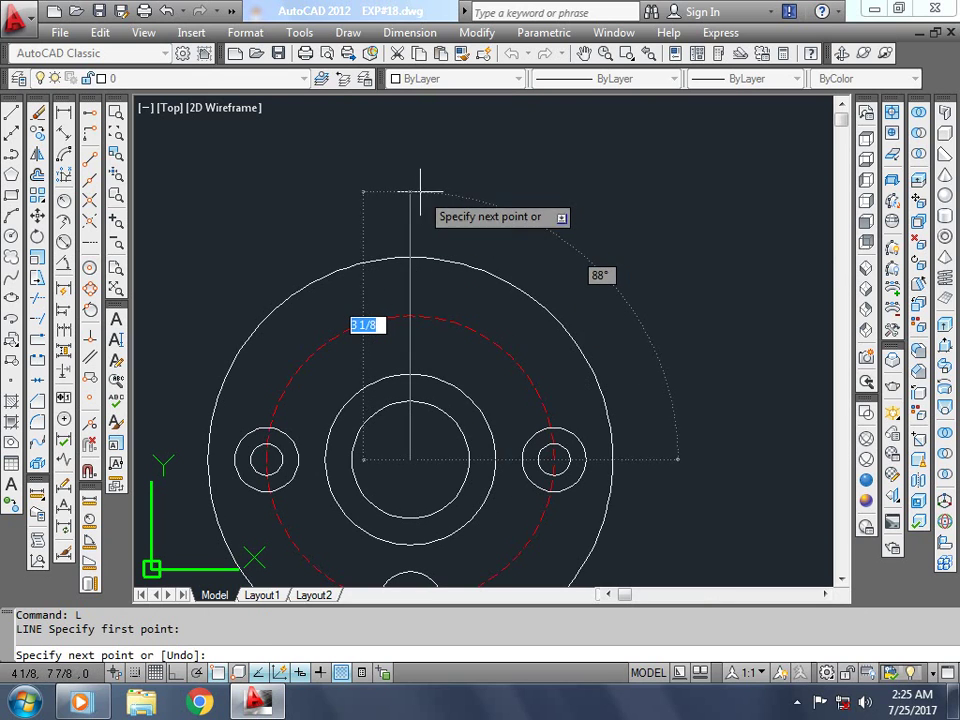
key(F8)
click(410, 178)
key(Escape)
key(Escape)
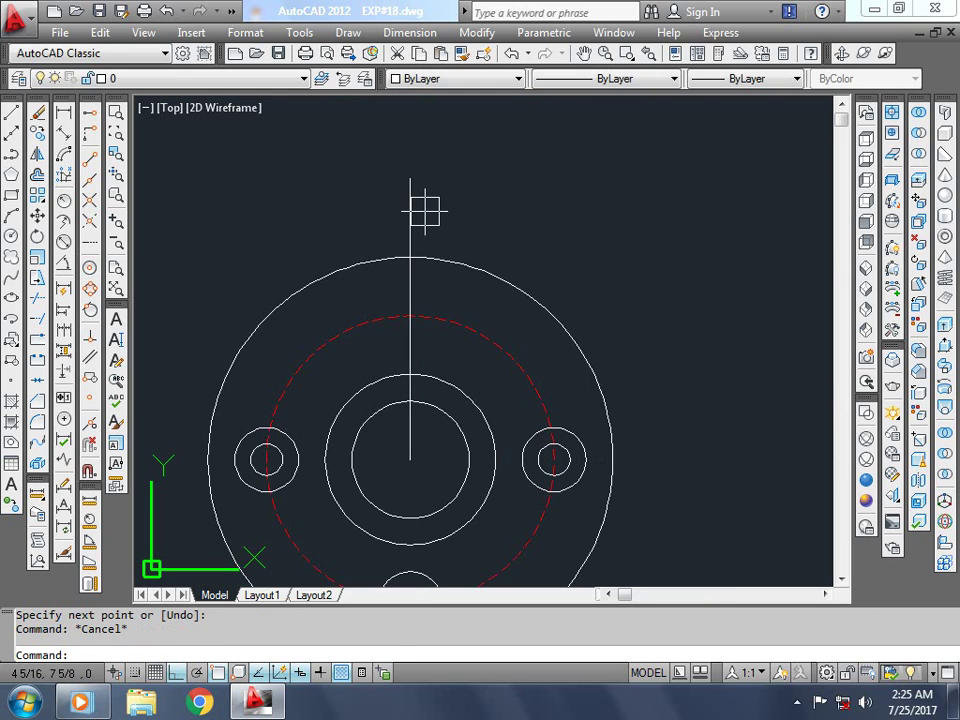
Step: Try an offset of 6 on the vertical line, then discard it
text(o)
key(Return)
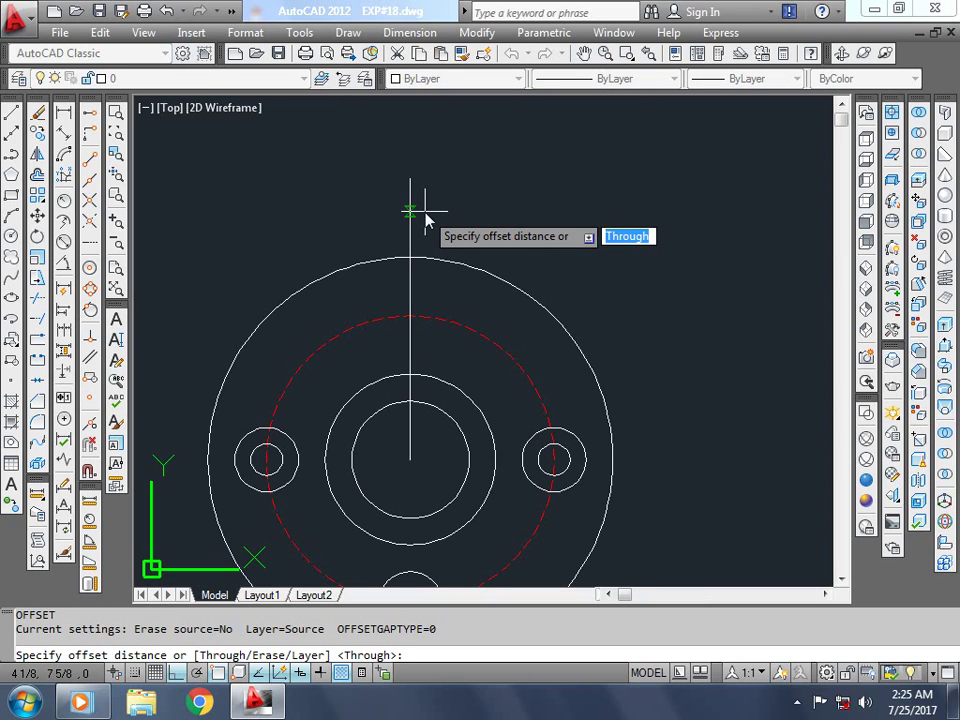
text(6)
key(Return)
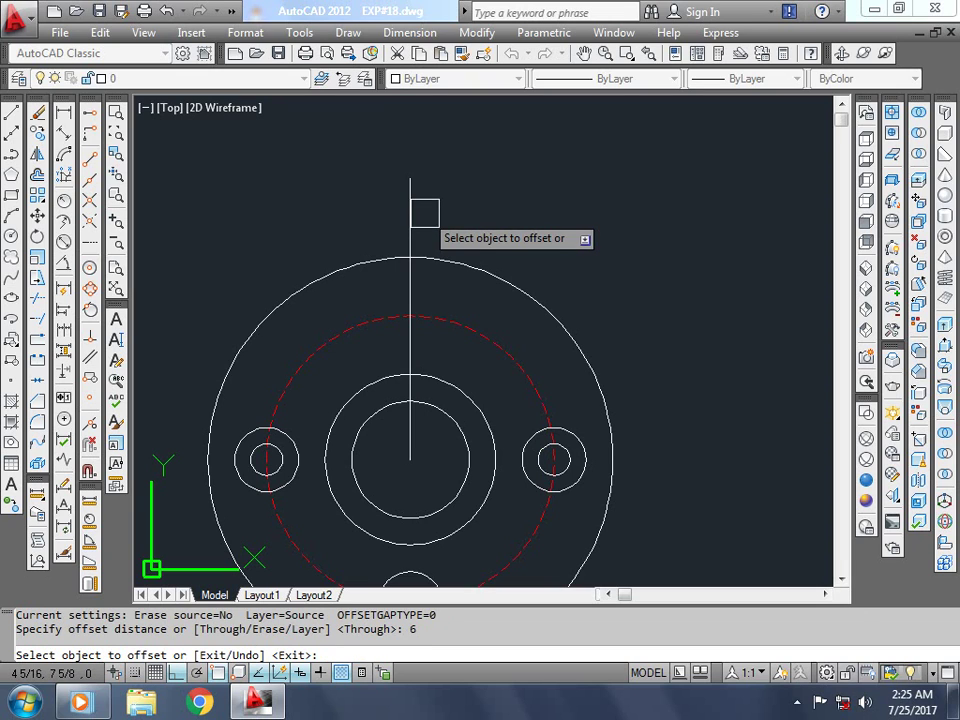
click(412, 208)
click(461, 225)
key(Escape)
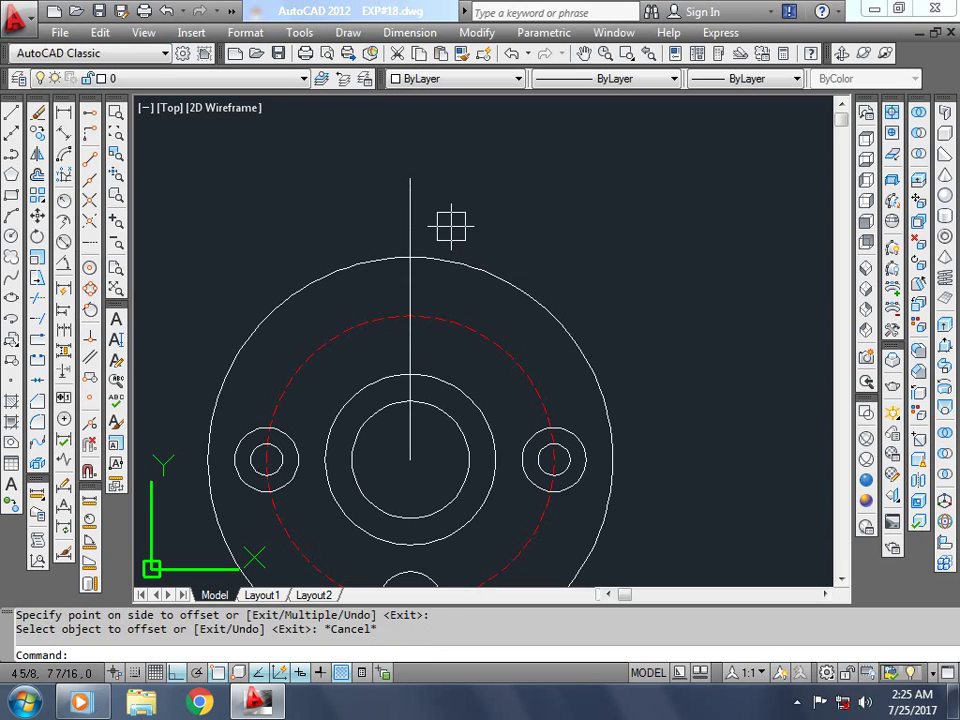
key(Return)
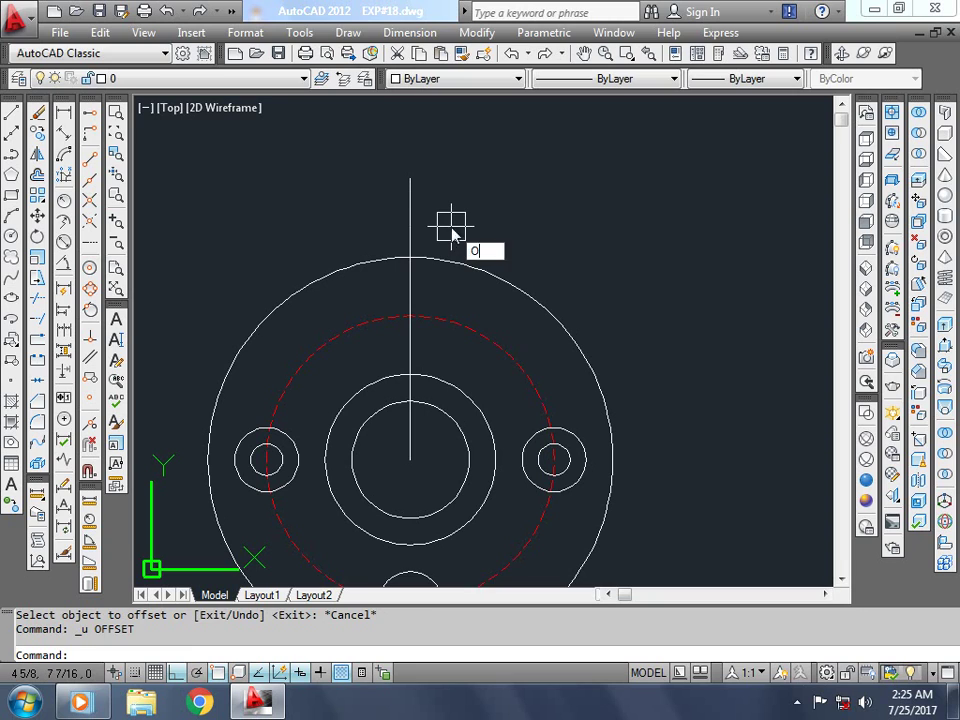
Step: Offset the vertical centre line 0.6 to the right and 0.6 to the left
text(6)
key(Return)
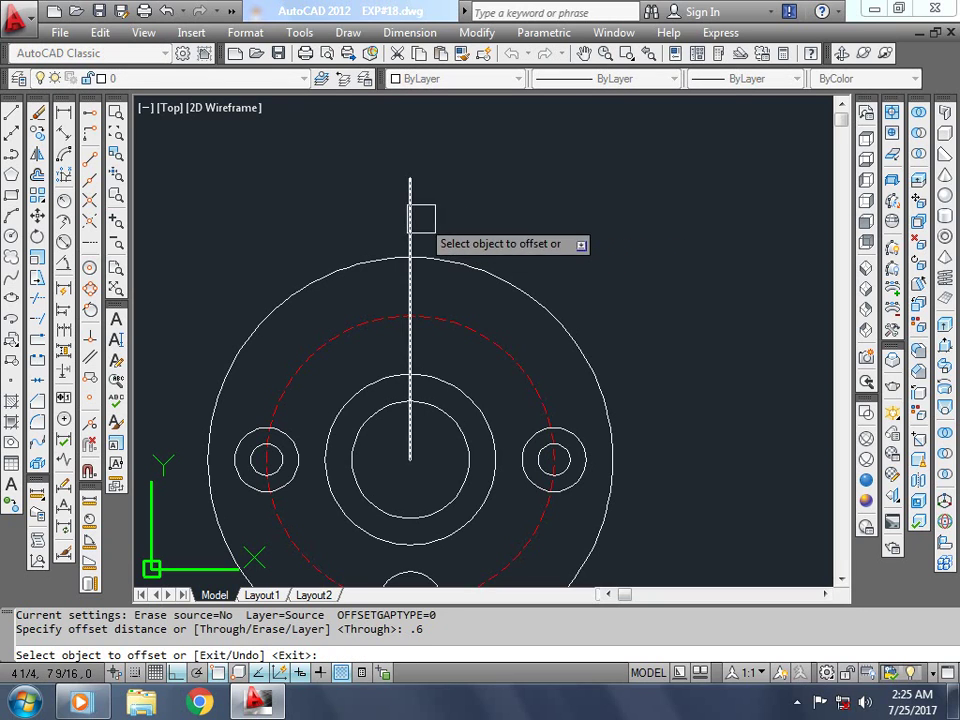
click(422, 216)
click(439, 219)
click(405, 224)
click(376, 198)
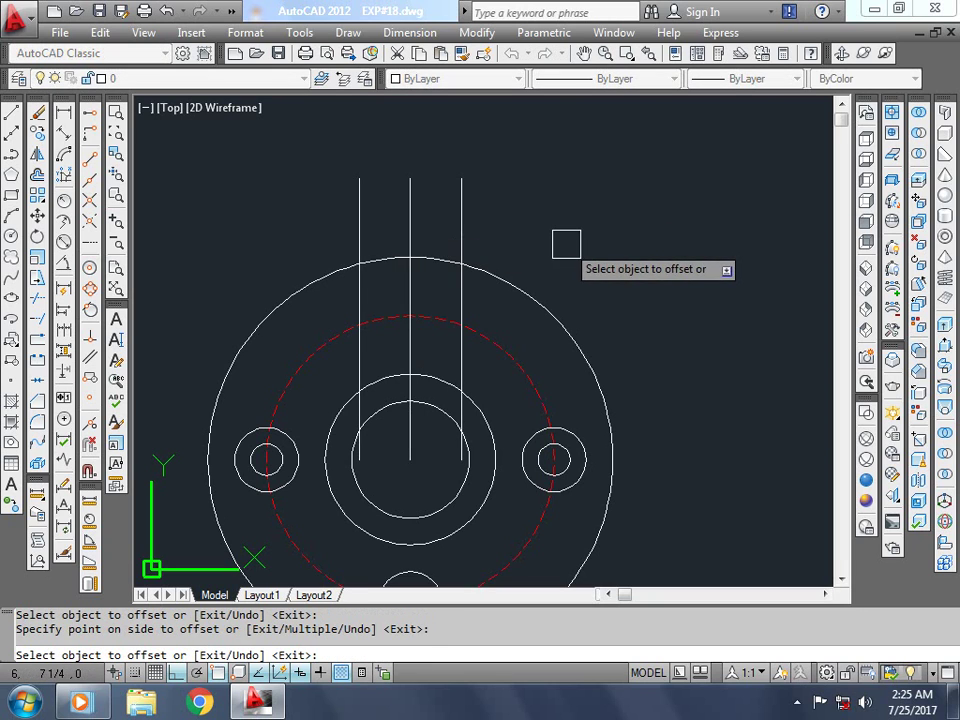
key(Escape)
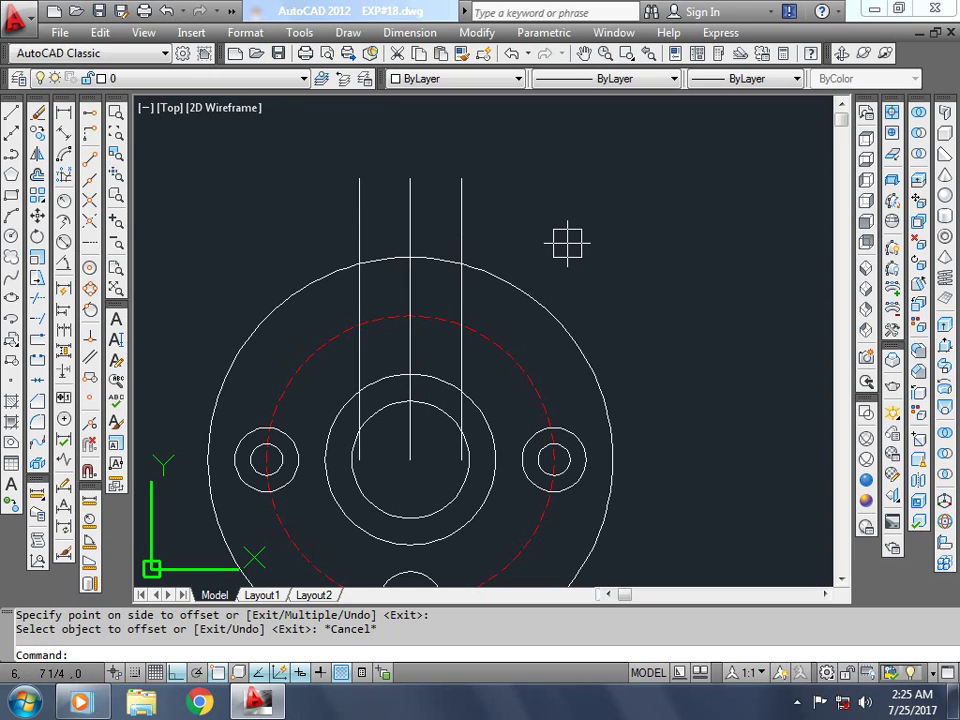
Step: Draw a 0.24-radius circle centred on the bolt circle's top quadrant
text(C)
key(Return)
click(410, 317)
scroll(415, 295, up, 3)
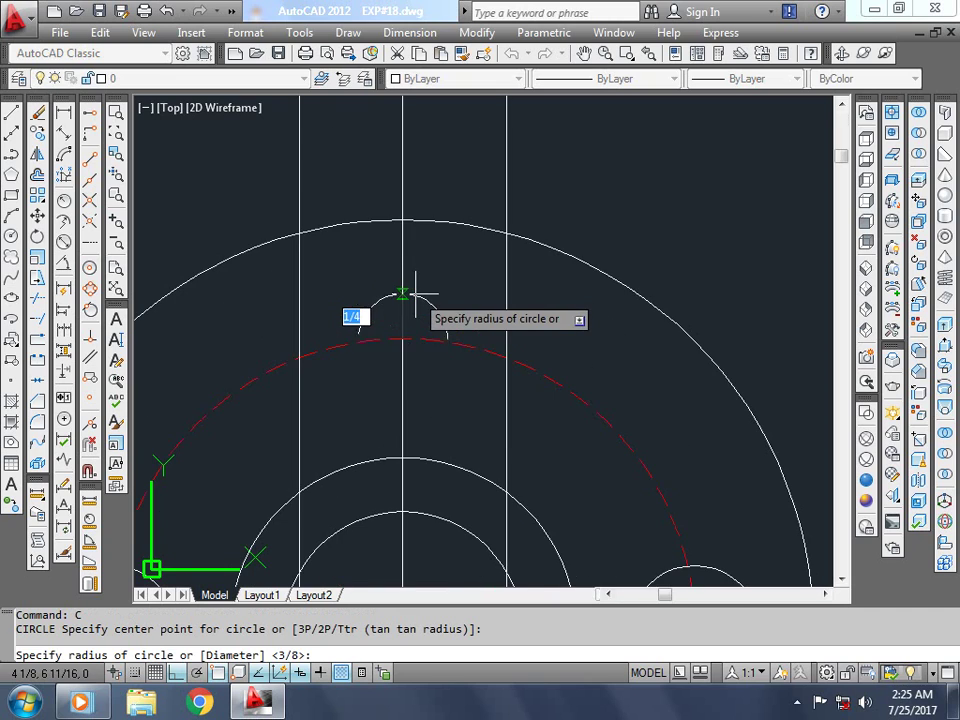
text(.24)
key(Return)
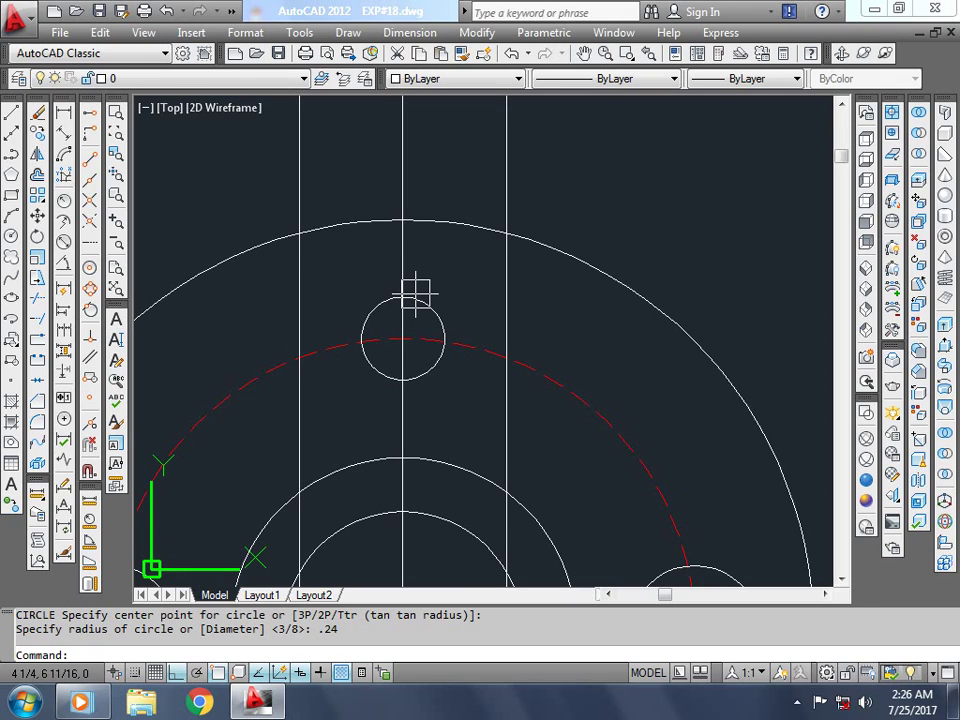
Step: Draw a horizontal line across the hub from left quadrant to right quadrant
text(L)
key(Return)
scroll(349, 456, down, 5)
scroll(383, 428, up, 3)
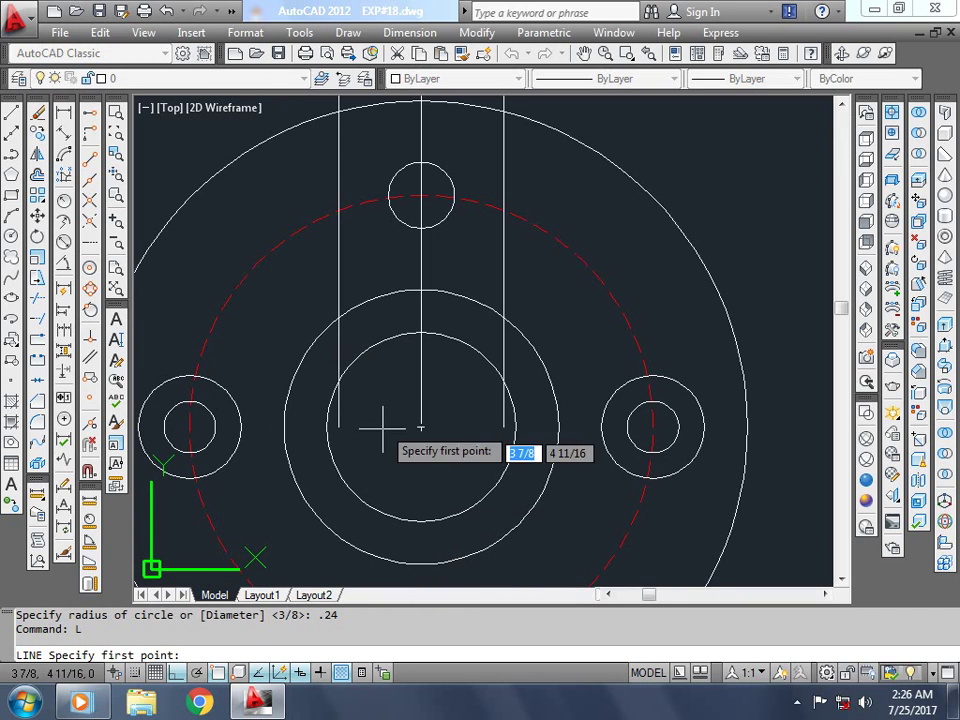
click(282, 427)
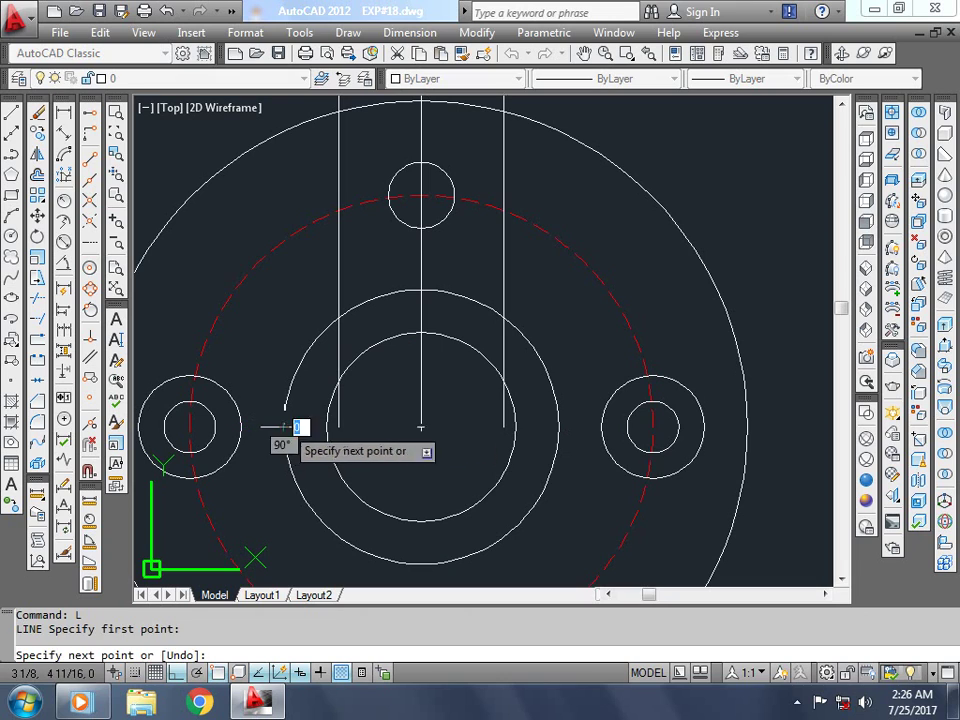
click(558, 427)
key(Escape)
Step: Move the horizontal line up 1.24 from the flange centre
click(466, 427)
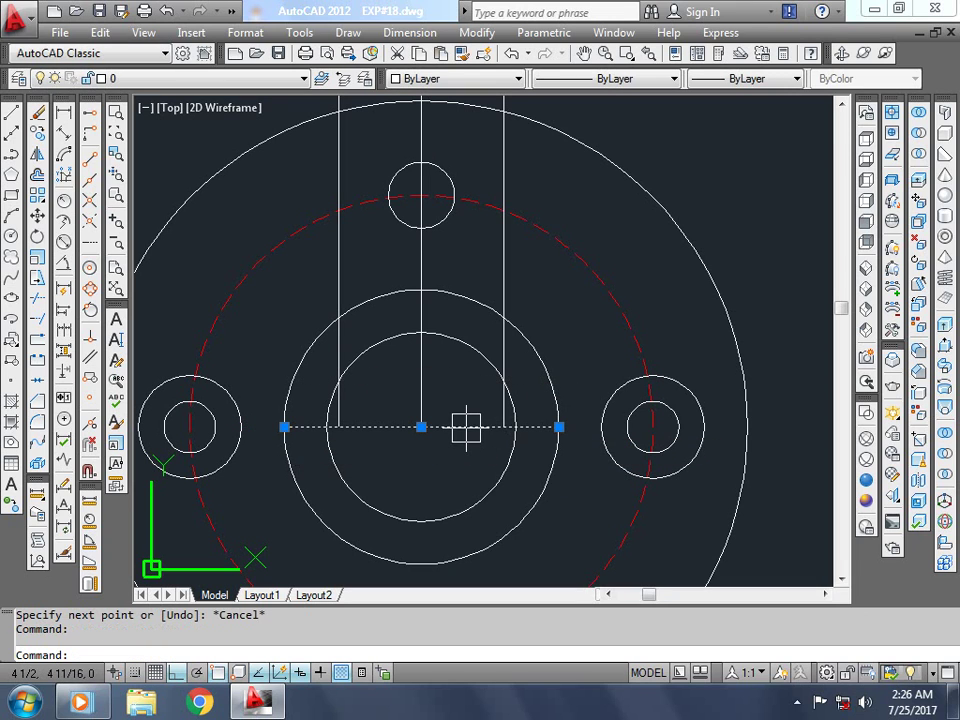
text(m)
key(Return)
click(798, 325)
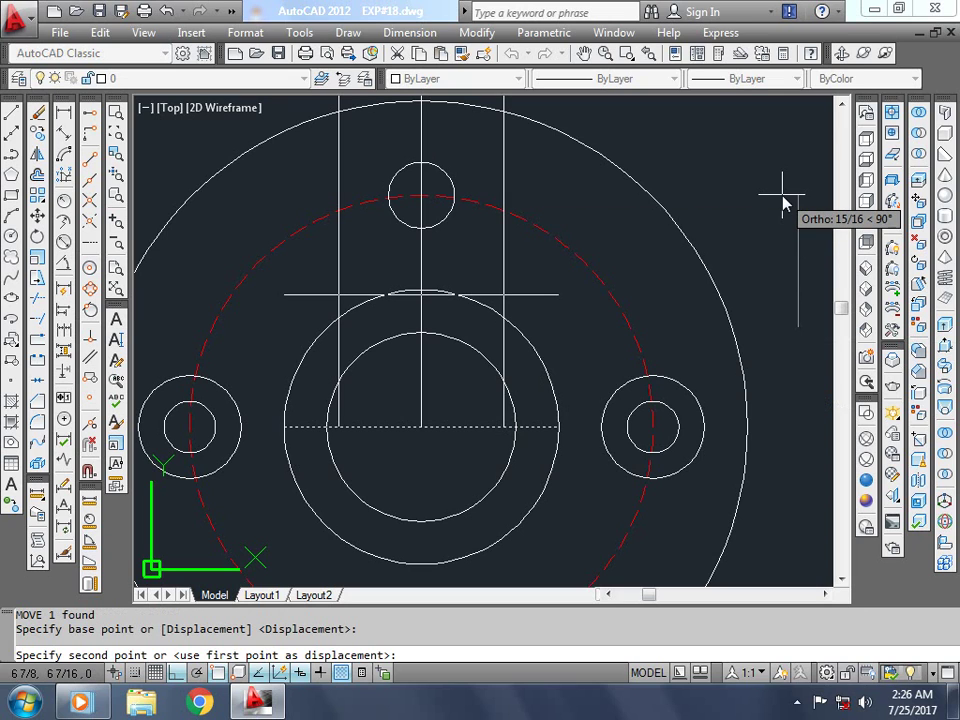
text(1.24)
key(Return)
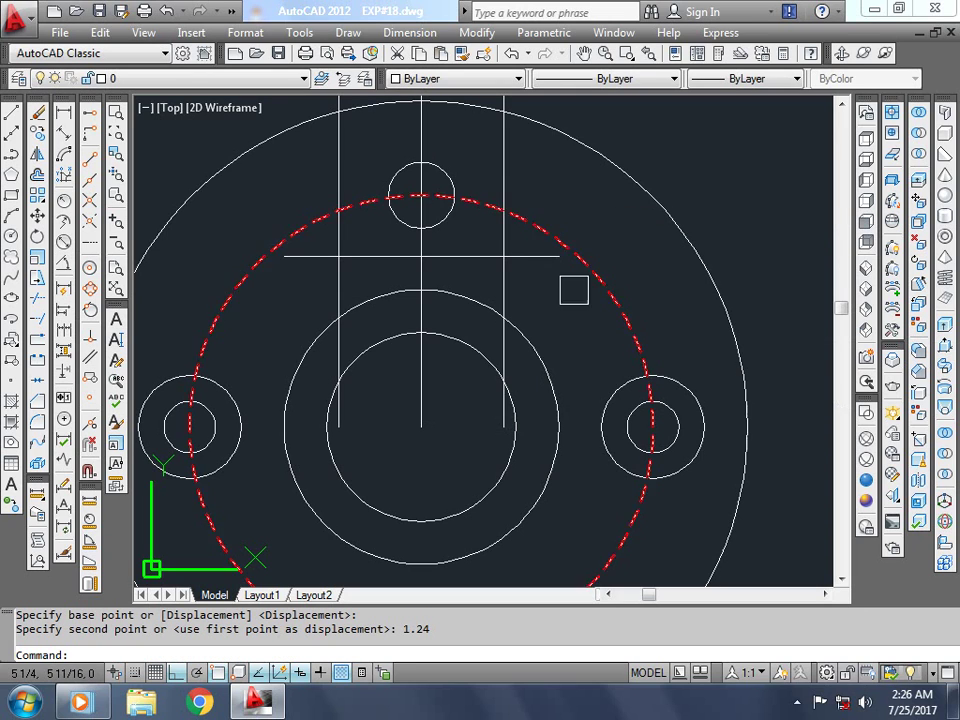
Step: Draw a vertical line from the small hole's left side down to the horizontal line
click(388, 196)
click(388, 256)
key(Return)
key(Return)
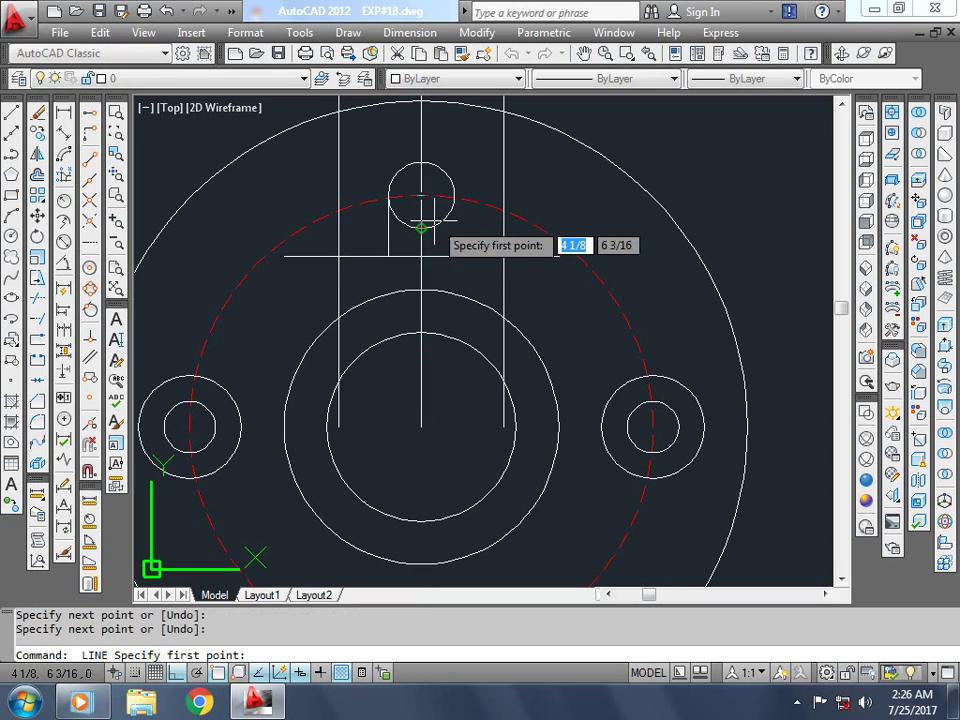
scroll(452, 197, up, 5)
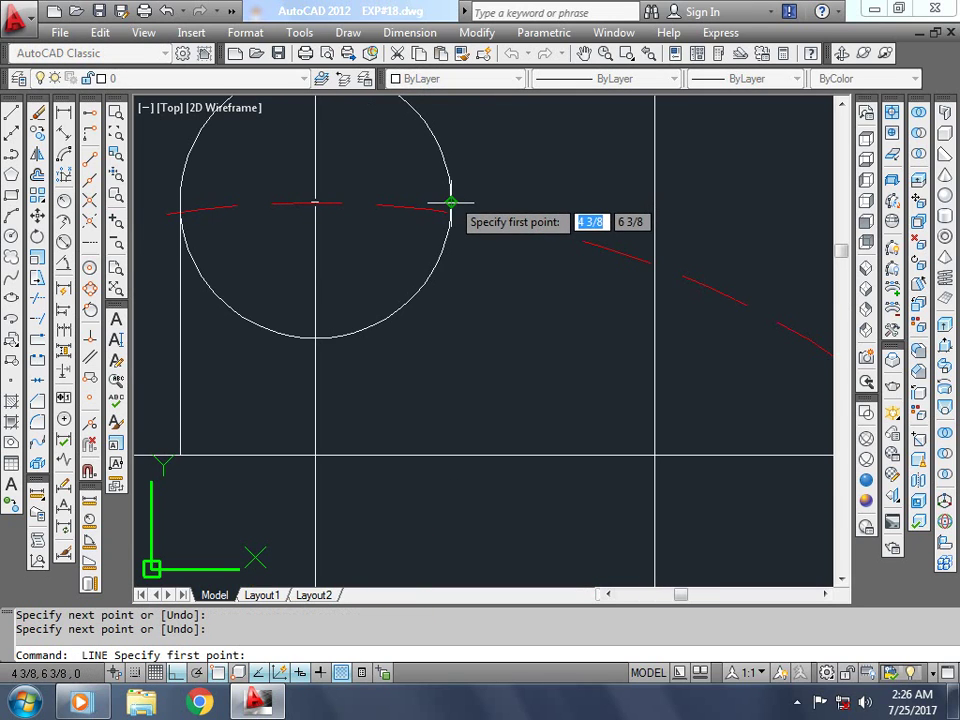
click(451, 204)
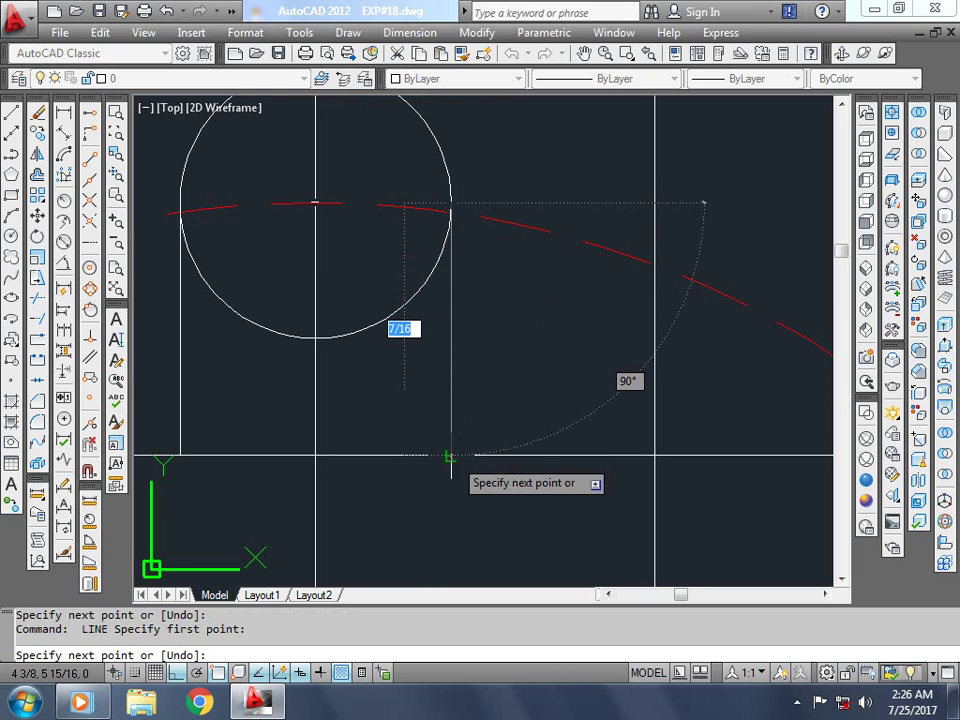
key(Escape)
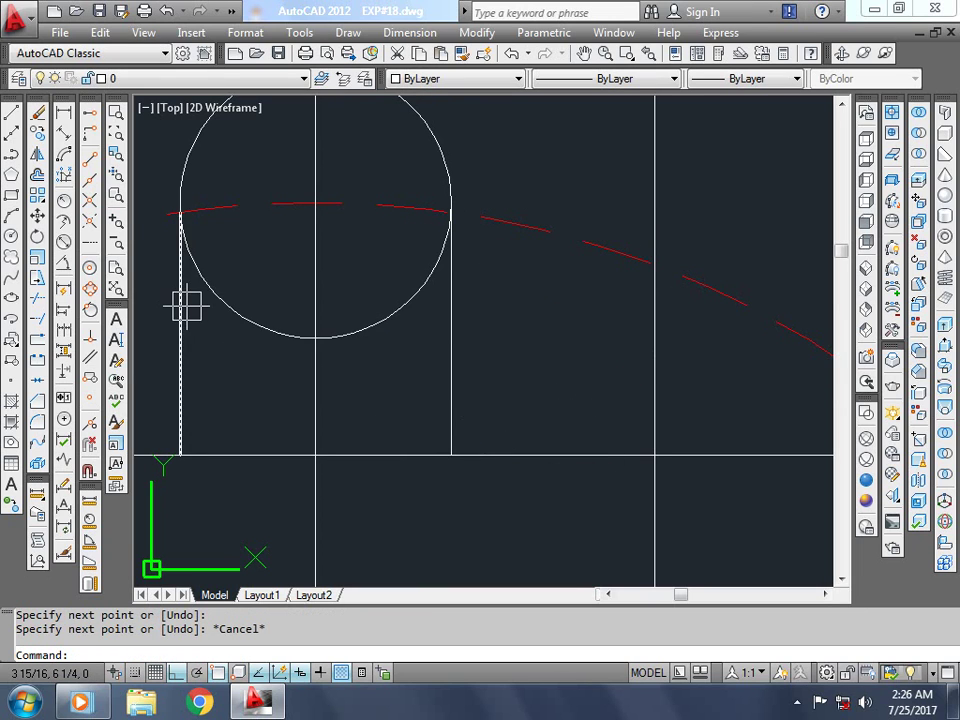
click(187, 307)
click(209, 288)
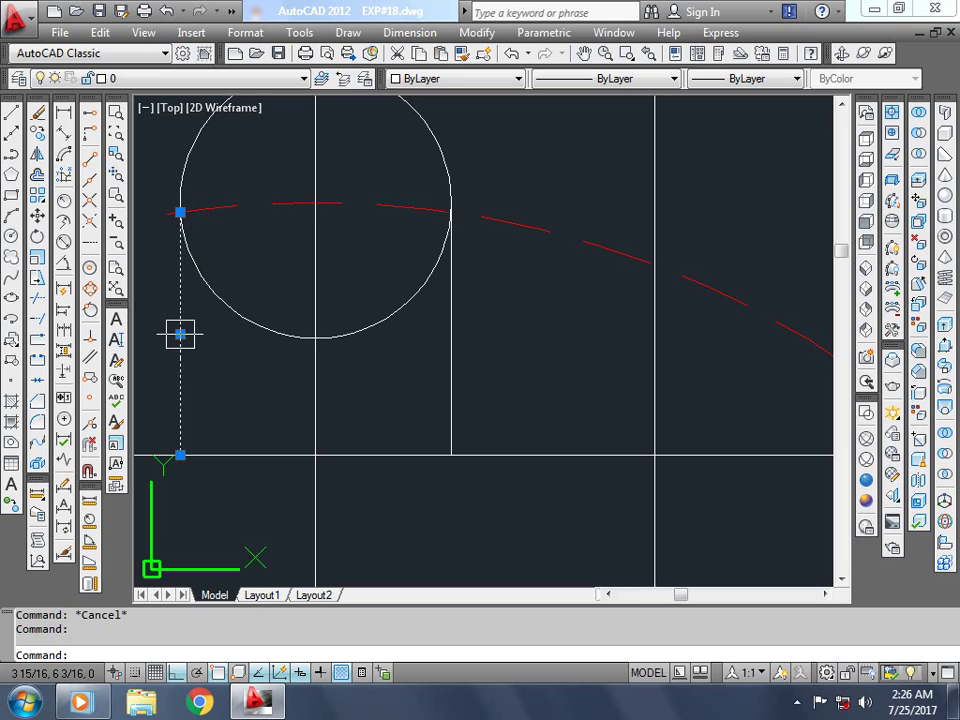
Step: Draw the second vertical line from the hole's other side down to the horizontal line
text(L)
key(Return)
scroll(180, 230, up, 2)
scroll(184, 190, up, 3)
click(183, 162)
scroll(199, 249, down, 4)
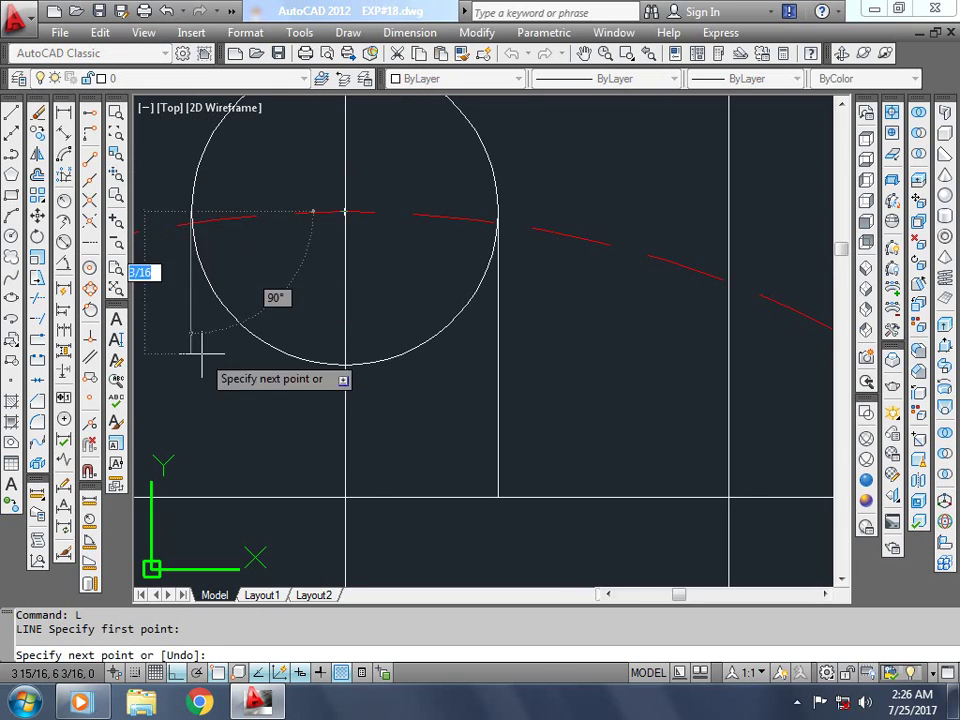
click(188, 496)
key(Escape)
scroll(321, 460, down, 5)
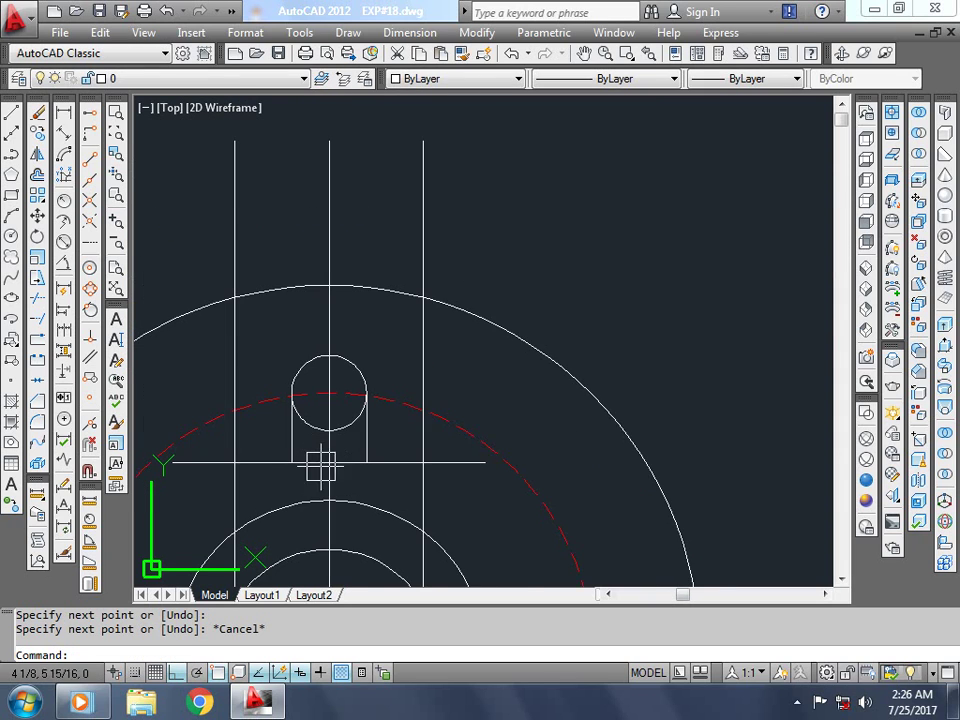
scroll(279, 500, up, 2)
text(tr)
key(Return)
Step: Trim the slot line below the hub, the inner arc between the slot lines, and the leftover stub
scroll(300, 470, down, 4)
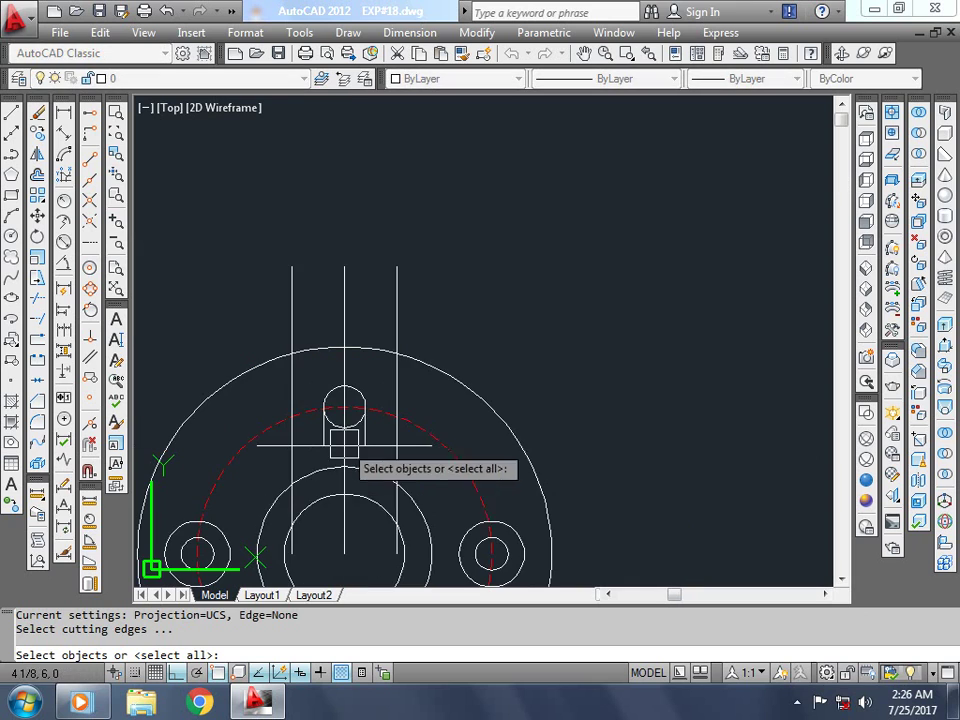
scroll(272, 485, up, 3)
key(Return)
scroll(345, 480, down, 1)
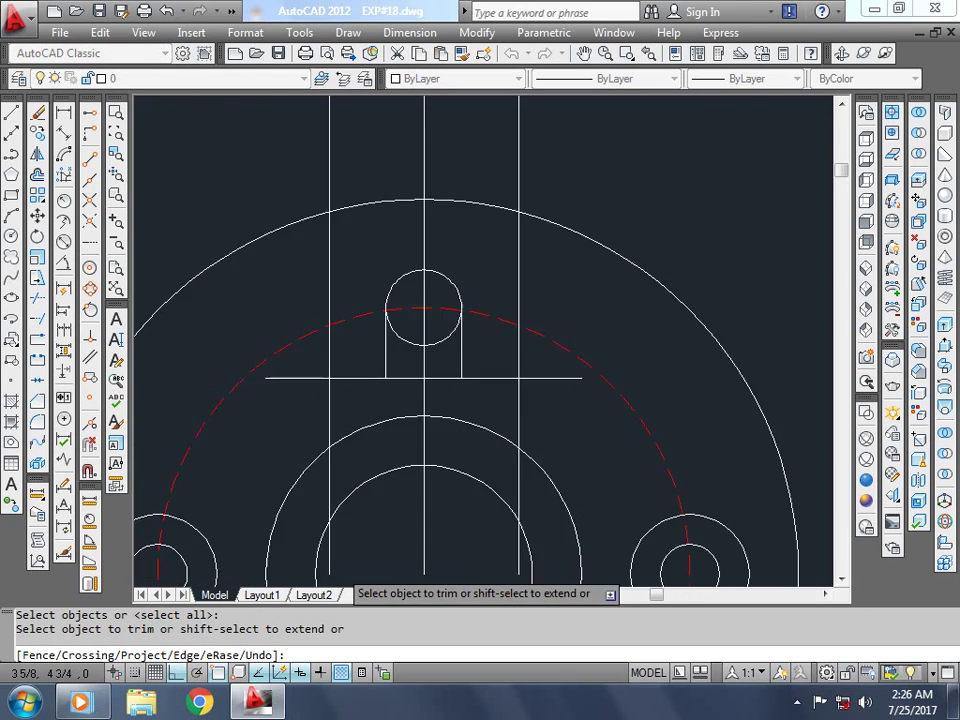
scroll(326, 525, up, 3)
click(331, 517)
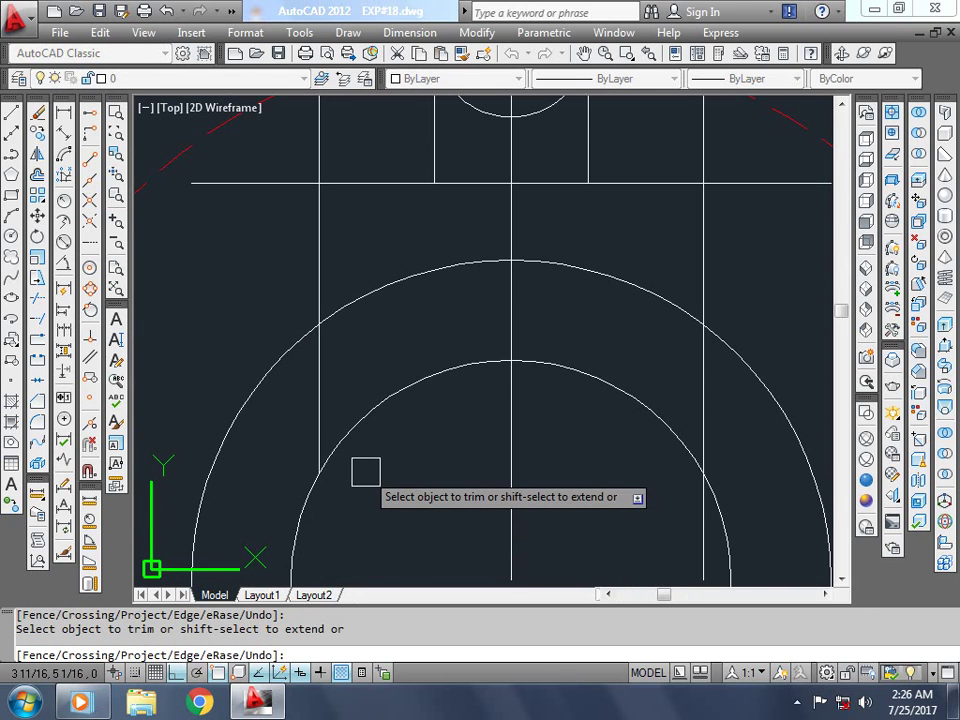
click(367, 428)
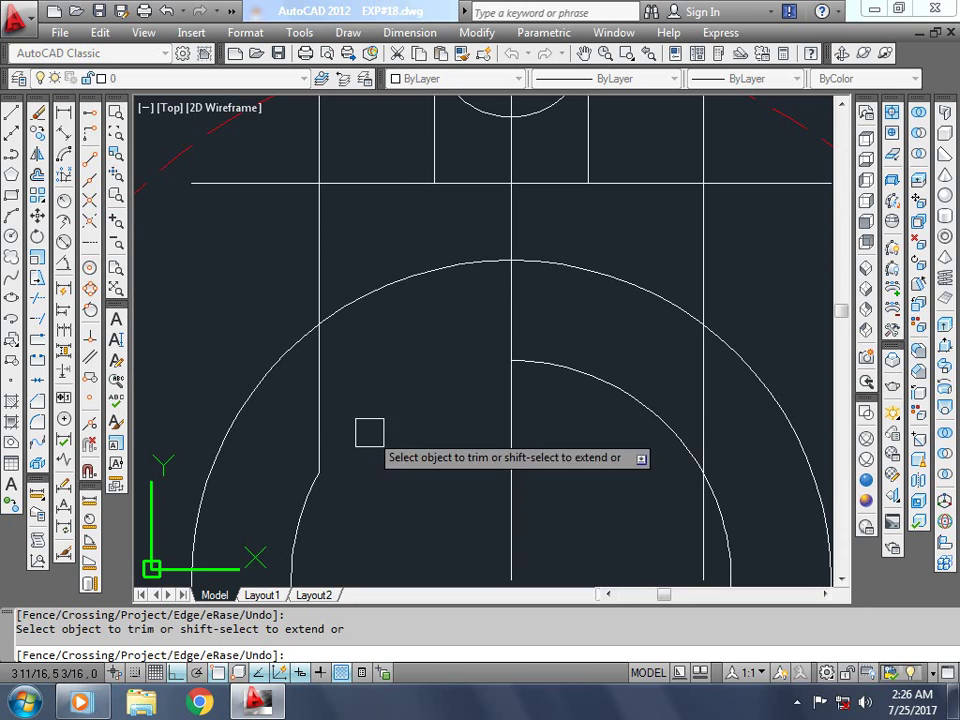
click(572, 378)
scroll(574, 372, down, 2)
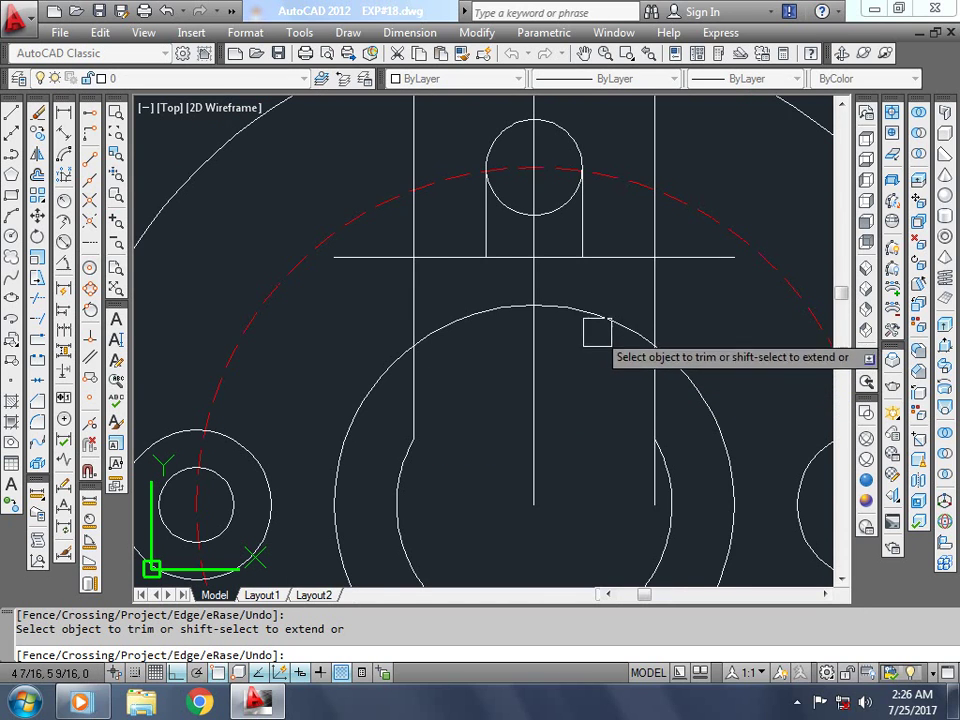
scroll(481, 370, down, 3)
scroll(482, 358, up, 2)
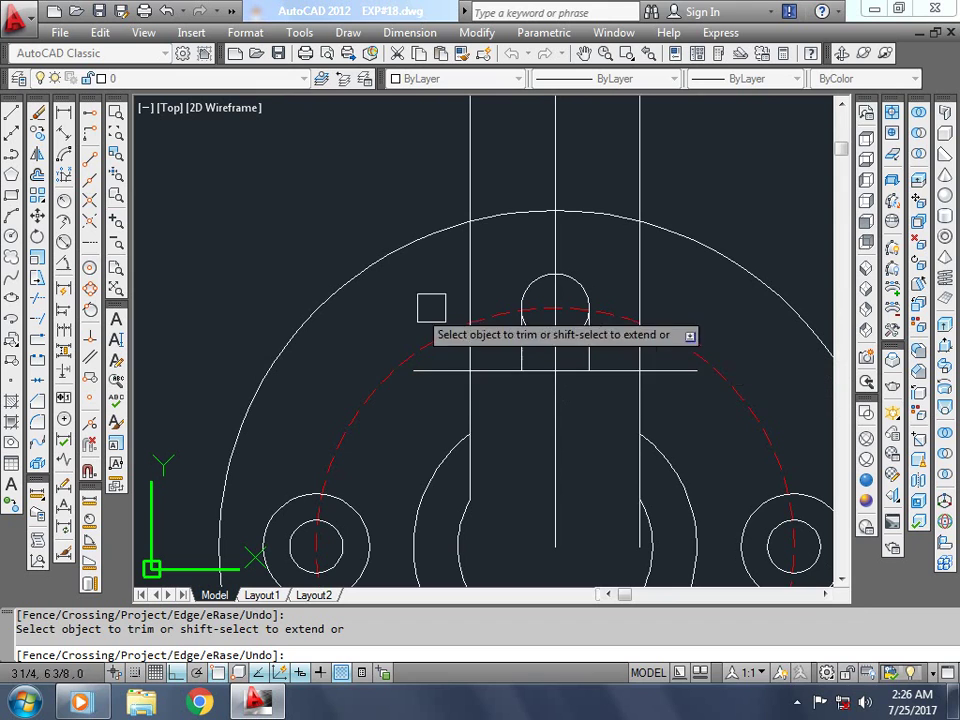
scroll(445, 370, up, 4)
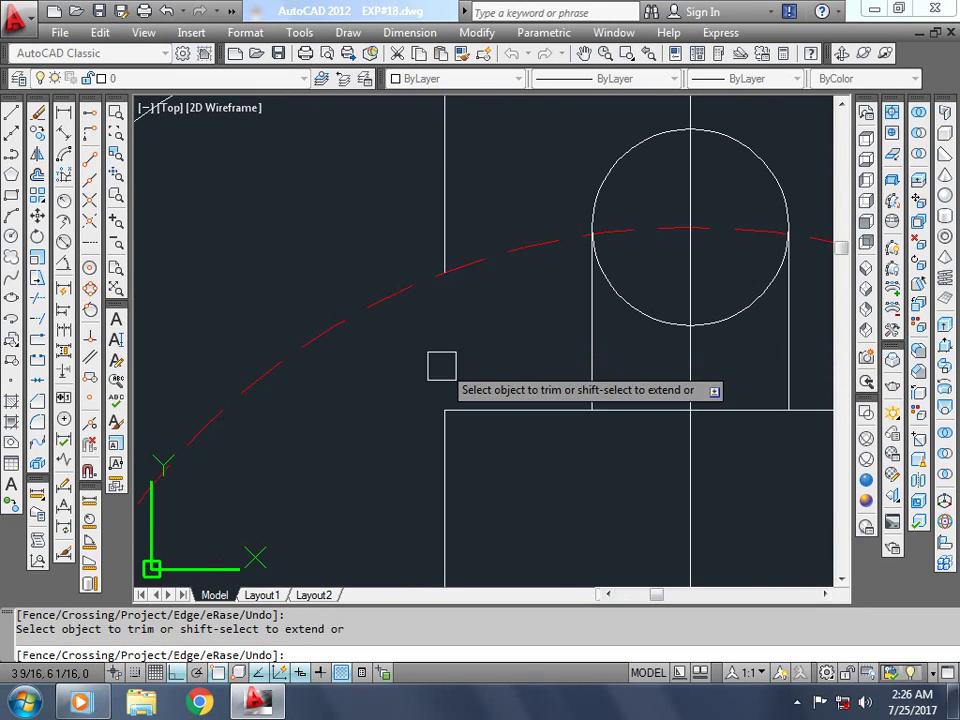
scroll(441, 366, down, 4)
scroll(560, 382, up, 1)
click(600, 384)
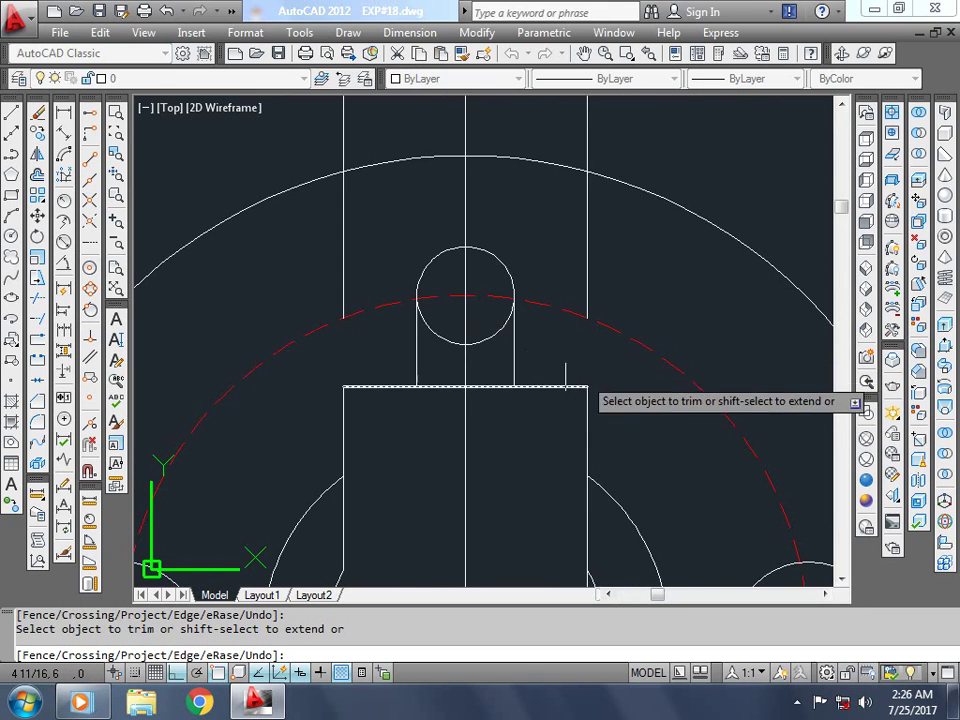
scroll(495, 390, down, 4)
key(Escape)
Step: Window-select and erase the three long vertical lines
click(582, 253)
click(418, 192)
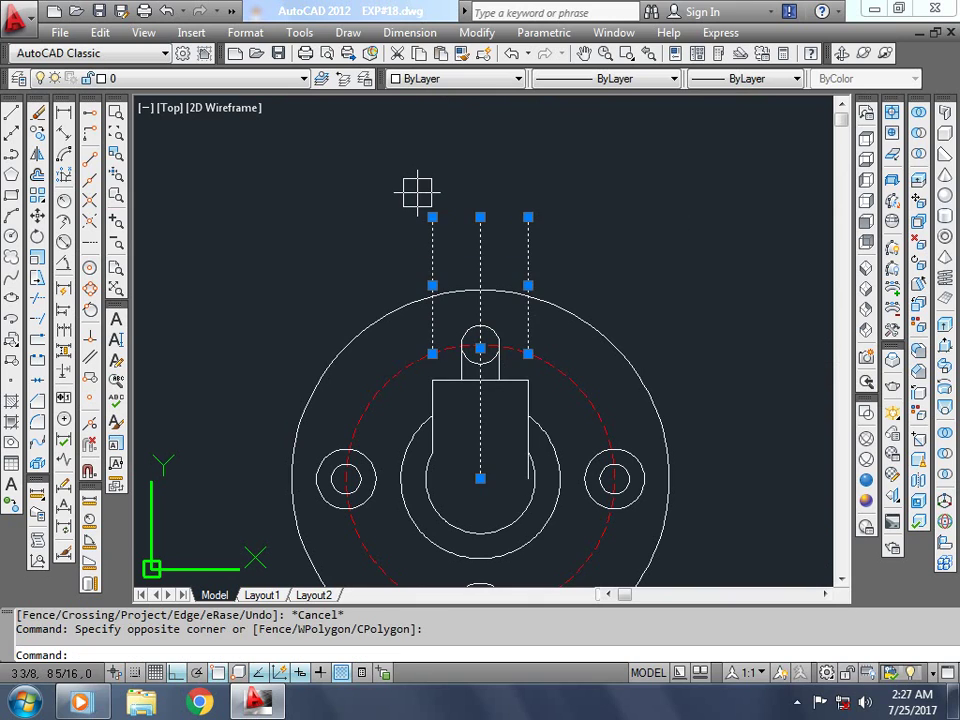
key(Delete)
scroll(482, 338, up, 3)
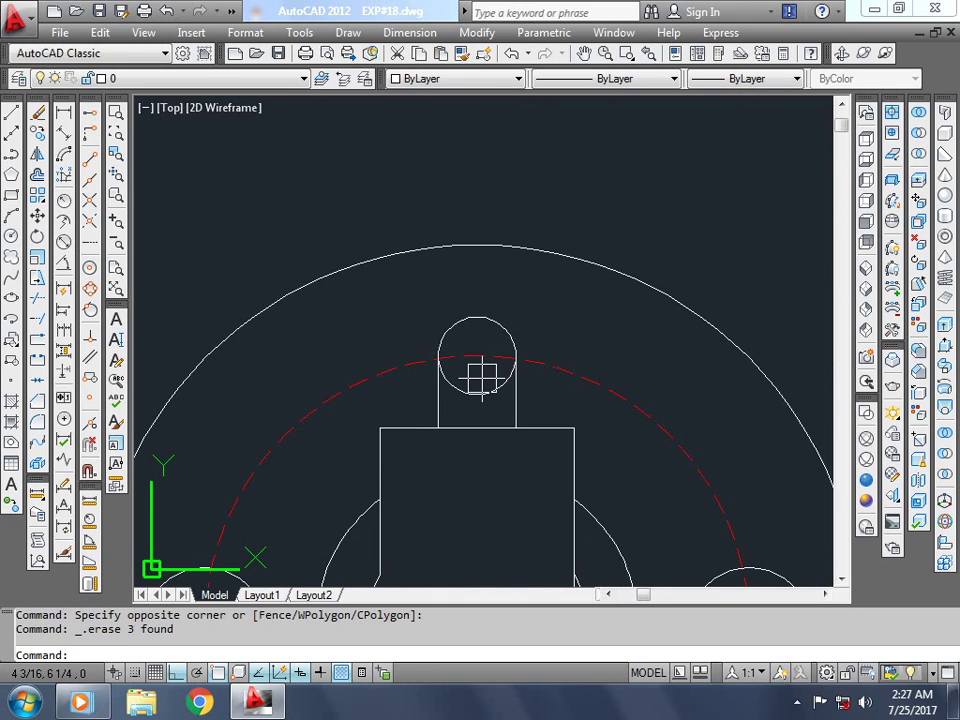
Step: Trim off the small hole's lower arc inside the slot
text(tr)
key(Return)
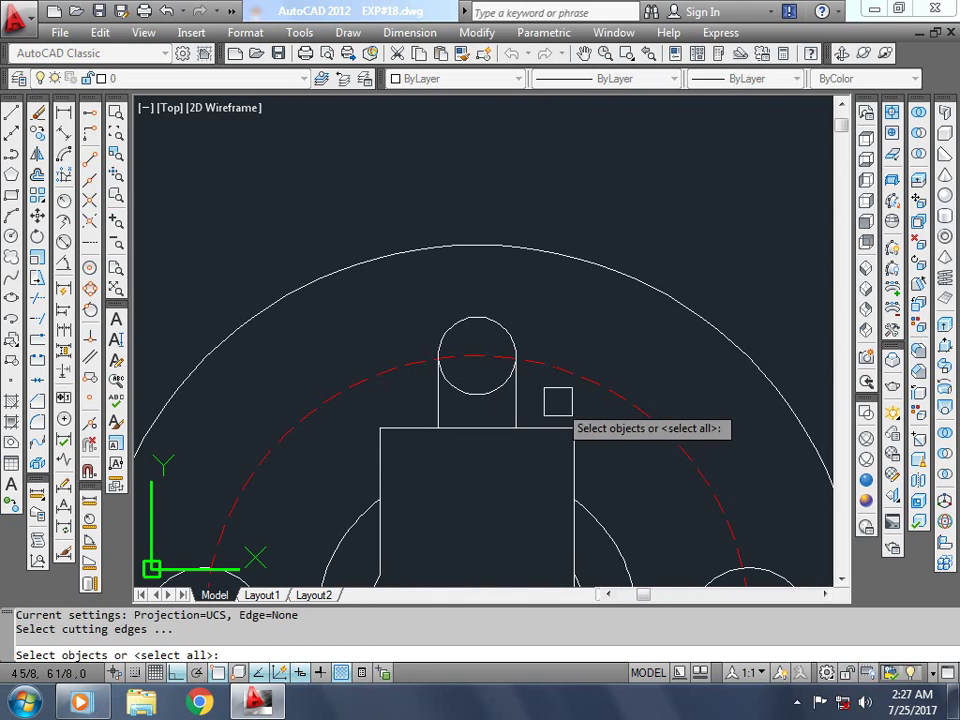
key(Return)
scroll(497, 383, up, 5)
click(516, 392)
scroll(354, 348, up, 5)
scroll(401, 439, up, 3)
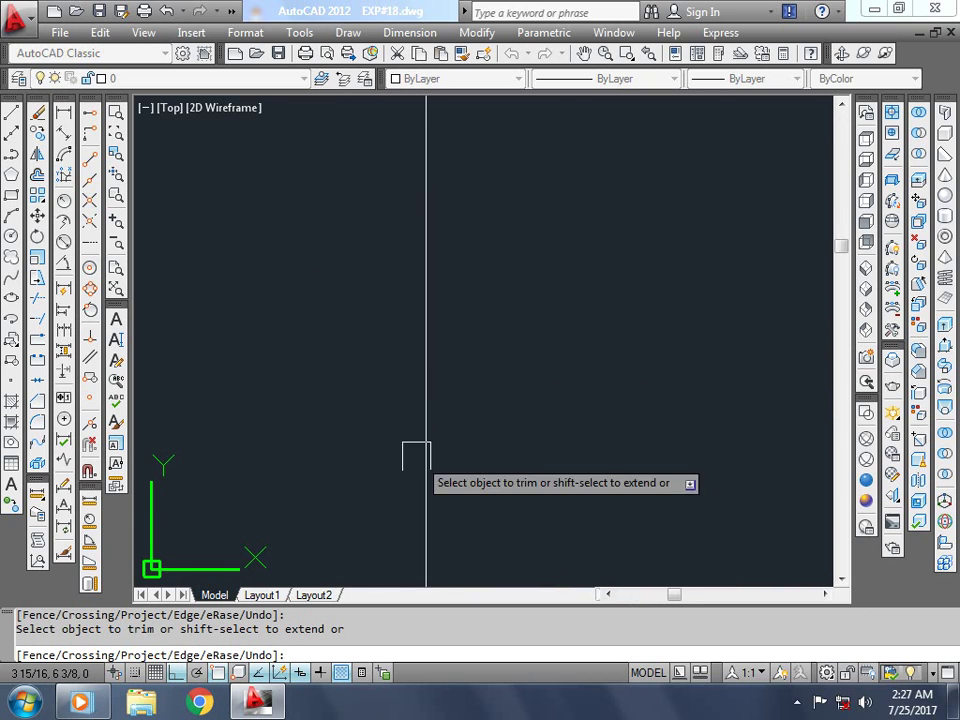
scroll(413, 454, down, 10)
scroll(409, 418, up, 5)
scroll(471, 446, up, 3)
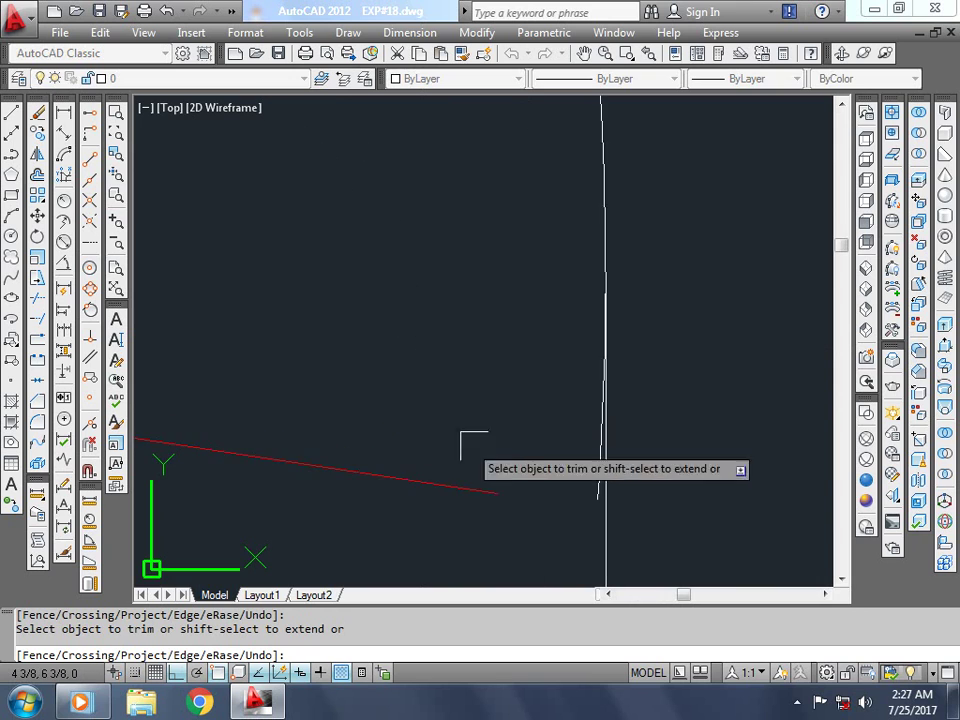
scroll(607, 487, up, 3)
scroll(632, 489, down, 3)
scroll(555, 429, down, 4)
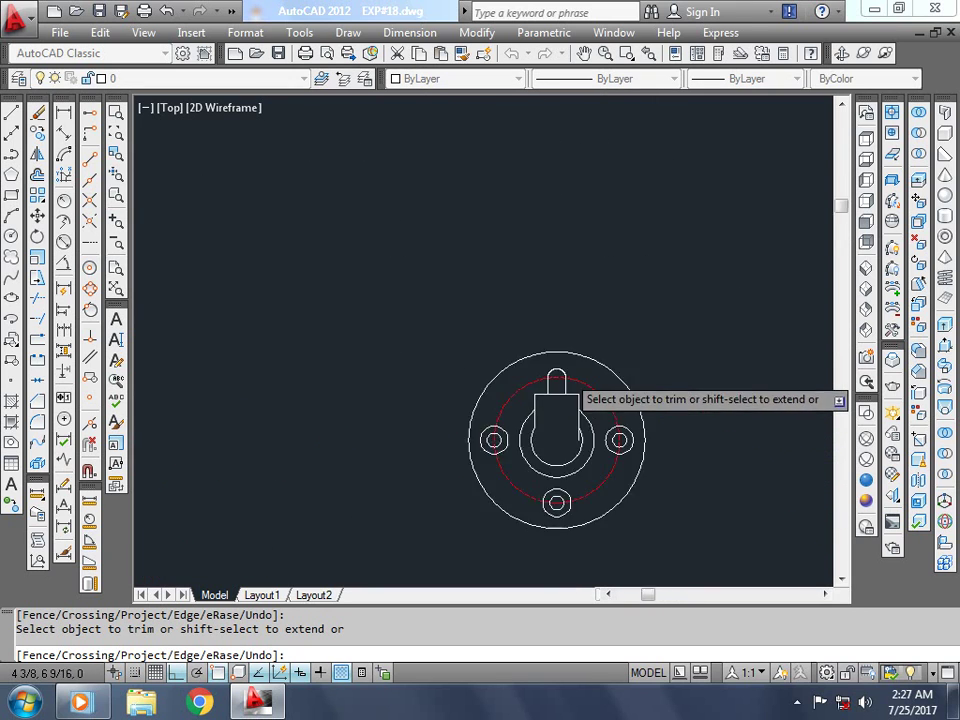
scroll(627, 374, down, 2)
scroll(495, 308, up, 2)
scroll(520, 287, up, 2)
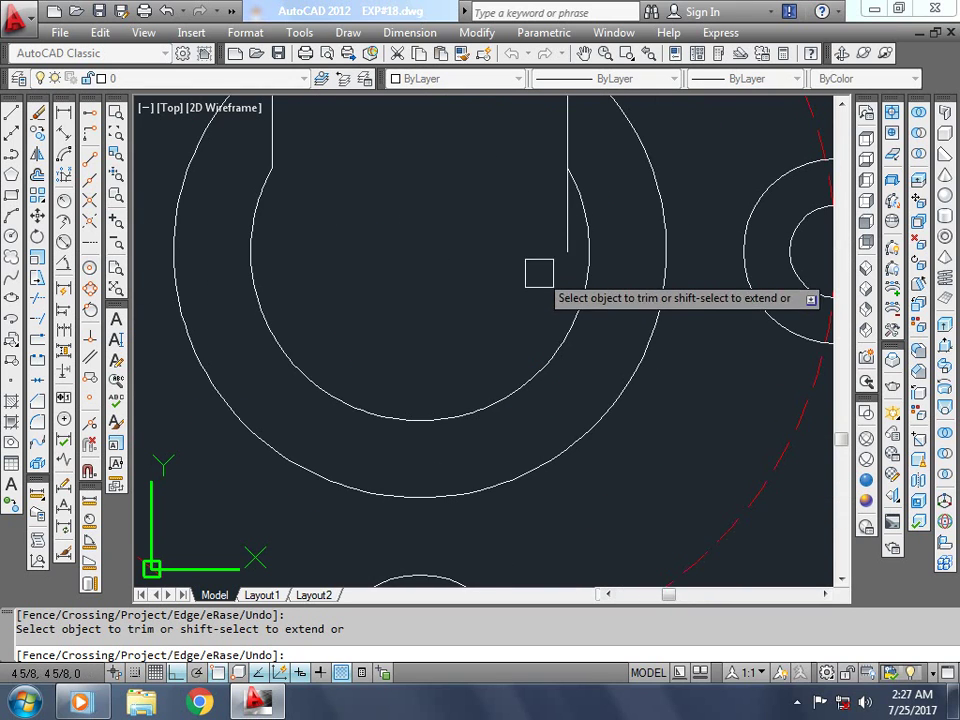
scroll(542, 394, down, 10)
scroll(542, 347, up, 5)
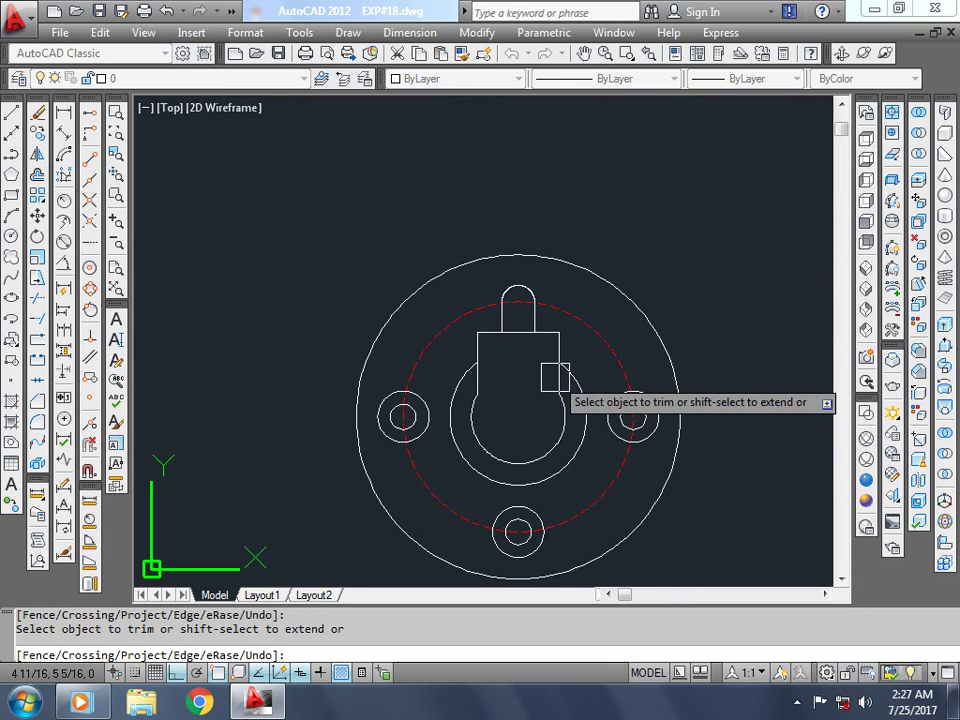
Step: End trimming and start a fillet with the option to set a new radius
key(Escape)
key(Return)
text(r)
key(Return)
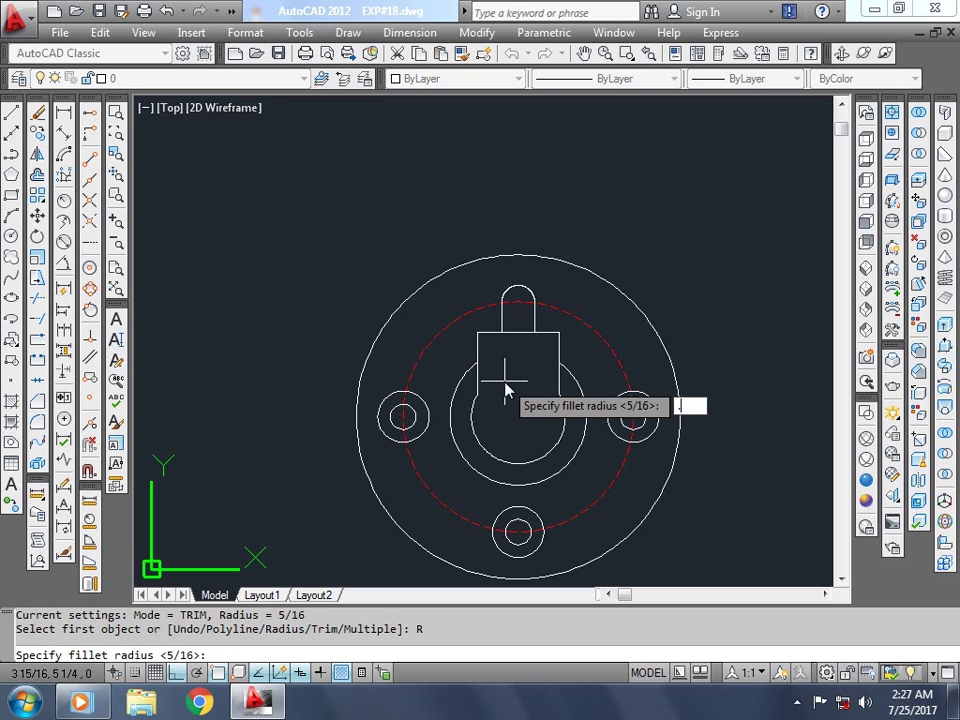
text(.120)
Step: Fillet both upper corners of the keyhole rectangle with a 0.120 radius
key(Return)
scroll(504, 381, up, 2)
scroll(499, 381, up, 2)
click(466, 312)
click(467, 326)
key(Return)
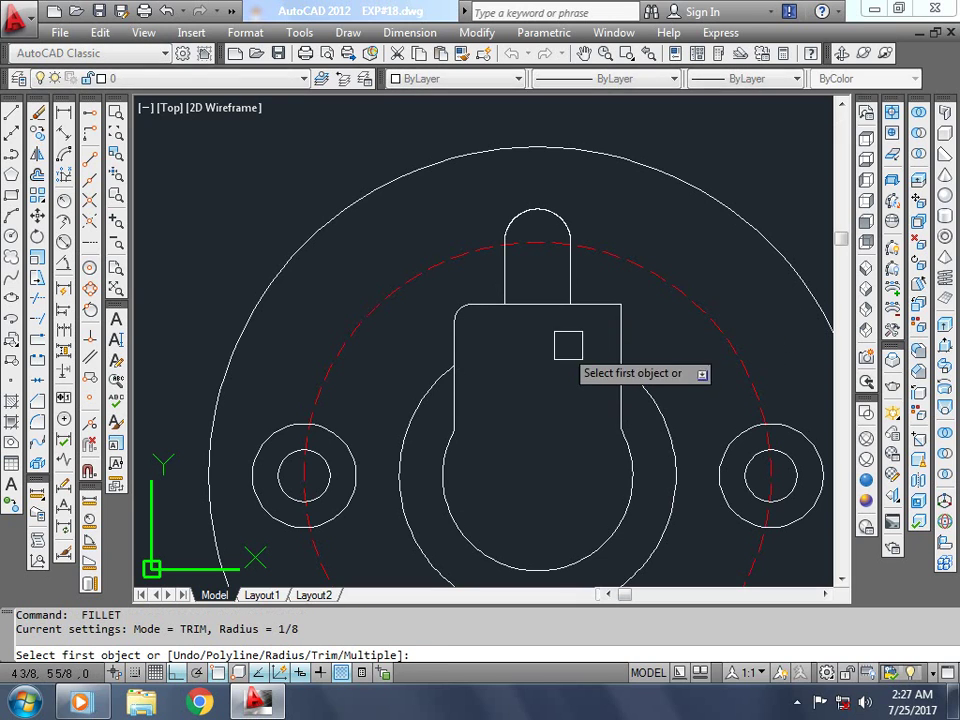
click(596, 317)
click(606, 325)
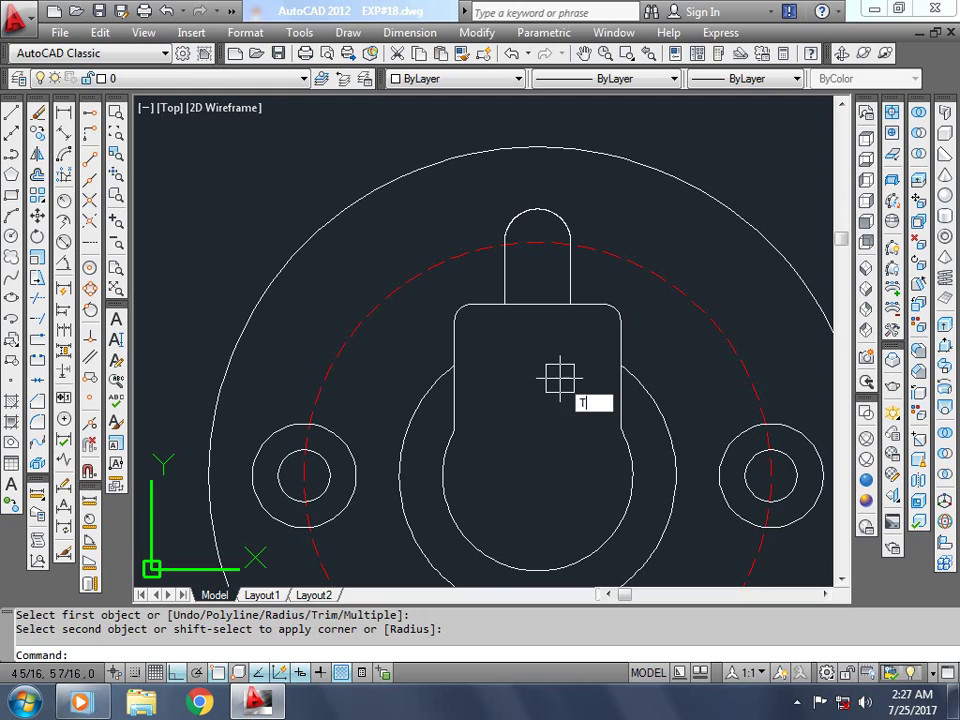
Step: Start another trim and zoom around the keyhole outline
text(r)
key(Return)
key(Return)
scroll(551, 392, down, 6)
scroll(579, 416, up, 3)
scroll(428, 397, down, 3)
scroll(560, 410, down, 2)
scroll(632, 392, up, 3)
Step: Draw a 2.625-long horizontal line from the flange centre and erase the stray segment over the plan
key(Escape)
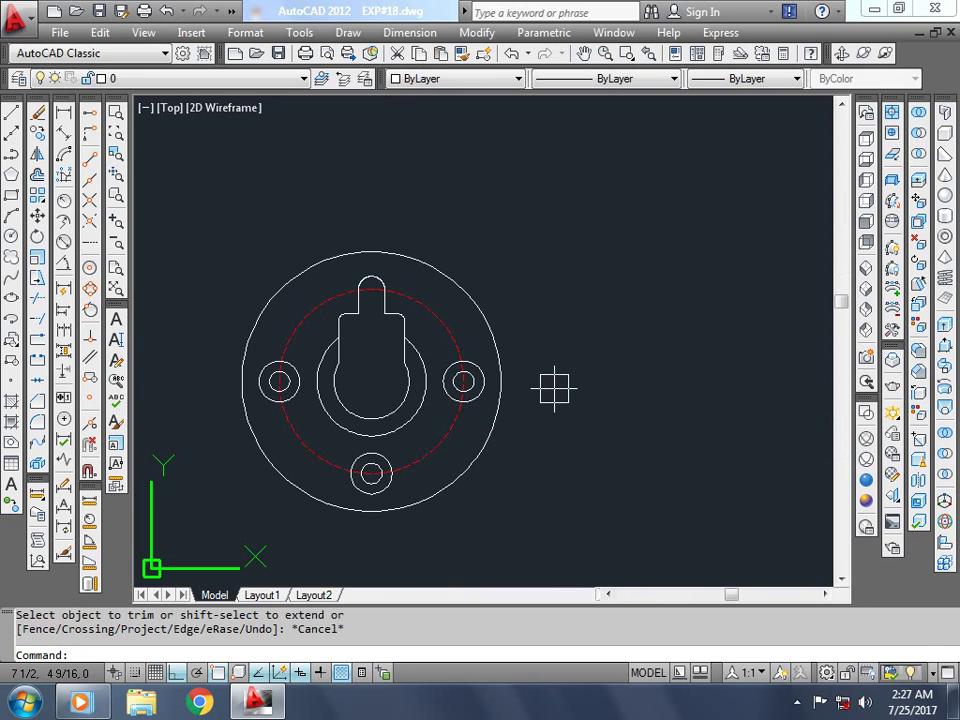
key(Return)
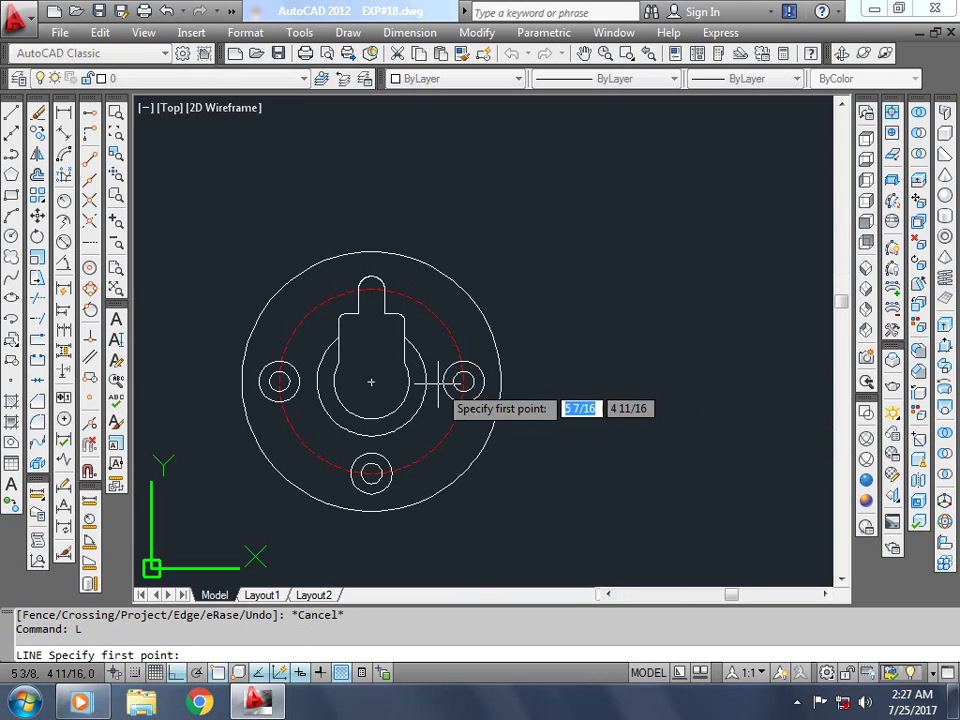
click(371, 381)
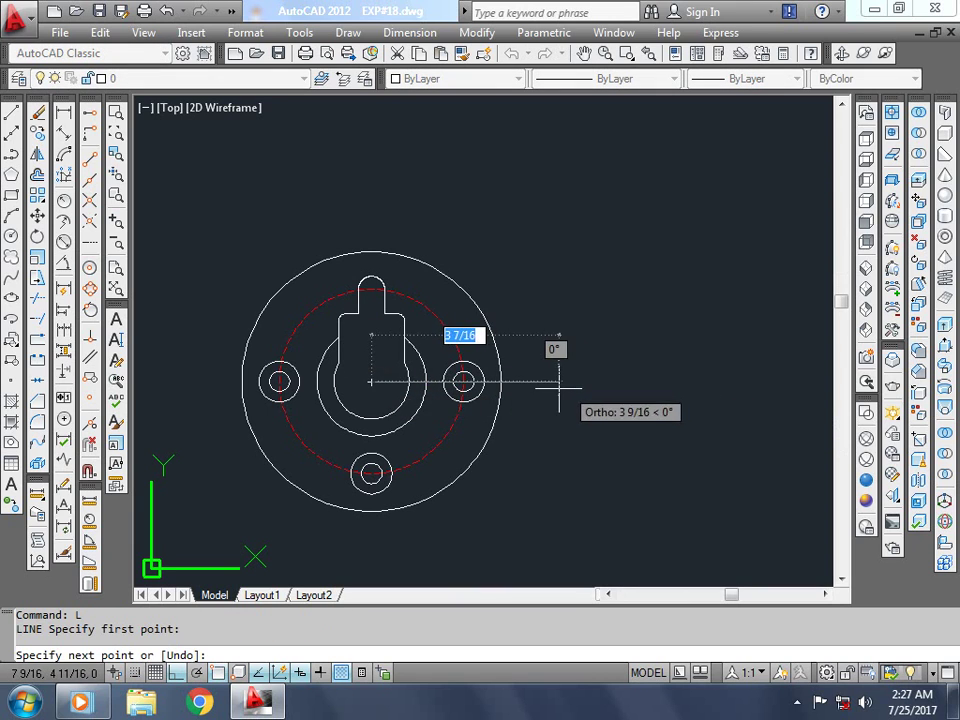
scroll(685, 390, down, 2)
text(2.625)
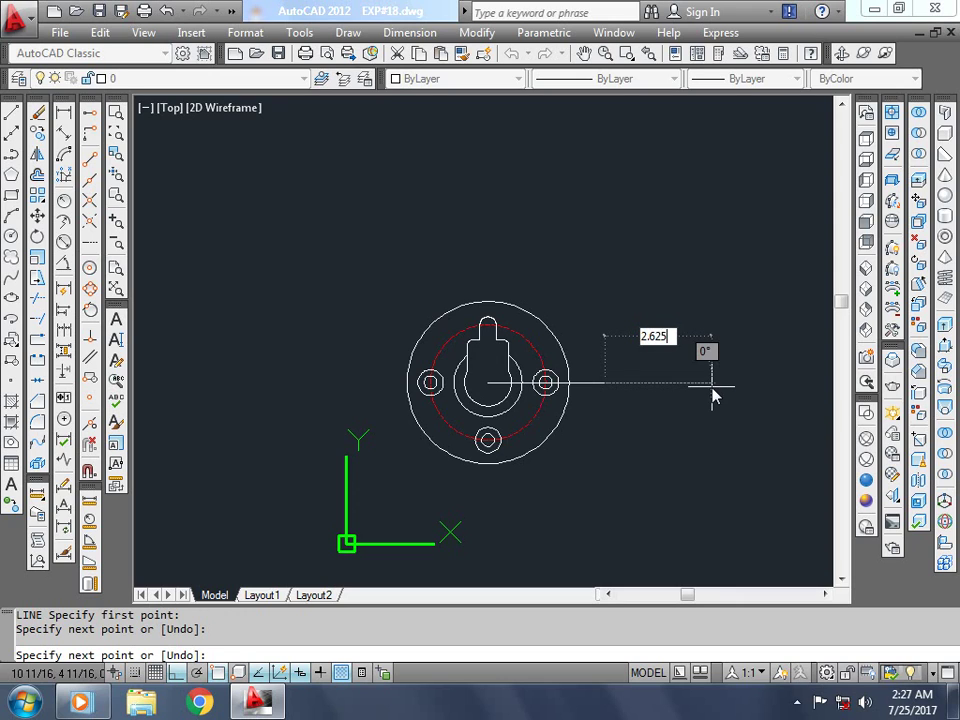
key(Return)
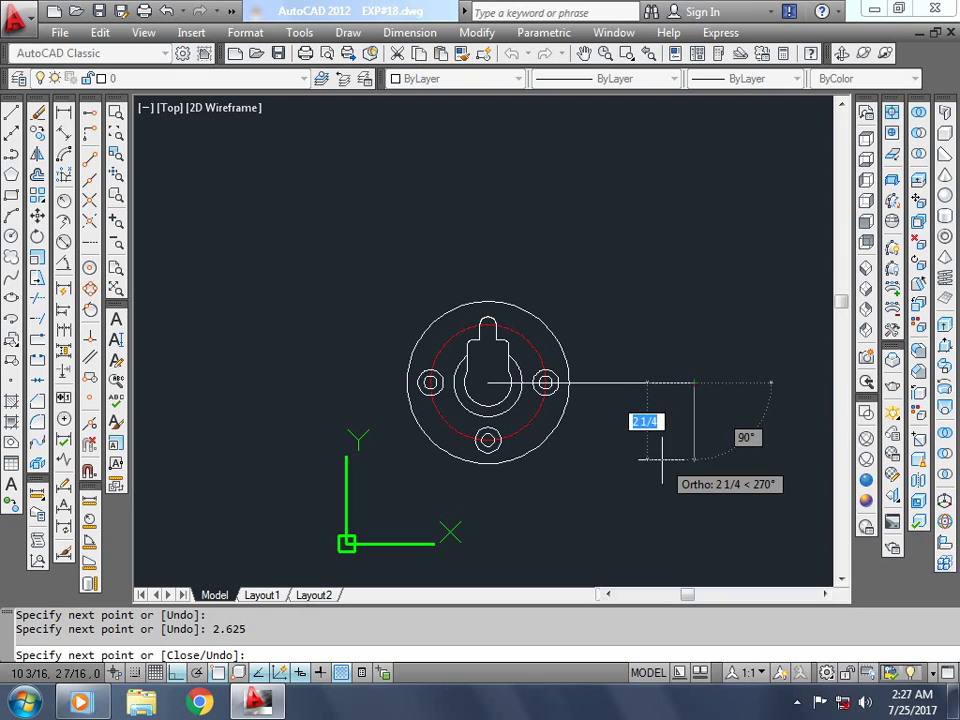
key(Escape)
click(621, 398)
click(616, 372)
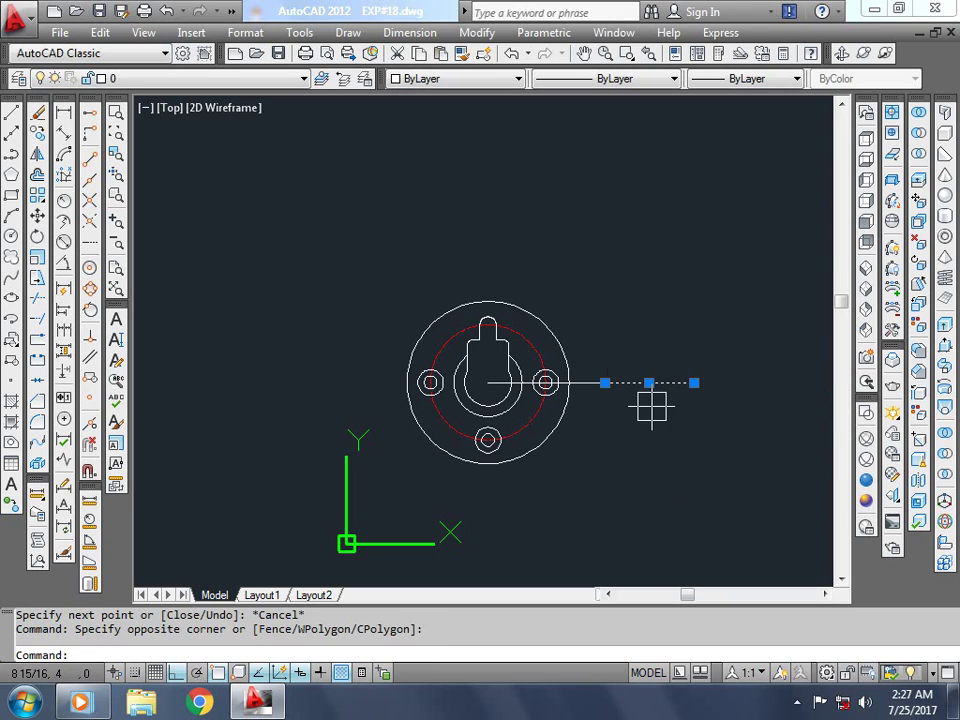
key(Escape)
scroll(573, 389, up, 3)
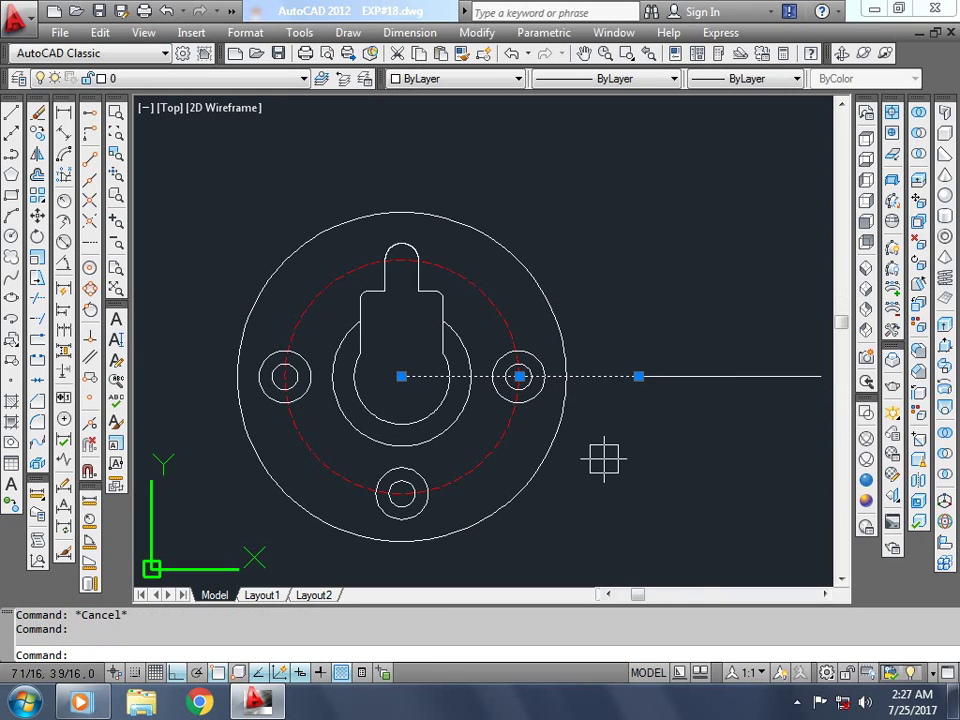
key(Delete)
scroll(674, 453, down, 1)
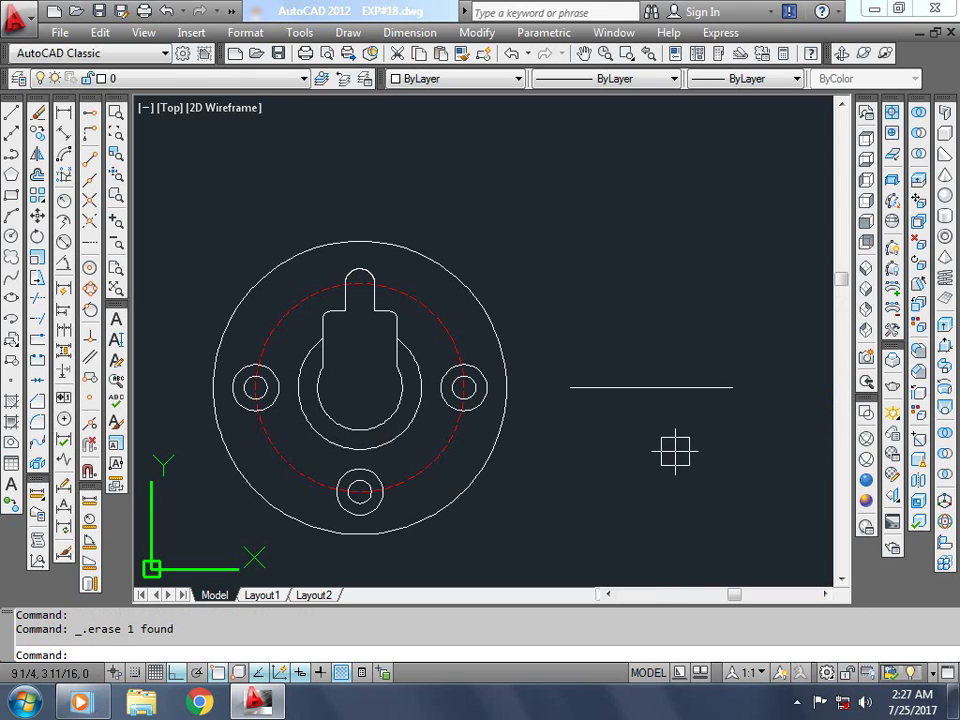
Step: Project a horizontal line from the keyhole circle's bottom out to the existing line's right end
text(l)
key(Return)
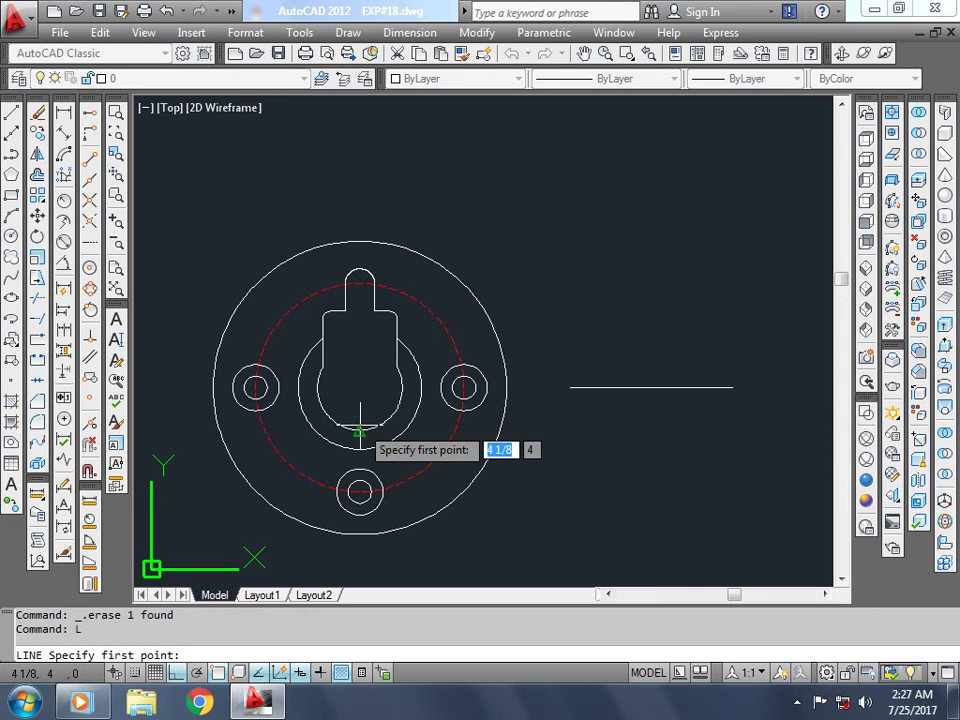
click(358, 386)
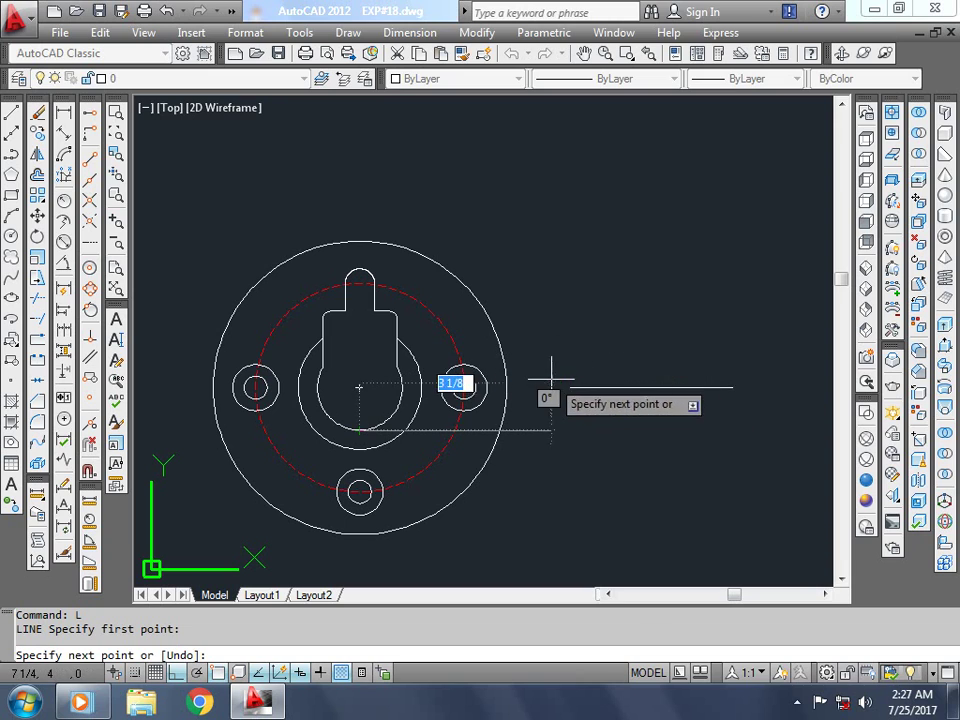
click(572, 430)
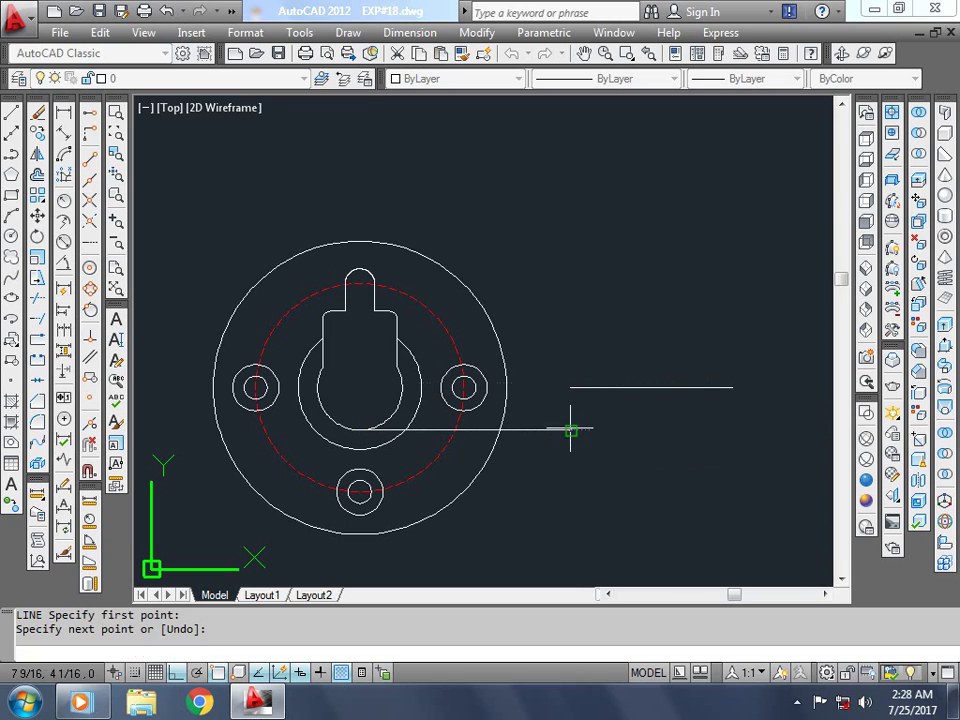
click(732, 430)
key(Escape)
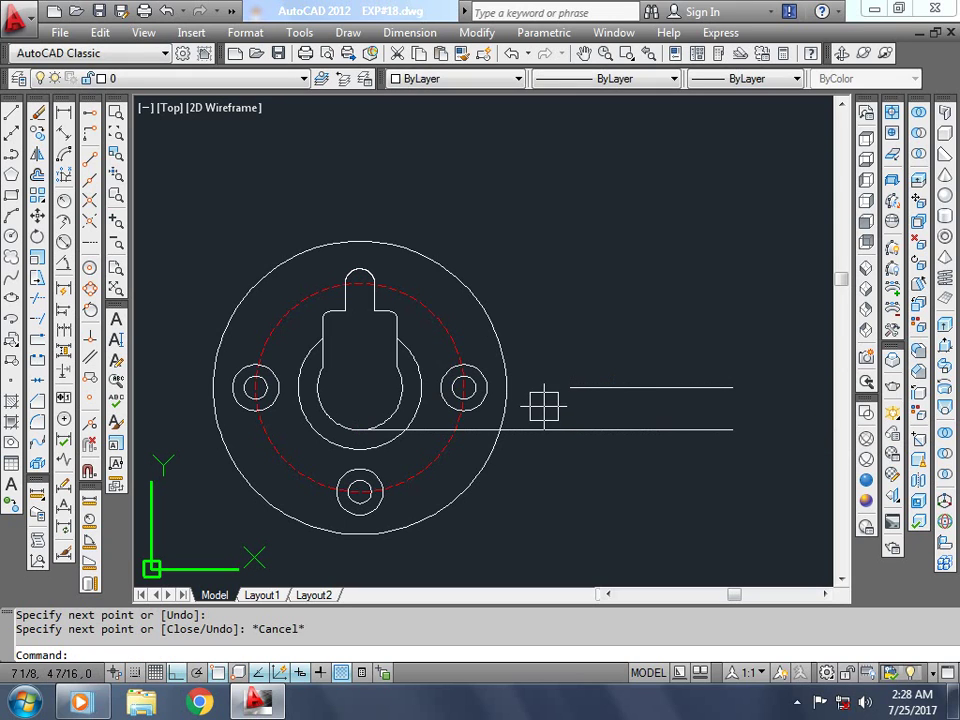
Step: Project a horizontal line from the outer ring's bottom, replacing the slanted attempt
key(Return)
click(359, 449)
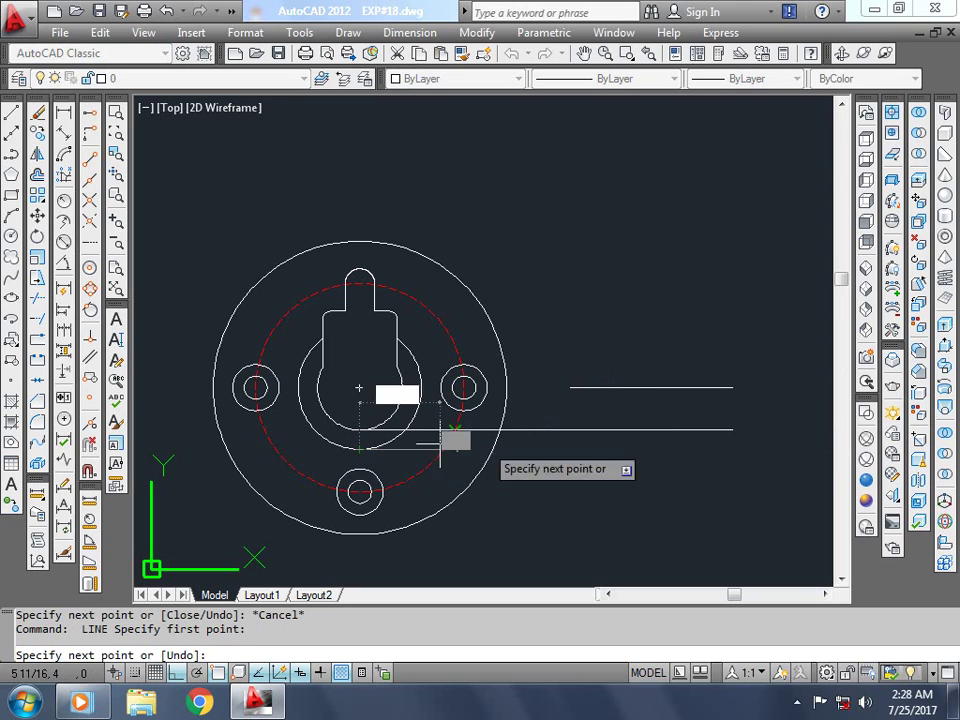
click(732, 430)
key(Return)
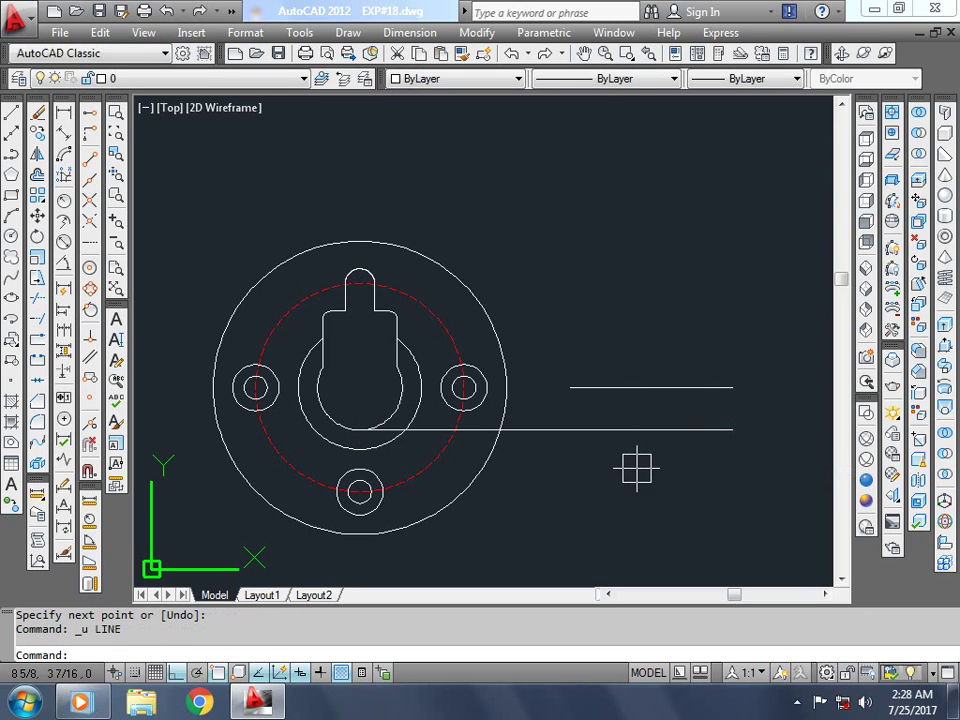
text(L)
key(Return)
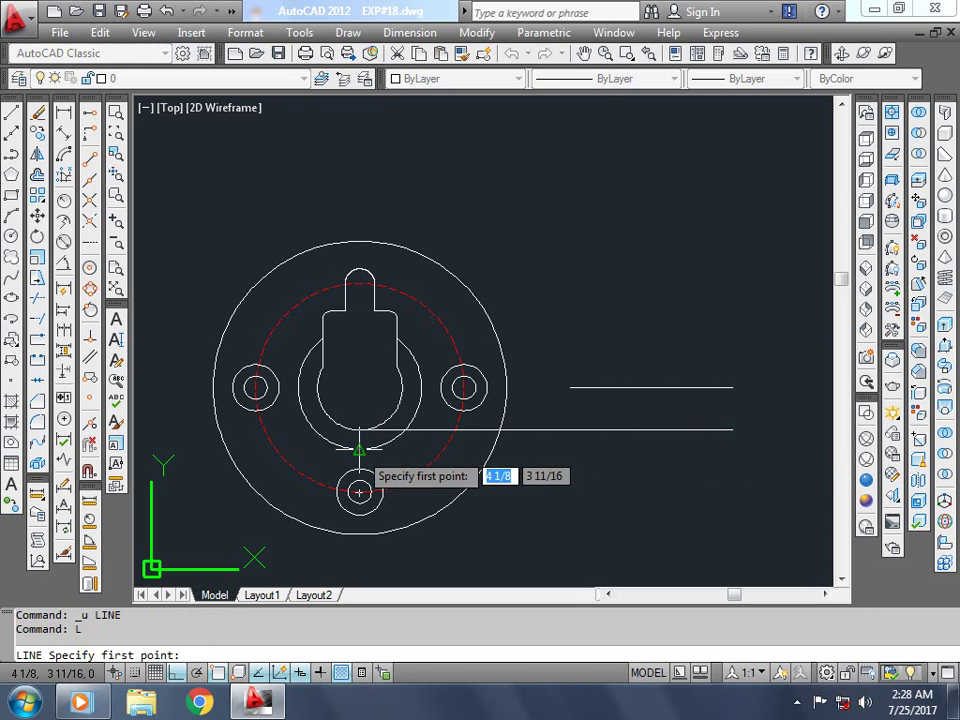
click(359, 449)
click(572, 451)
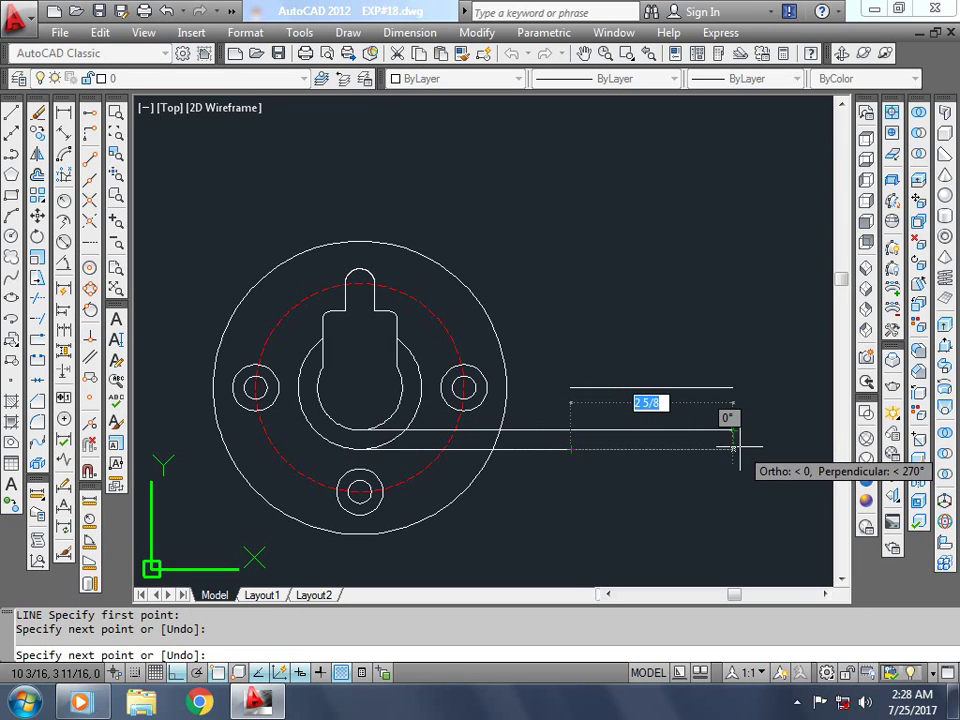
click(733, 445)
key(Escape)
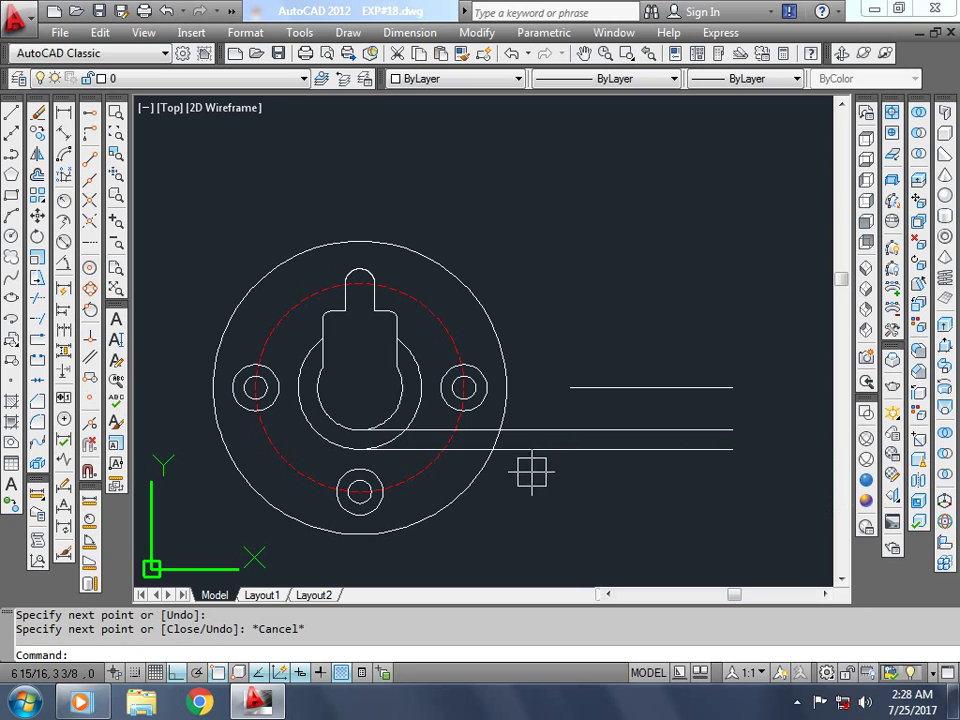
Step: Erase the projection line portions lying over the plan view
click(531, 473)
click(515, 425)
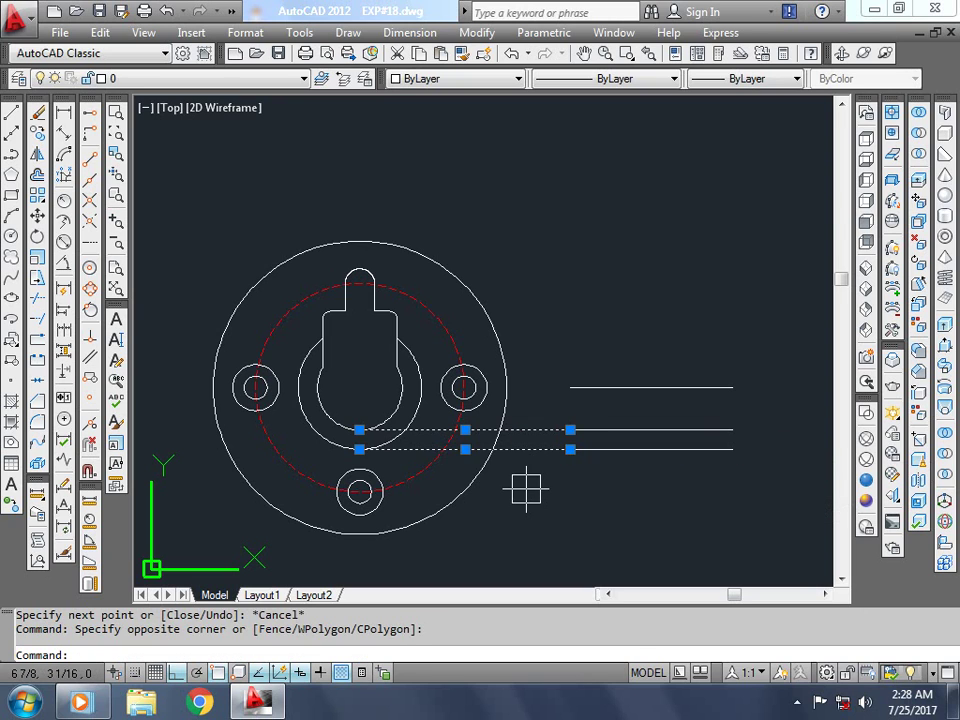
key(Delete)
scroll(521, 489, down, 2)
scroll(566, 486, up, 1)
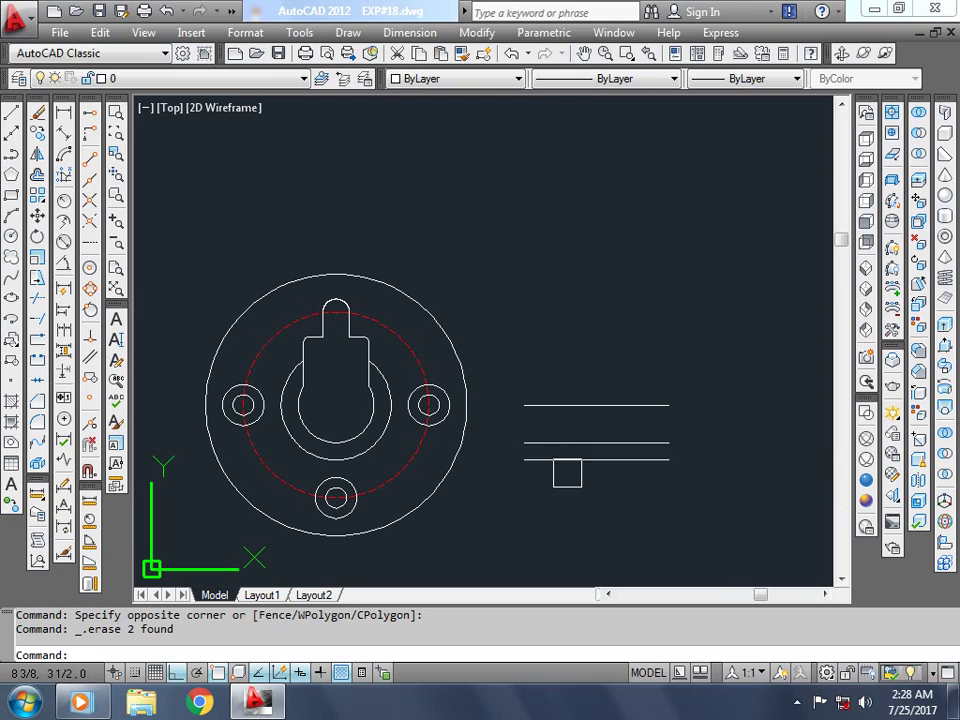
Step: Project a horizontal line from the keyhole's right side across the side view
text(l)
key(Return)
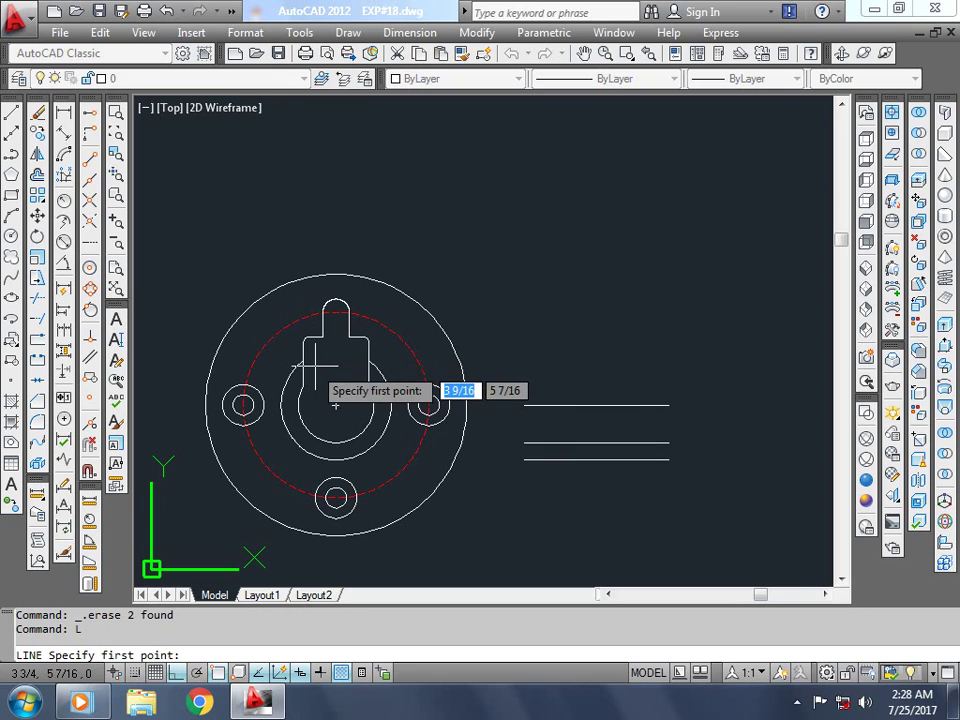
scroll(395, 338, up, 3)
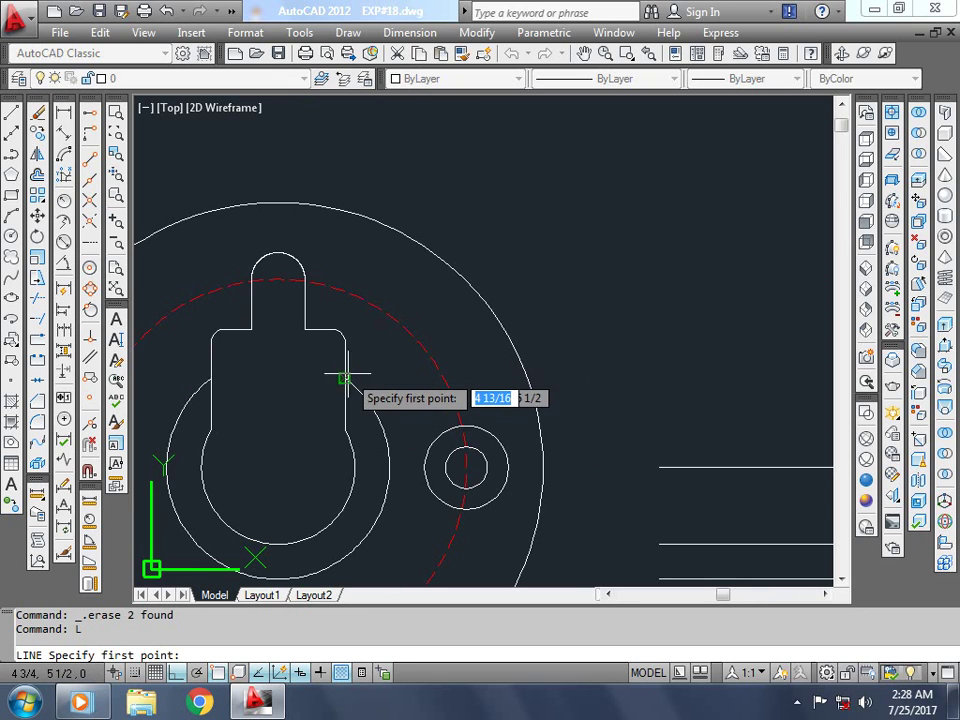
click(344, 378)
scroll(344, 378, down, 5)
scroll(578, 386, up, 2)
scroll(538, 418, up, 1)
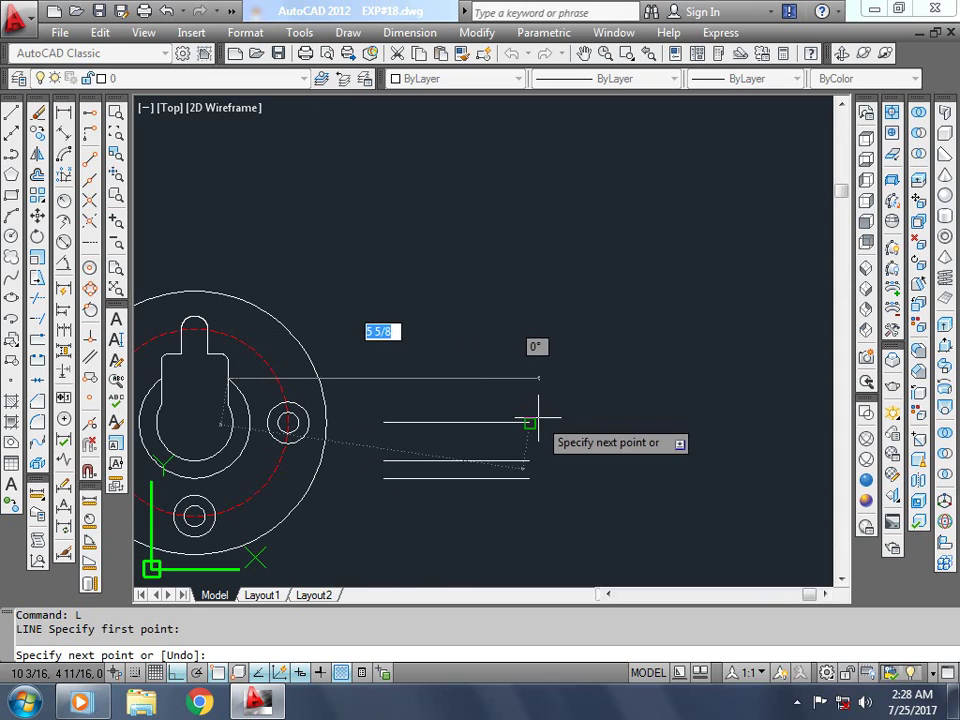
click(382, 404)
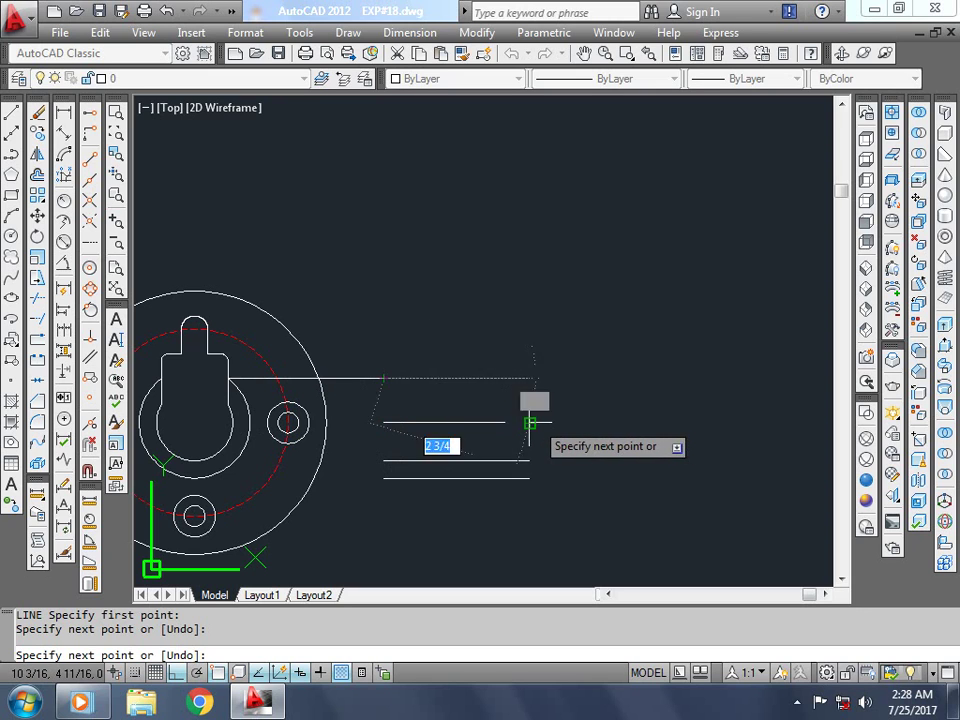
click(529, 380)
key(Escape)
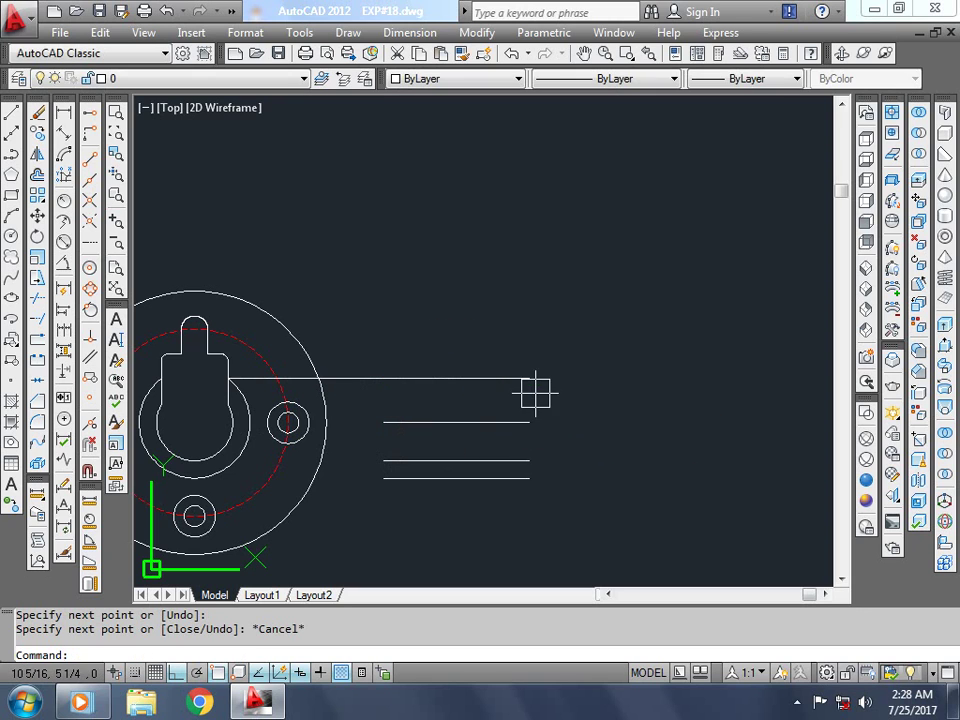
Step: Project a second, lower line from the keyhole's side across the side view
key(Return)
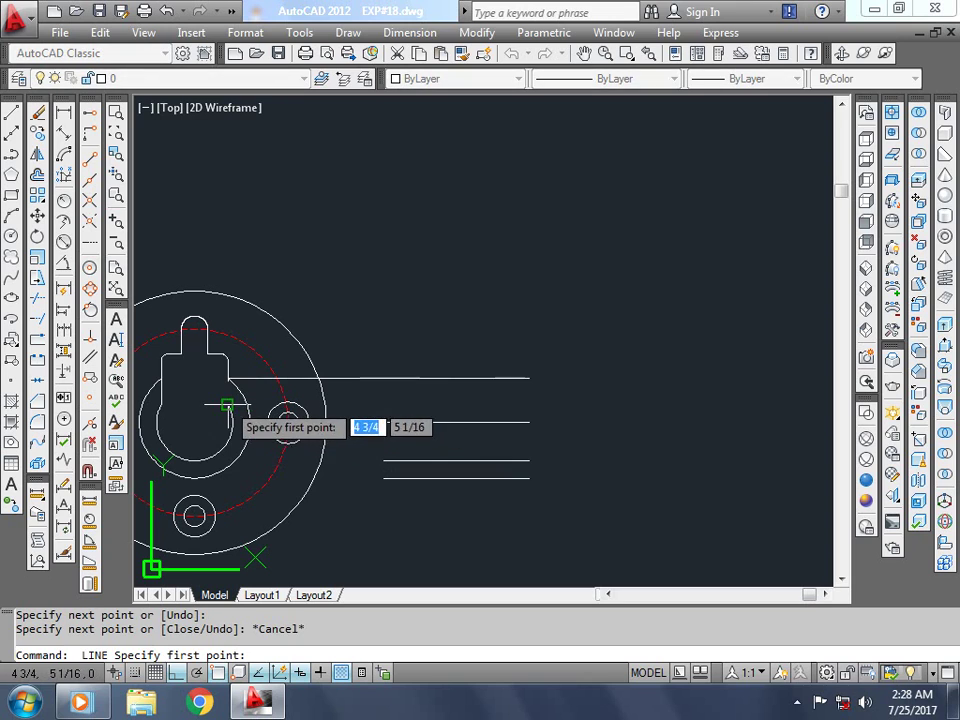
click(228, 404)
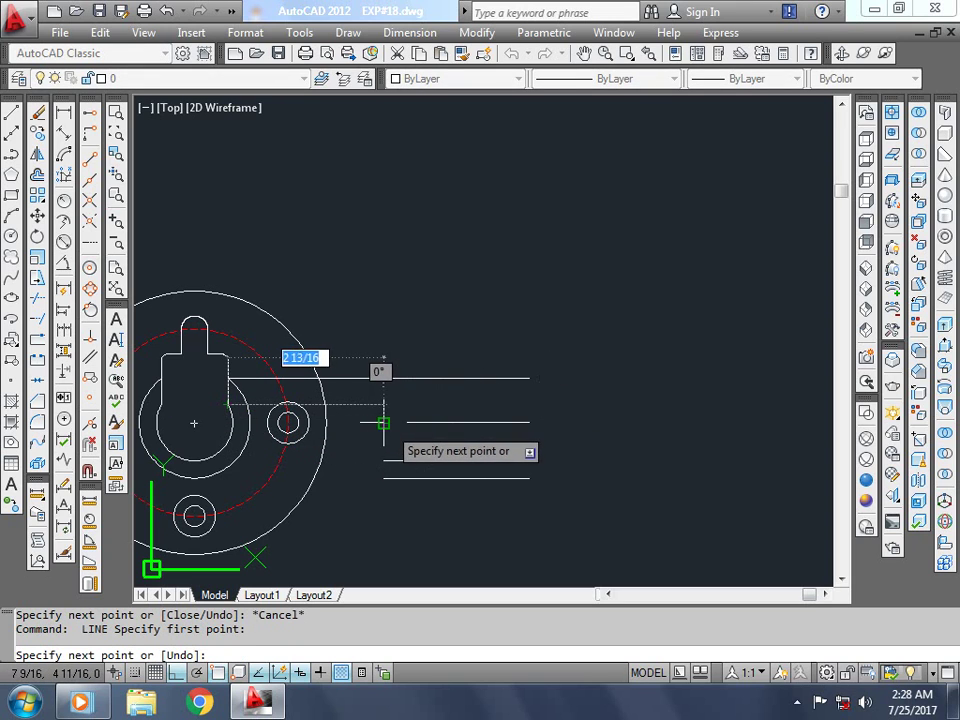
click(385, 404)
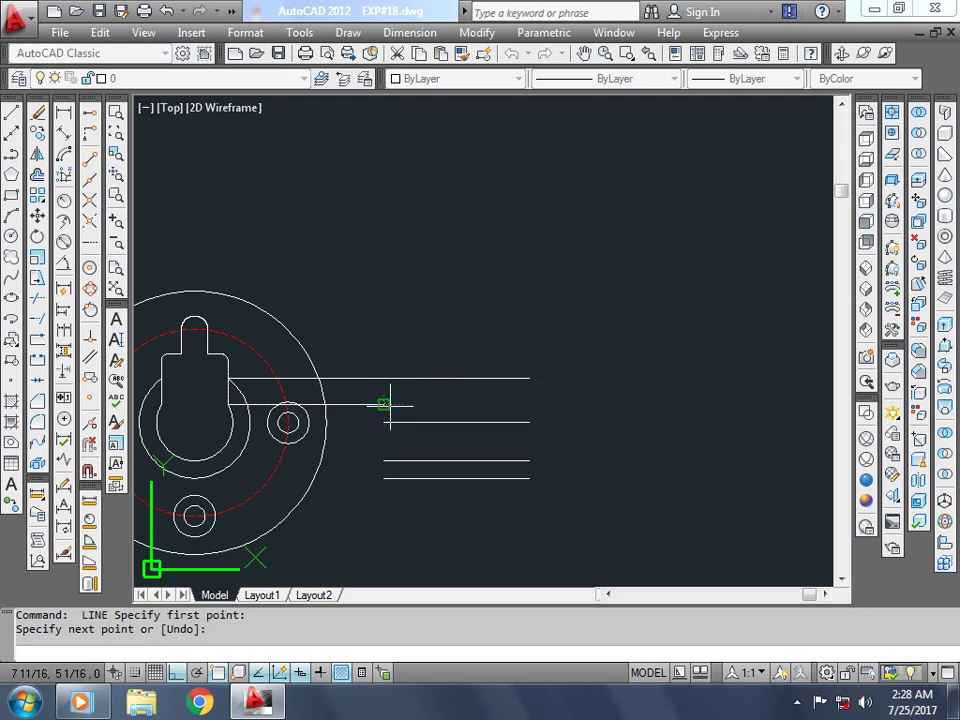
click(529, 404)
key(Escape)
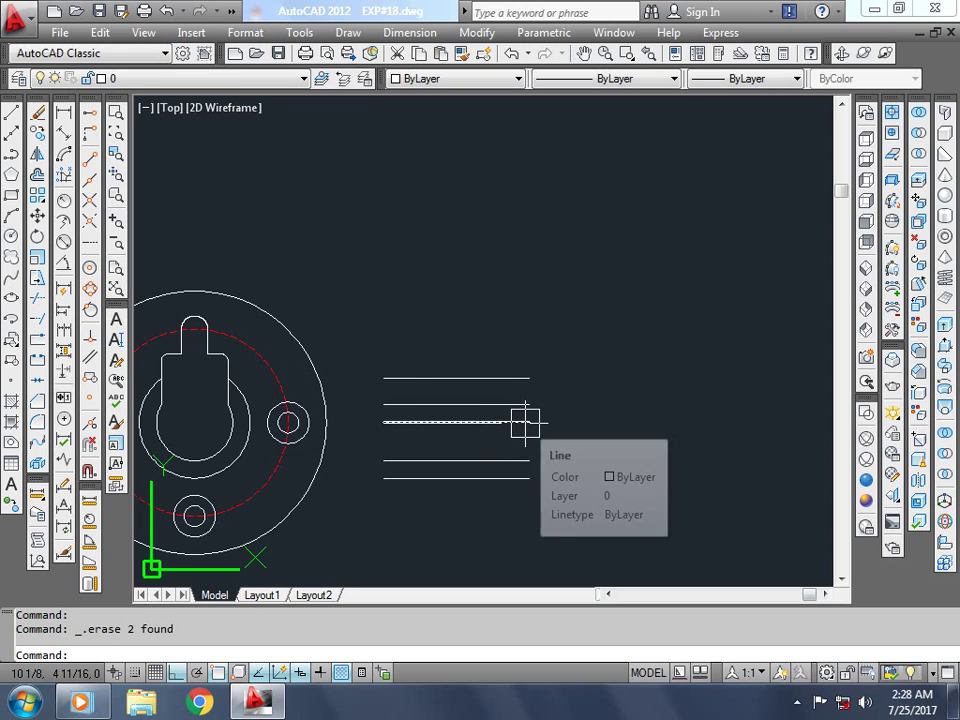
Step: Draw the vertical left edge from the top line's left end down to the bottom line
text(L)
key(Return)
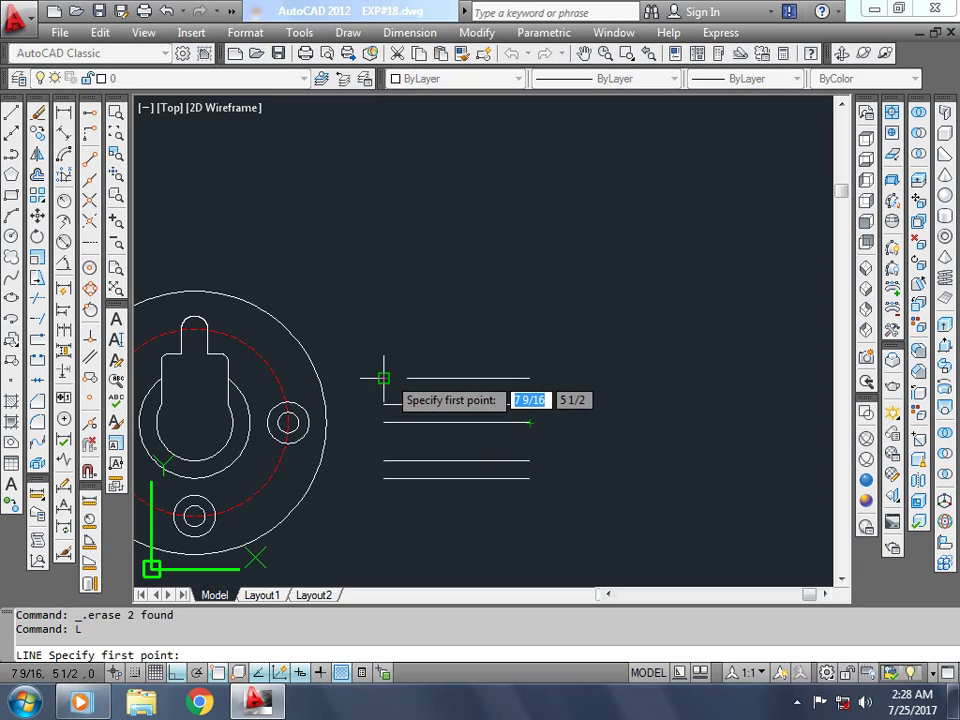
click(383, 378)
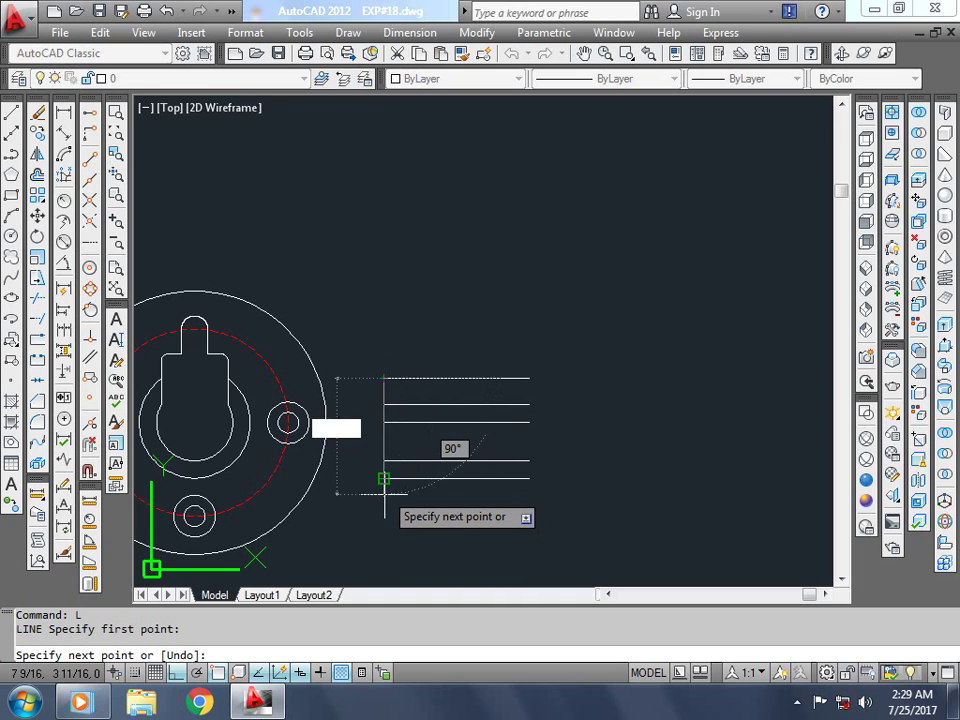
click(383, 478)
key(Escape)
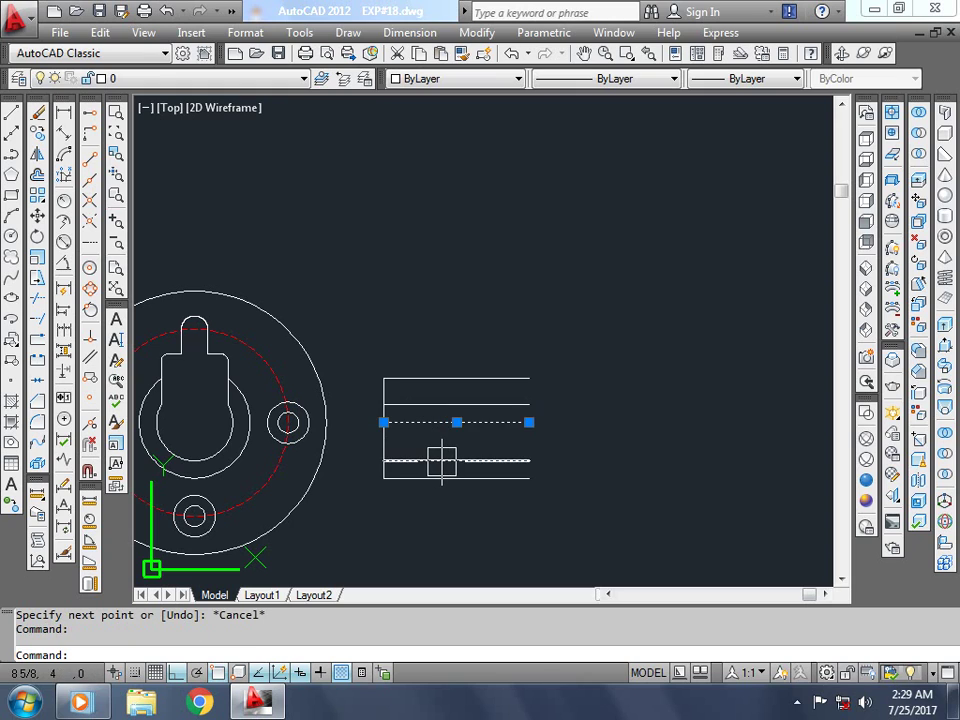
Step: Extend the middle line to the outer circle and small hole, then erase it
key(Escape)
key(Return)
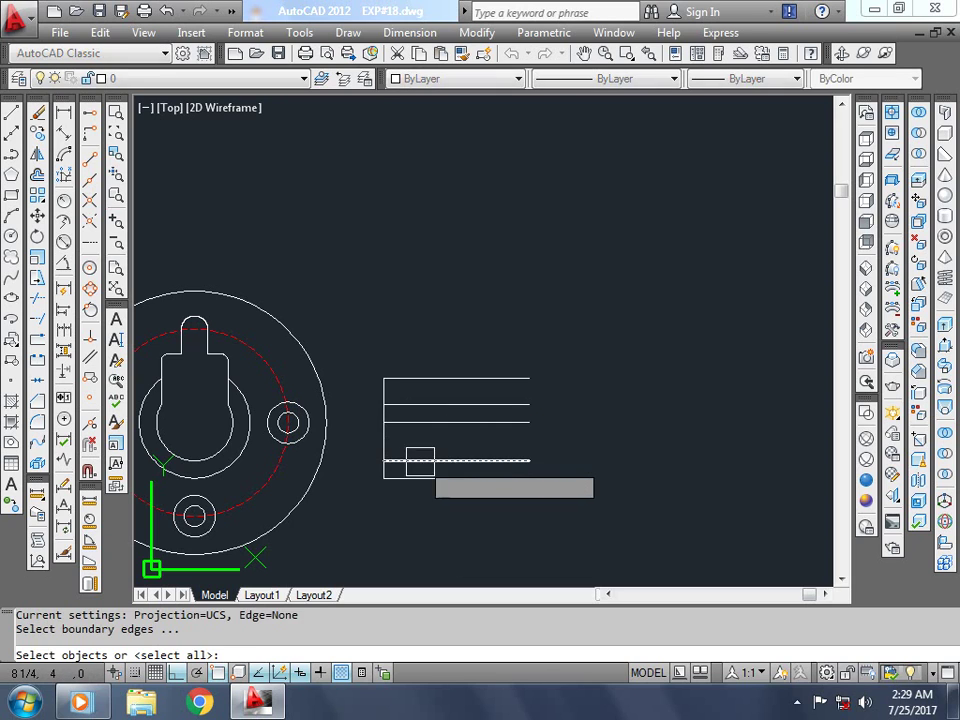
key(Return)
click(408, 427)
click(410, 433)
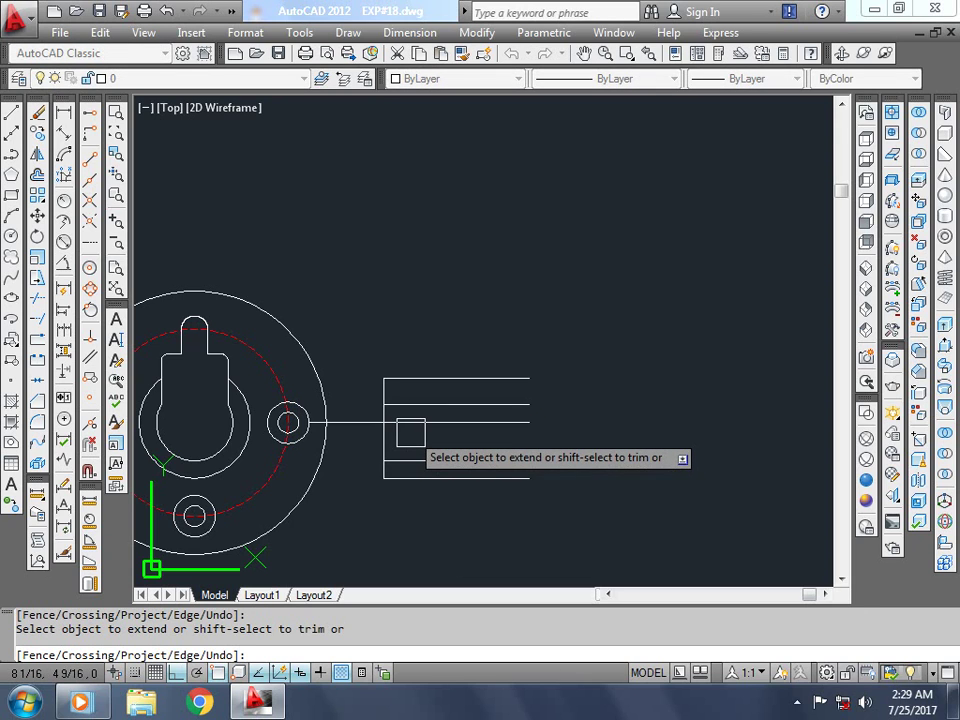
key(Escape)
click(439, 430)
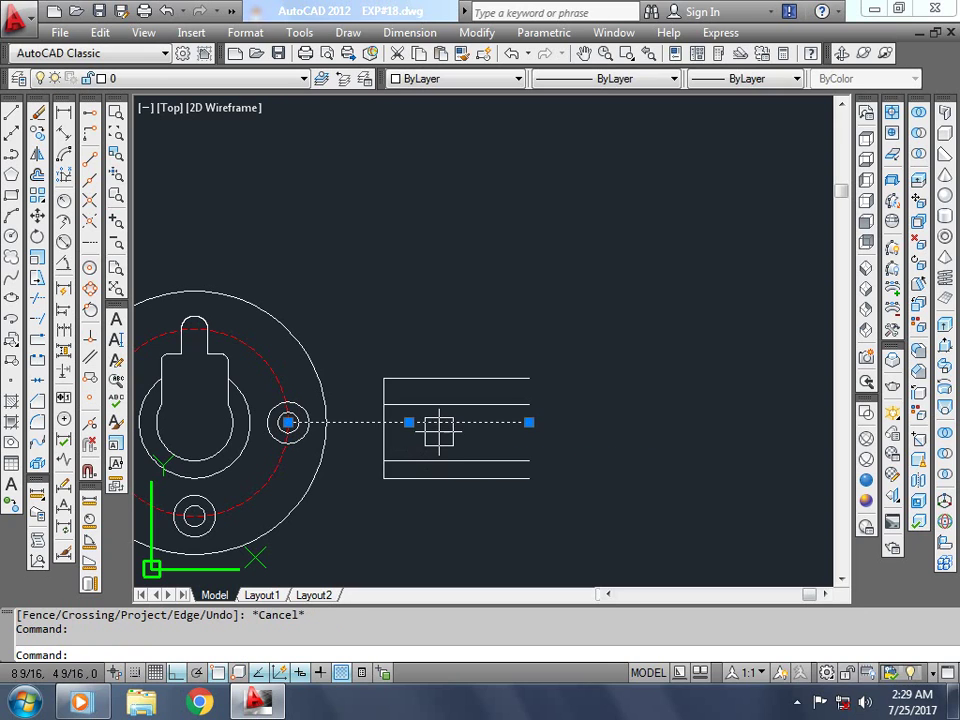
key(Delete)
scroll(624, 444, down, 4)
scroll(622, 444, up, 3)
Step: Start a centreline from the flange centre across toward the side view, then cancel it
text(L)
key(Return)
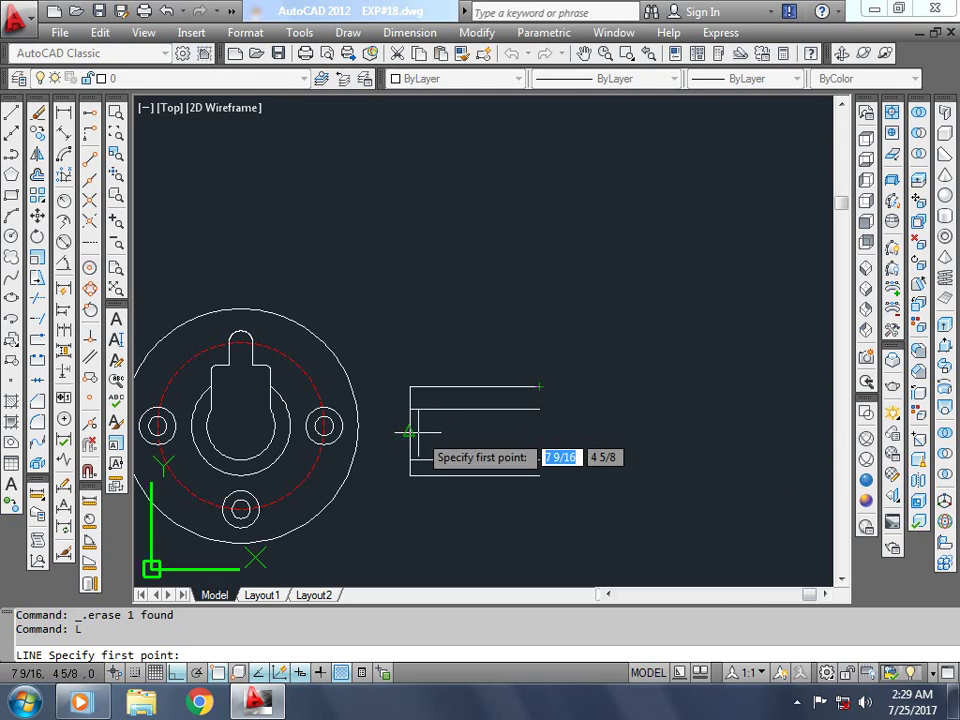
click(241, 426)
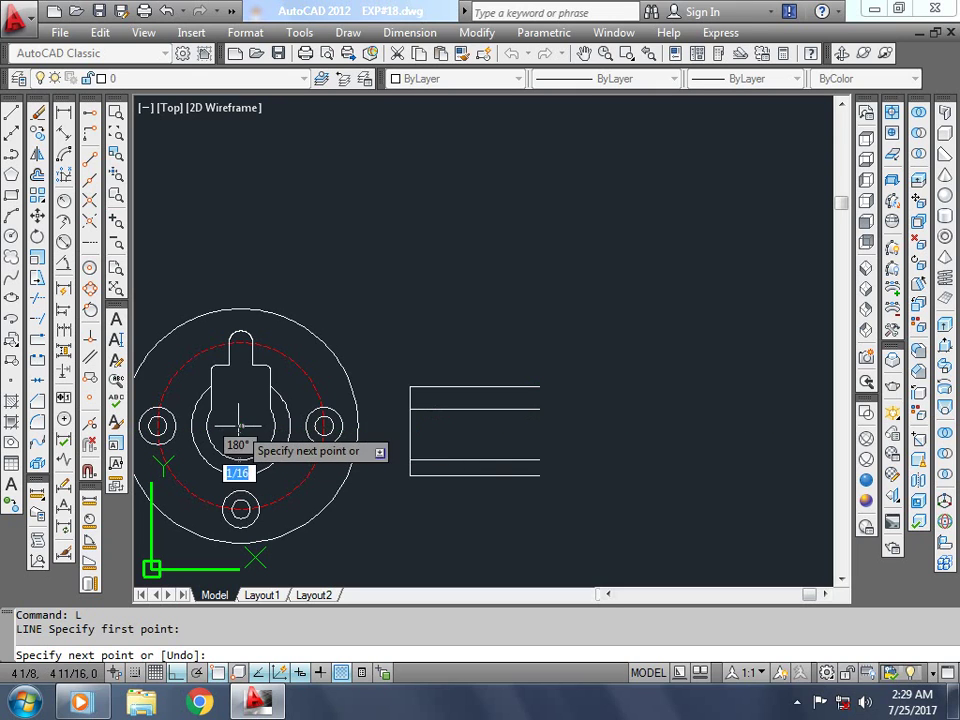
scroll(535, 405, up, 2)
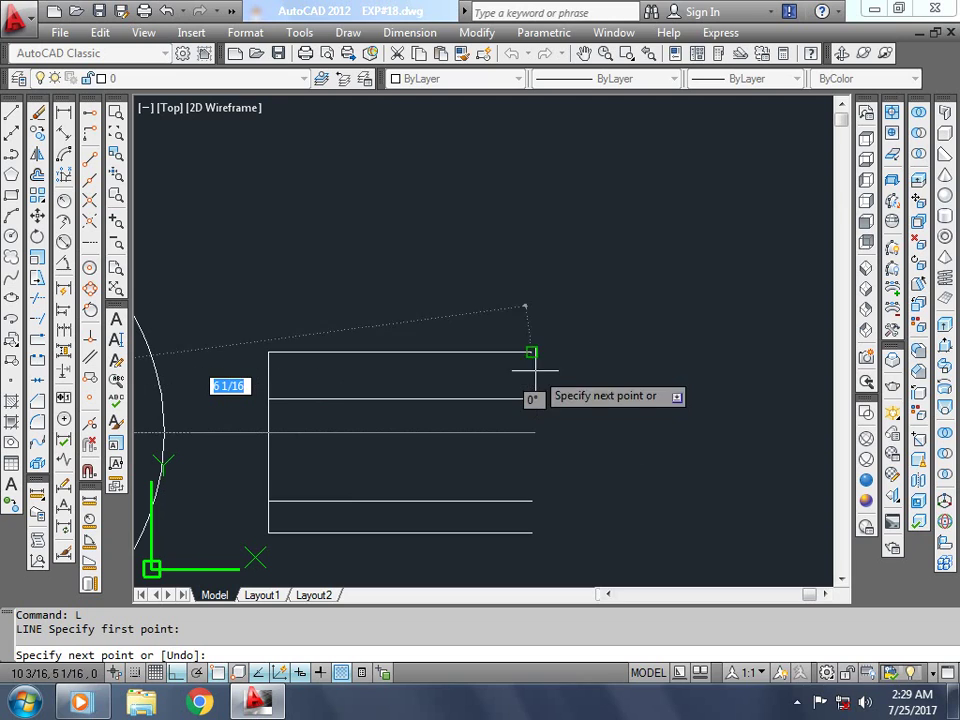
click(528, 445)
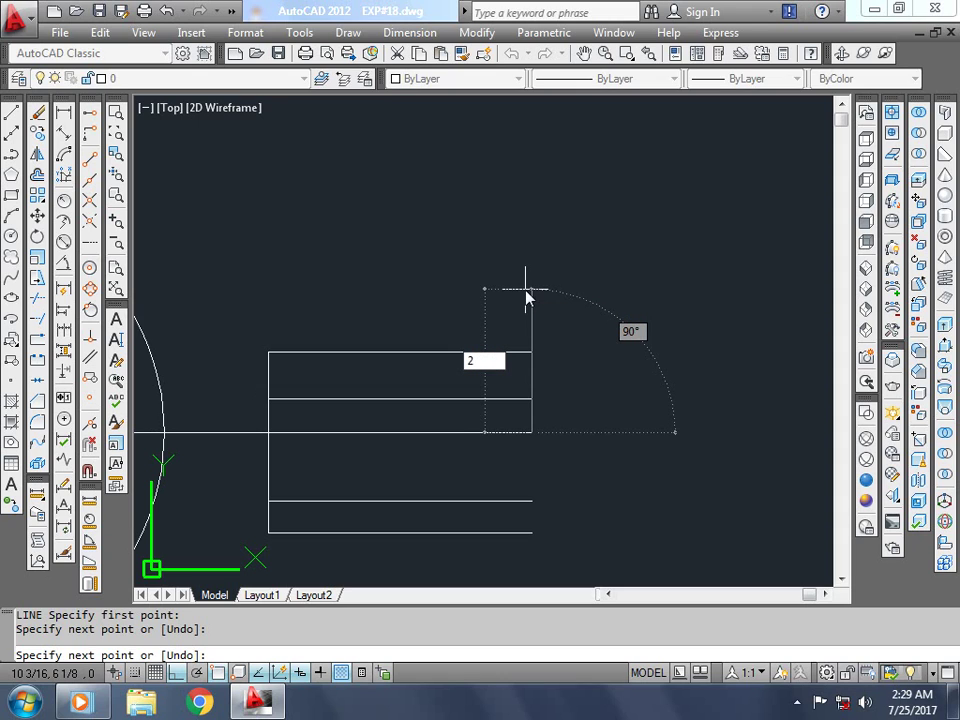
key(Escape)
scroll(525, 282, down, 5)
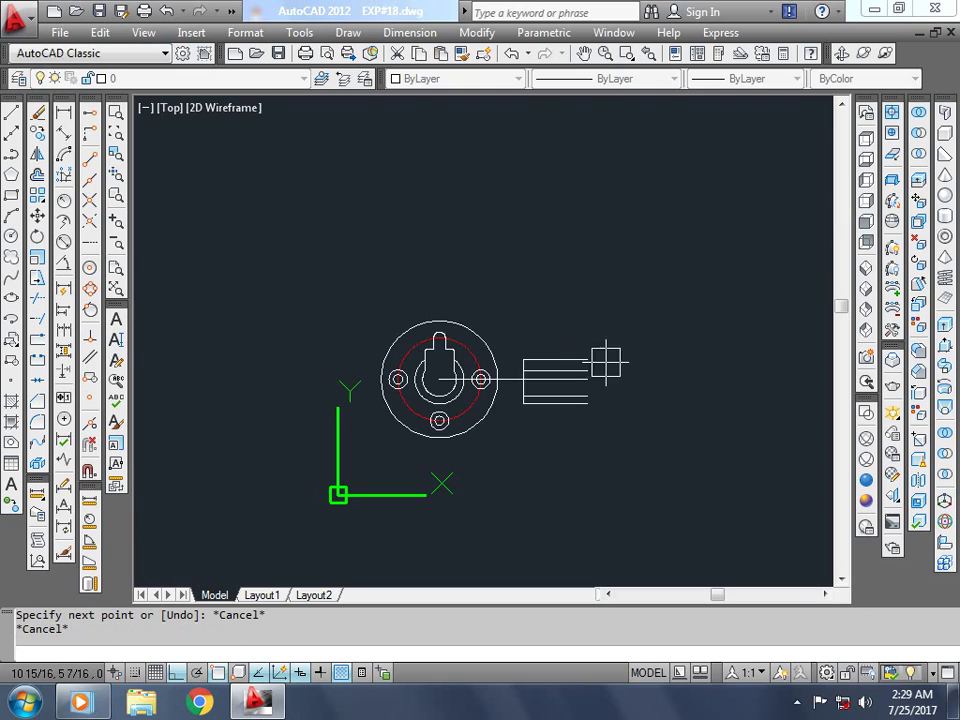
Step: Project the outer circle's top and bottom sideways and close the outline with a vertical right edge
text(l)
key(Return)
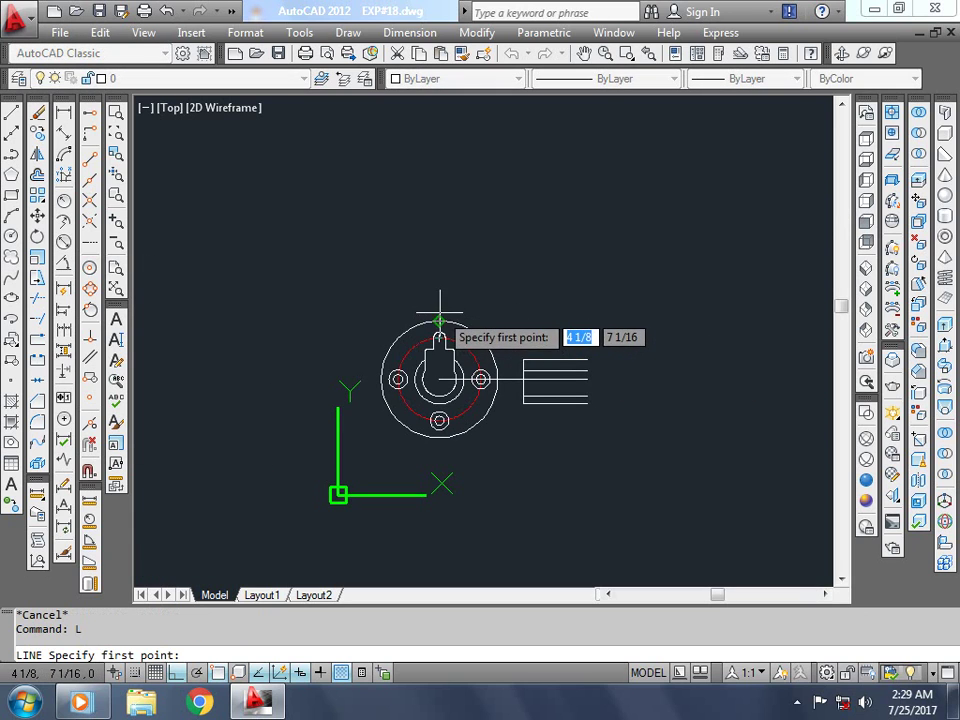
click(439, 320)
scroll(550, 340, up, 3)
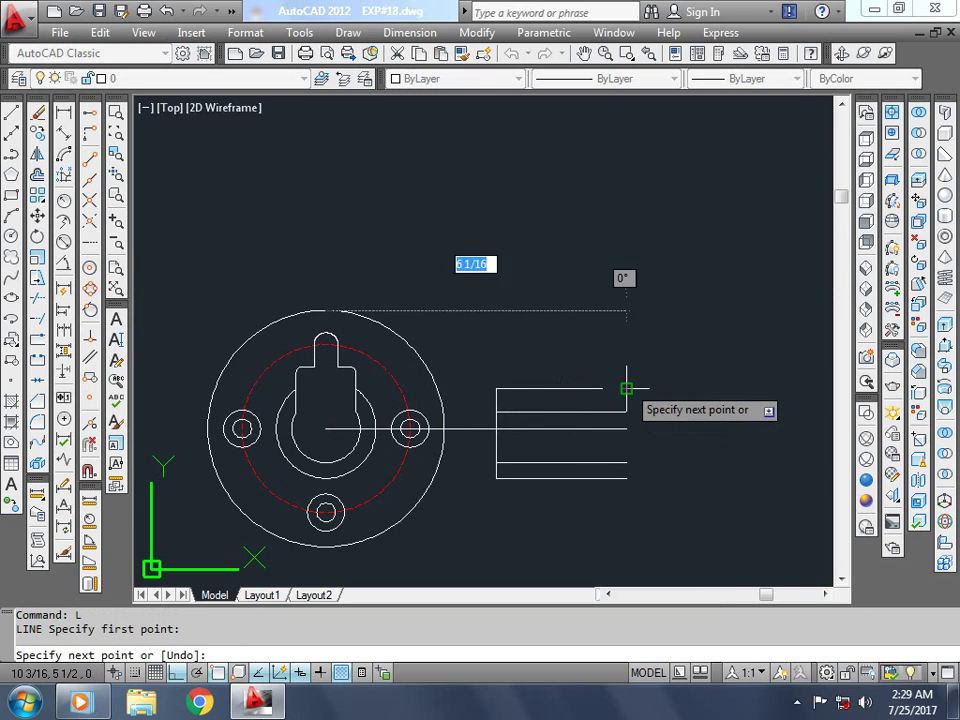
key(Escape)
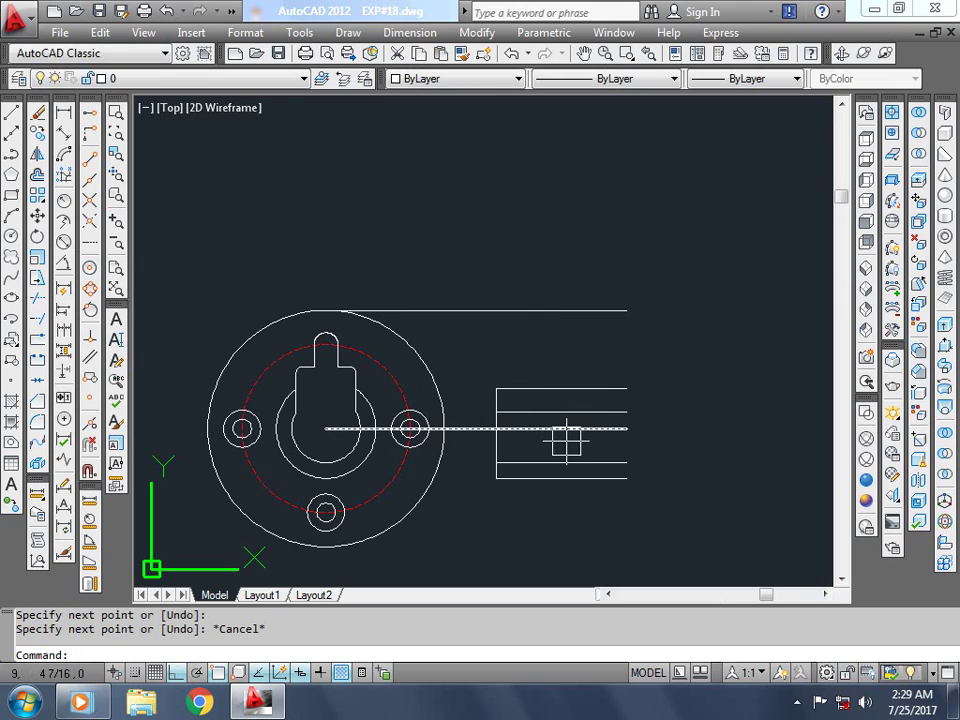
key(Return)
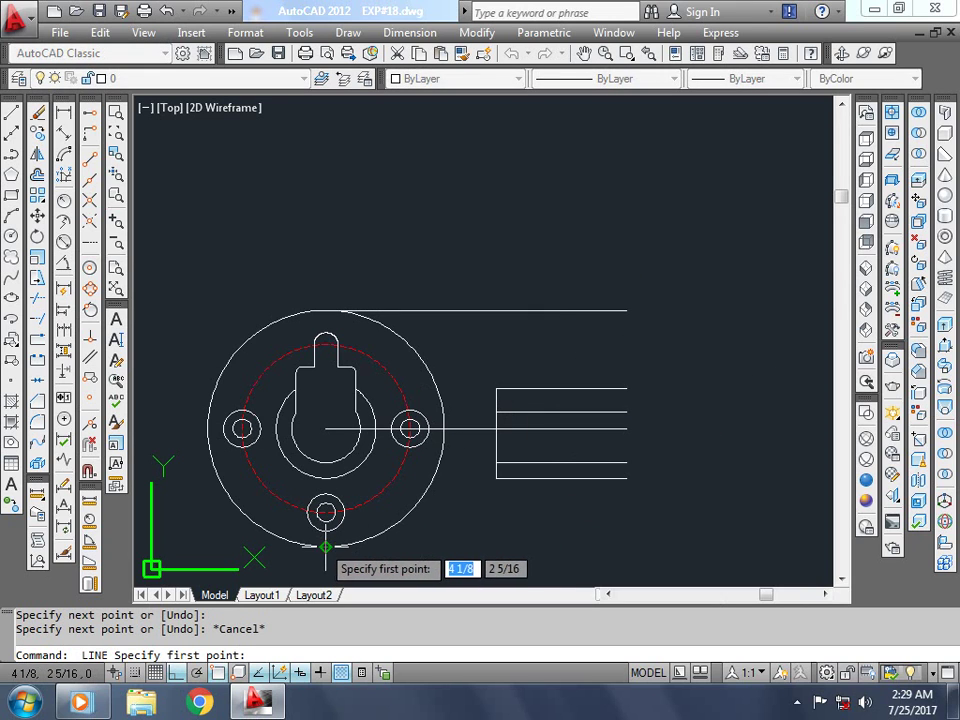
click(325, 547)
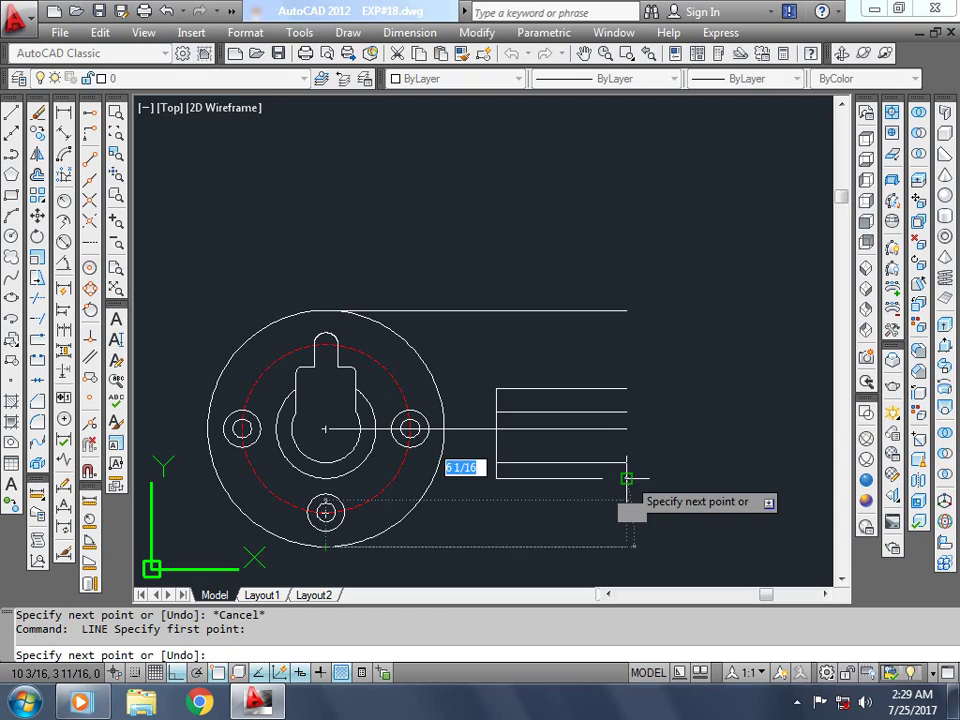
click(627, 512)
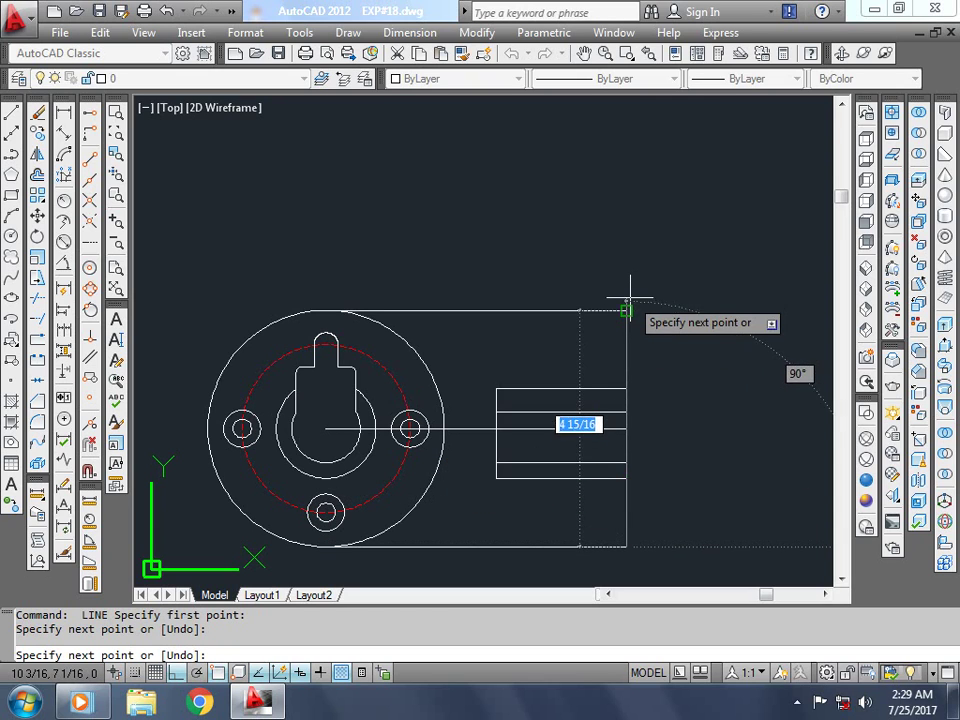
click(626, 309)
key(Escape)
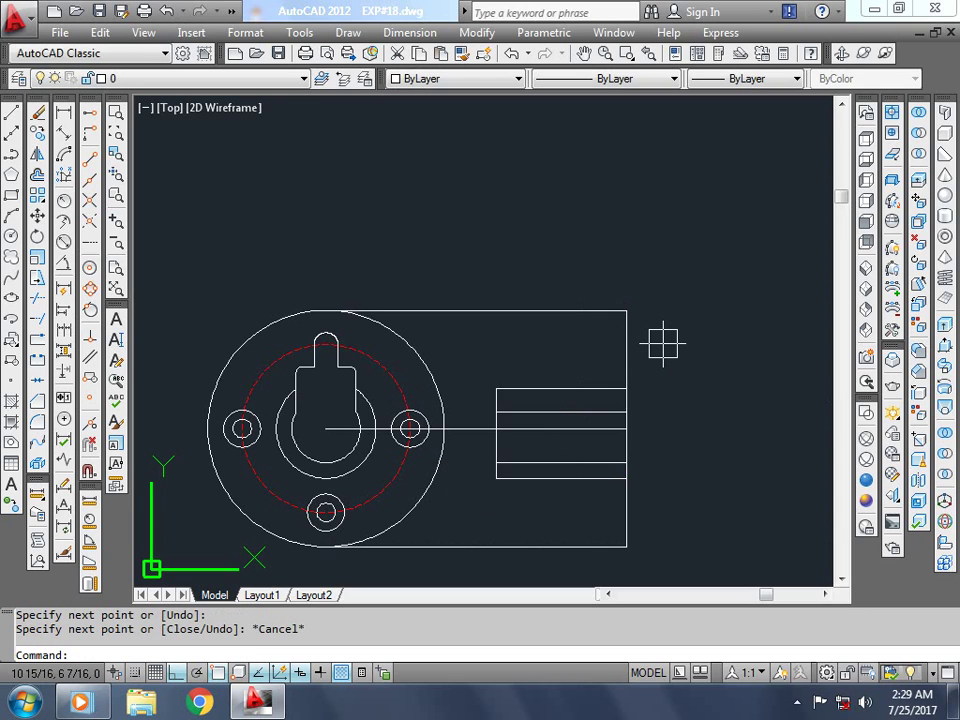
text(o)
key(Return)
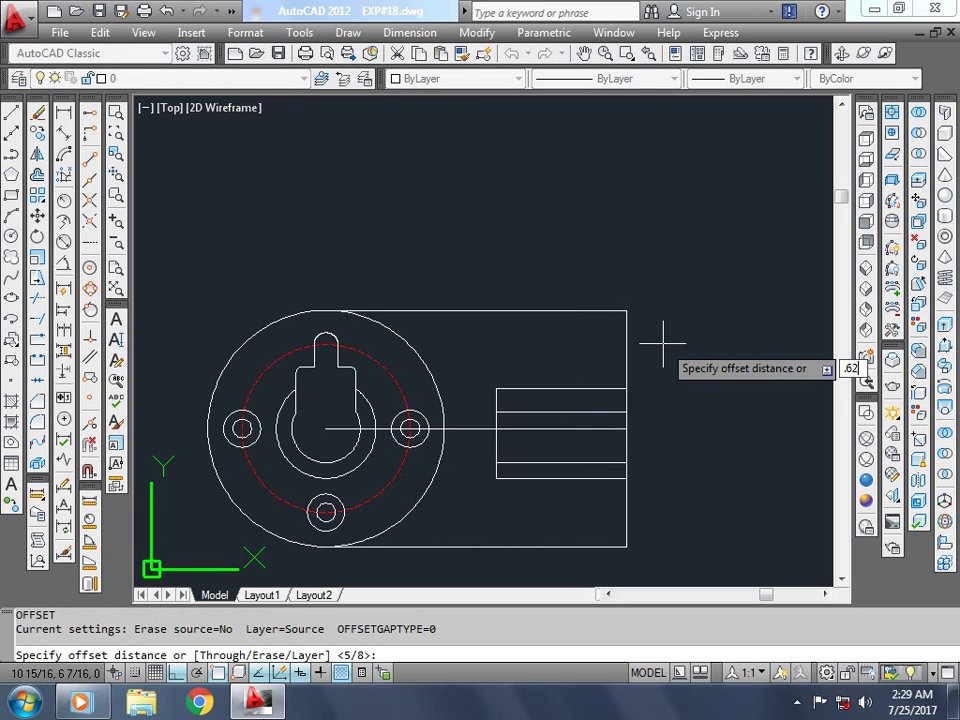
Step: Offset the side view's right edge 0.625 inward
text(5)
key(Return)
click(627, 345)
click(612, 347)
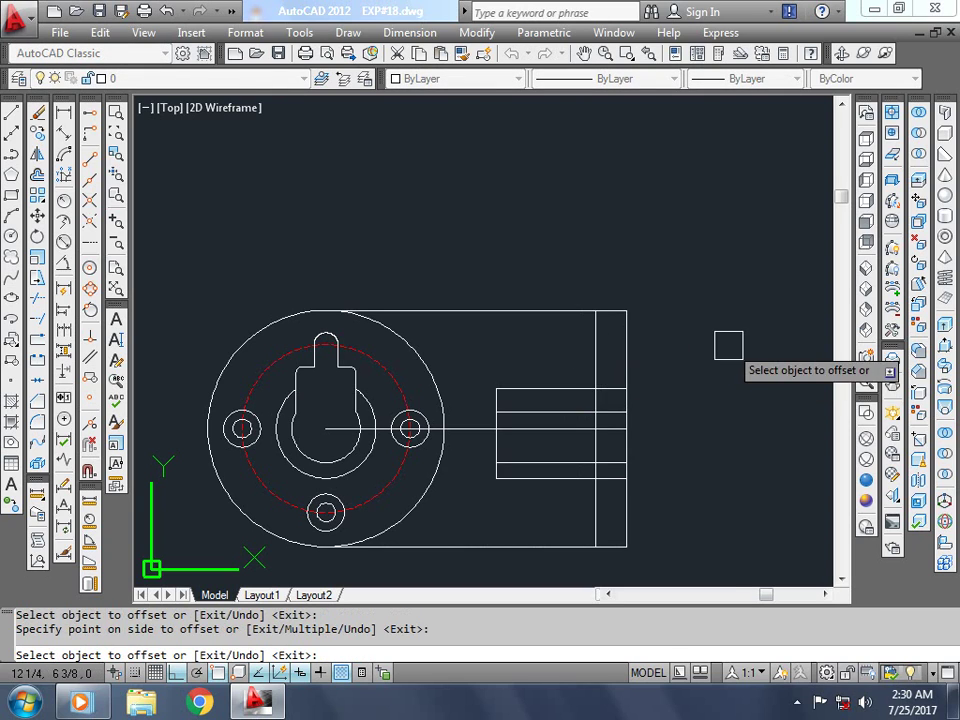
key(Escape)
key(Return)
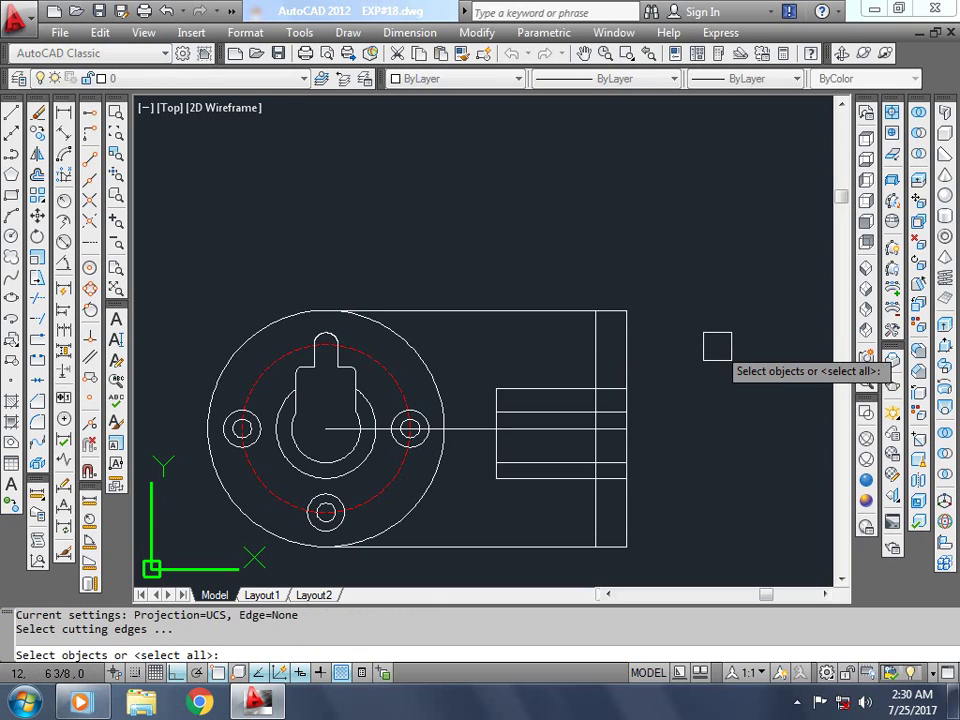
key(Return)
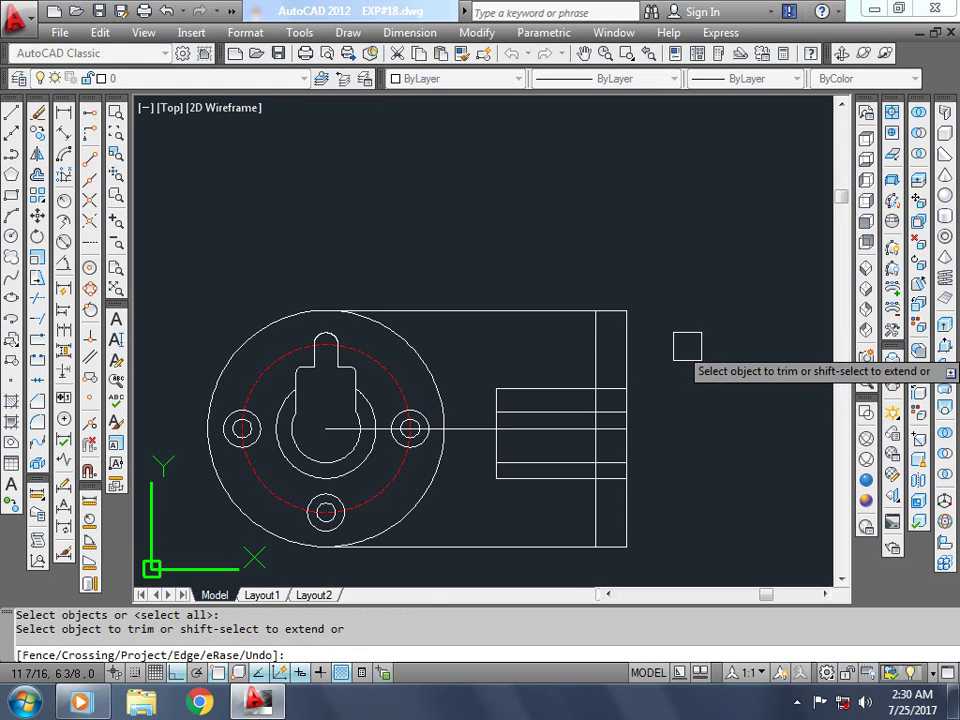
key(Escape)
Step: Draw a projection line from the keyhole's top across to the side view's right edge
text(l)
key(Return)
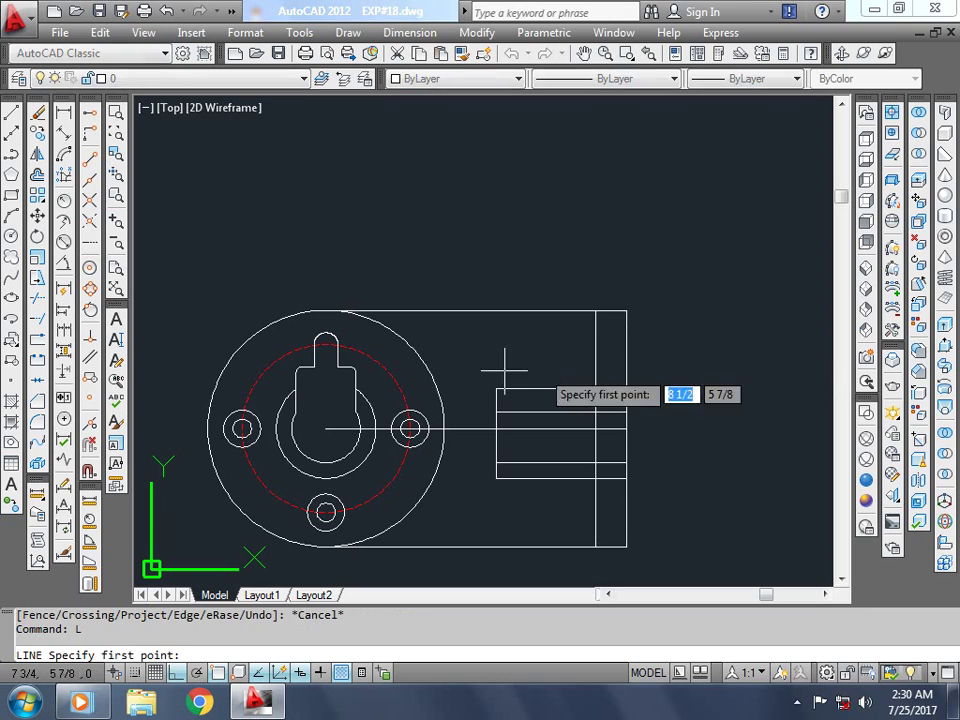
click(325, 345)
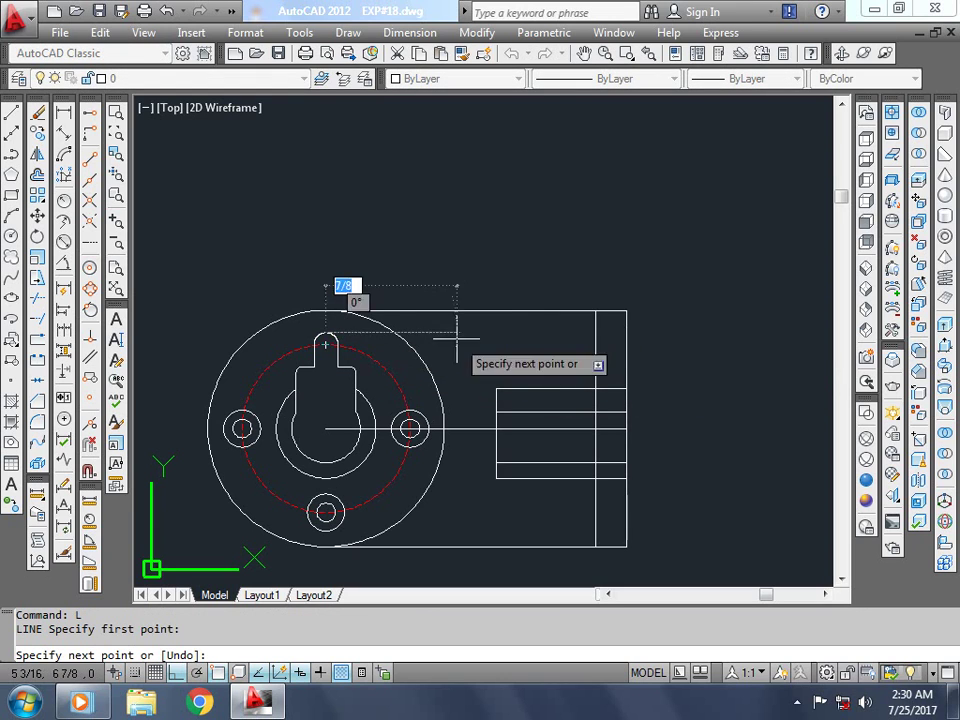
click(622, 333)
key(Escape)
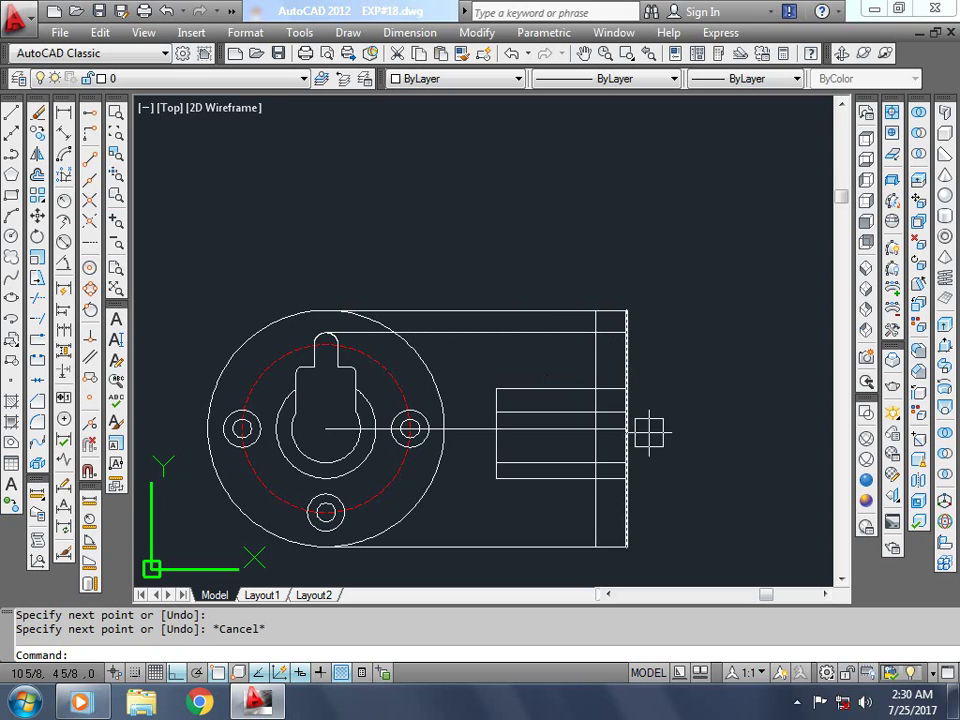
key(Return)
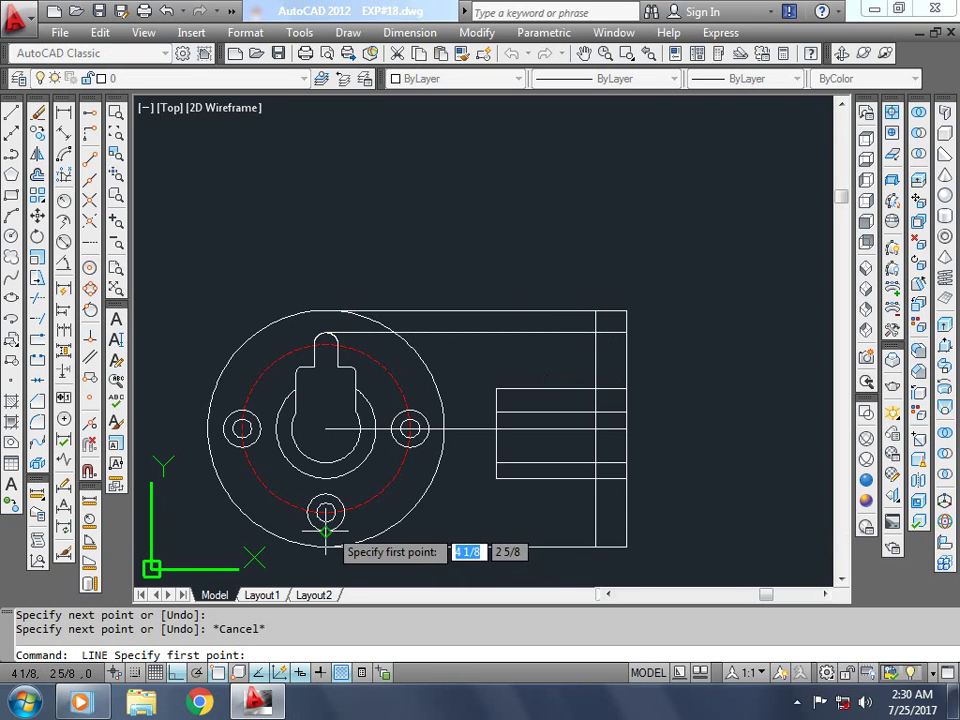
Step: Draw a projection line from the bottom bolt hole across the side view
click(325, 515)
scroll(620, 510, up, 2)
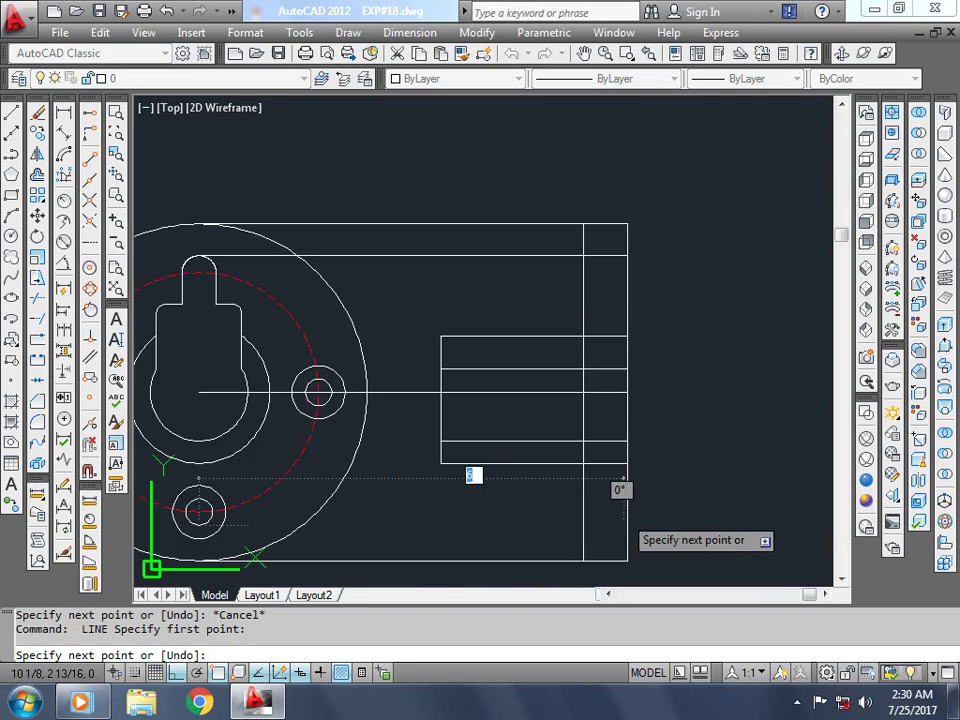
click(664, 514)
key(Return)
key(Return)
scroll(290, 535, up, 3)
scroll(270, 475, down, 6)
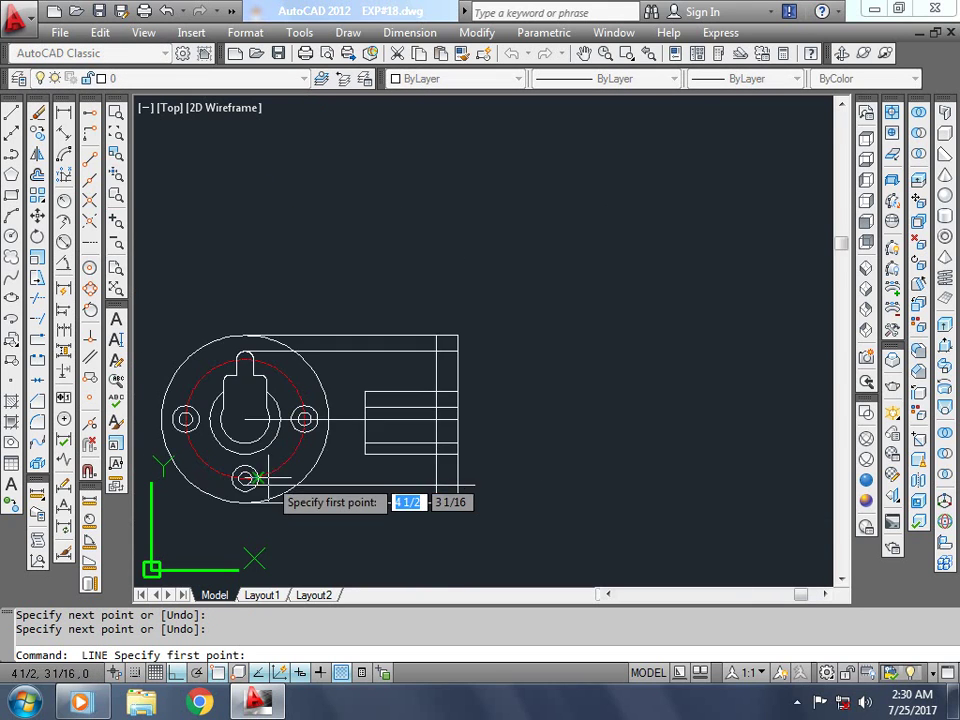
scroll(220, 465, up, 4)
Step: Add three more projection lines from the bottom hole's top and lower edges past the side view
click(222, 467)
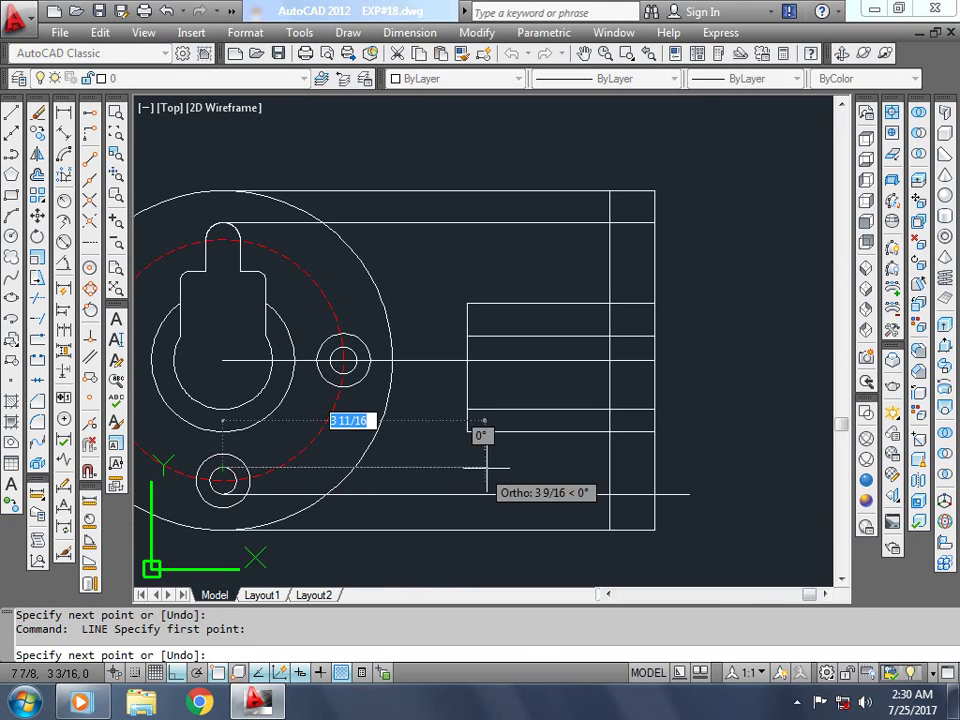
click(695, 460)
key(Return)
key(Return)
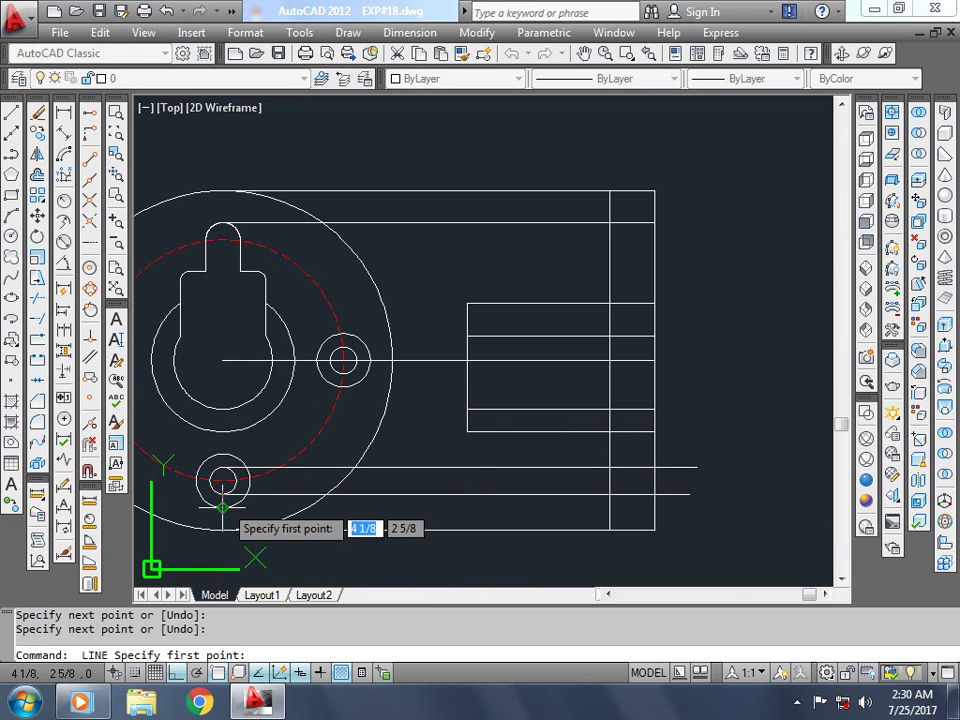
click(222, 506)
click(708, 507)
key(Return)
key(Return)
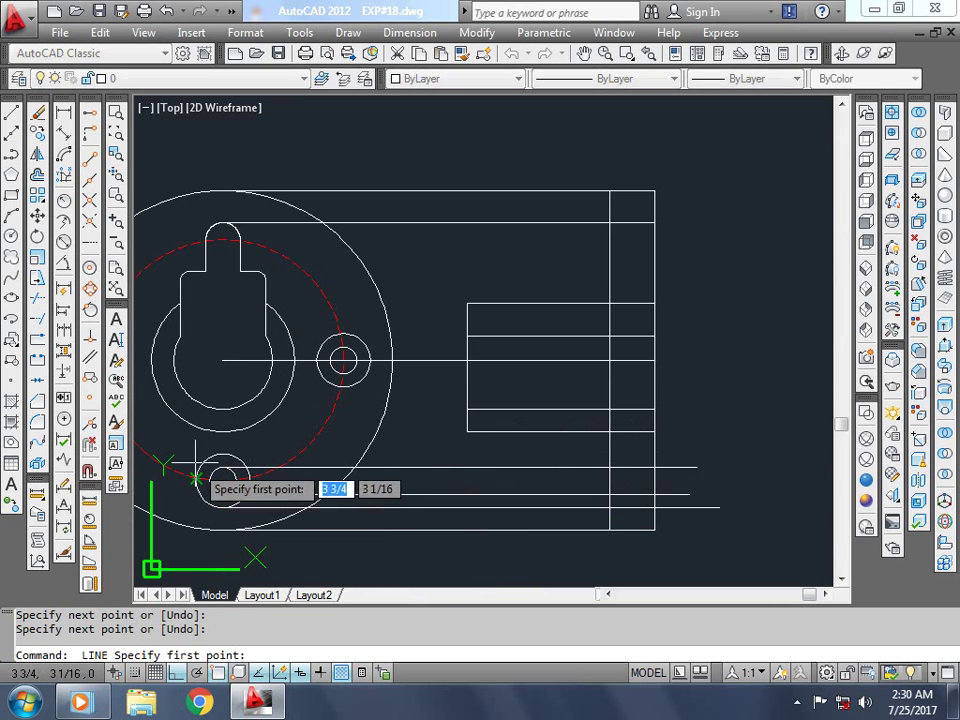
click(222, 467)
click(719, 455)
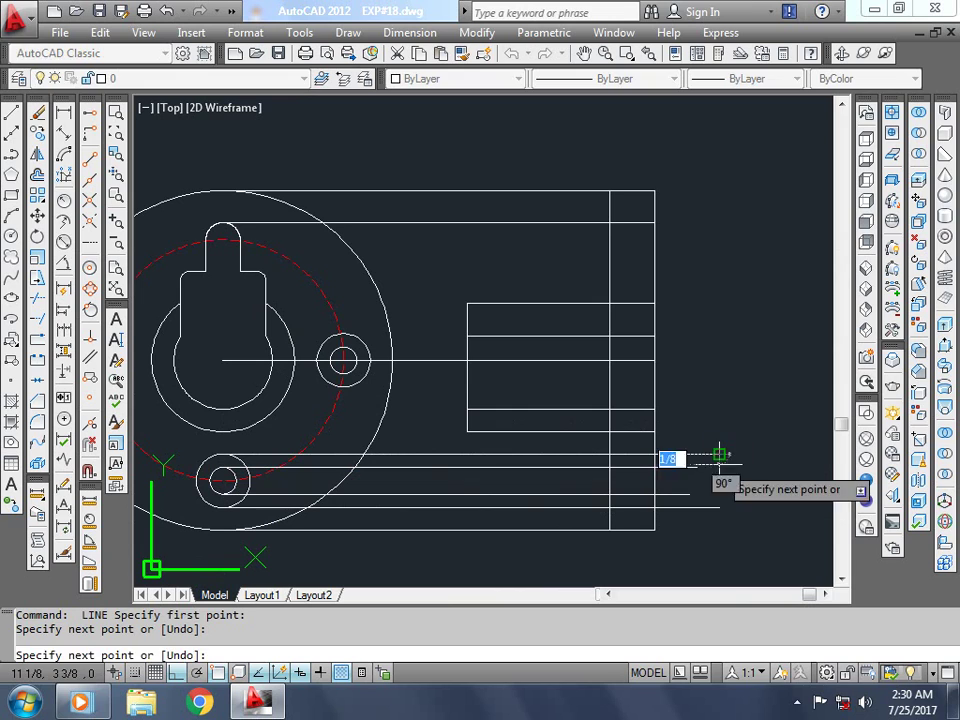
key(Return)
Step: Trim the bolt-hole projection lines with two crossing windows at the side view
key(Return)
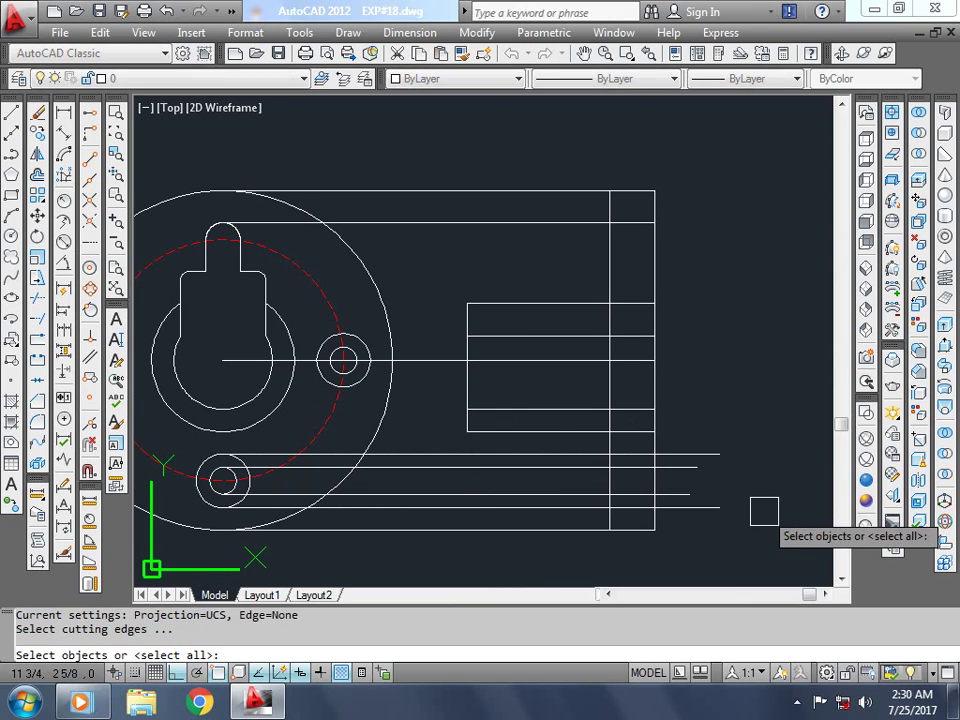
key(Return)
click(585, 569)
click(518, 456)
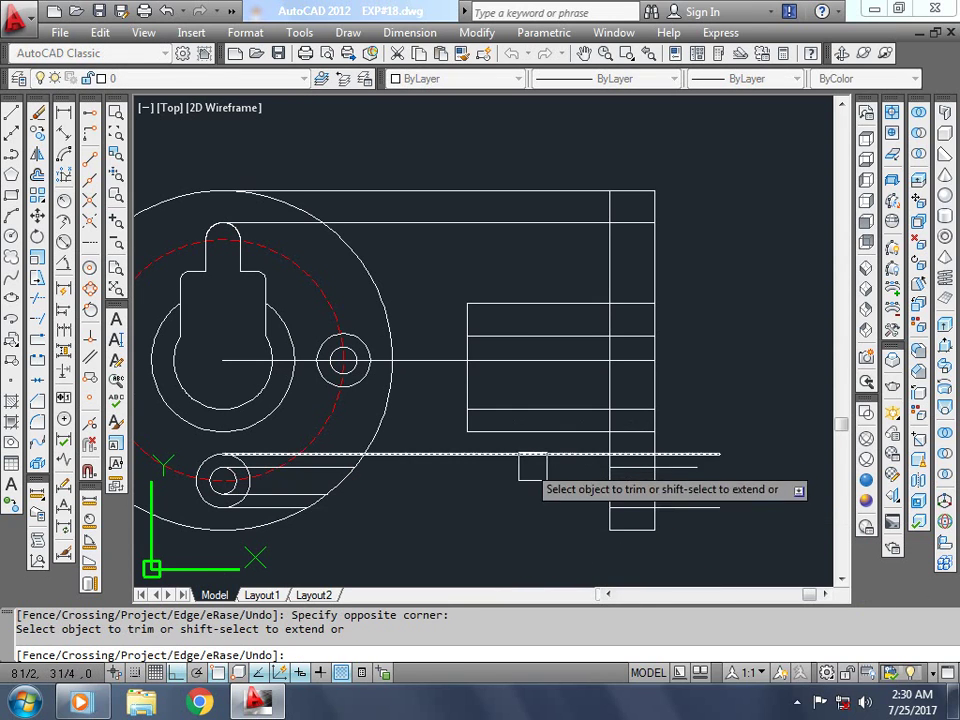
click(776, 545)
click(692, 428)
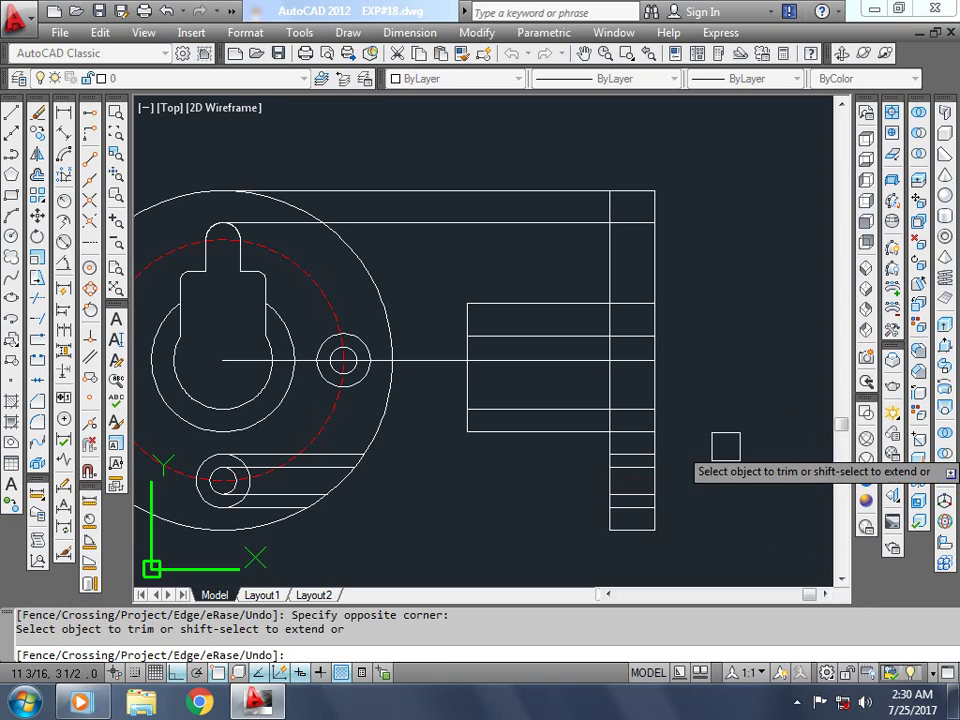
key(Escape)
scroll(193, 516, up, 5)
Step: Delete the leftover construction lines around the bottom bolt hole
click(352, 490)
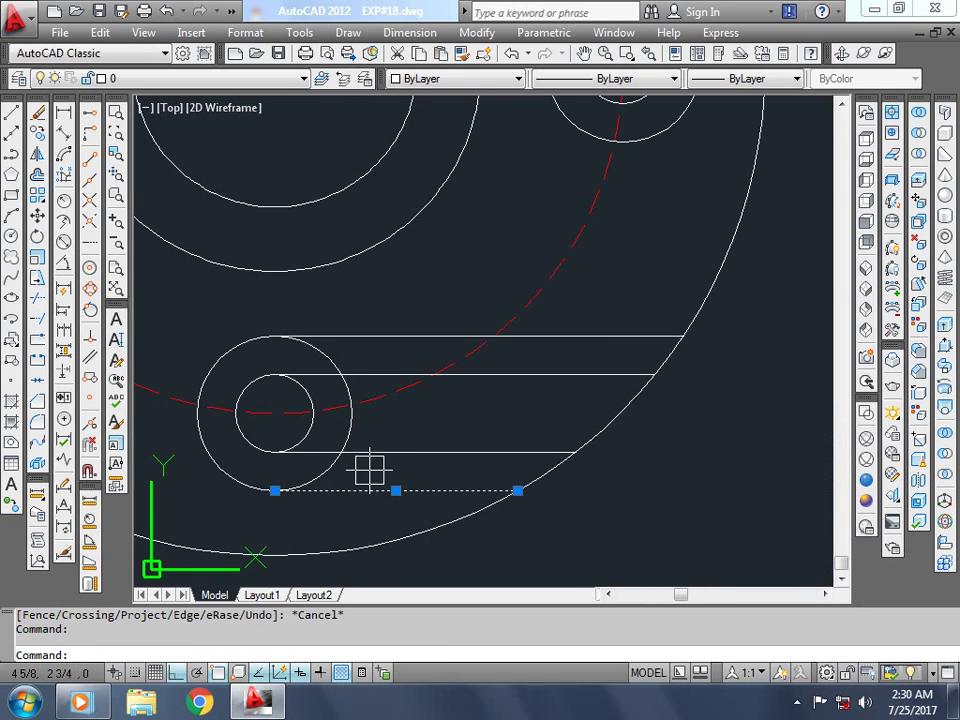
click(531, 389)
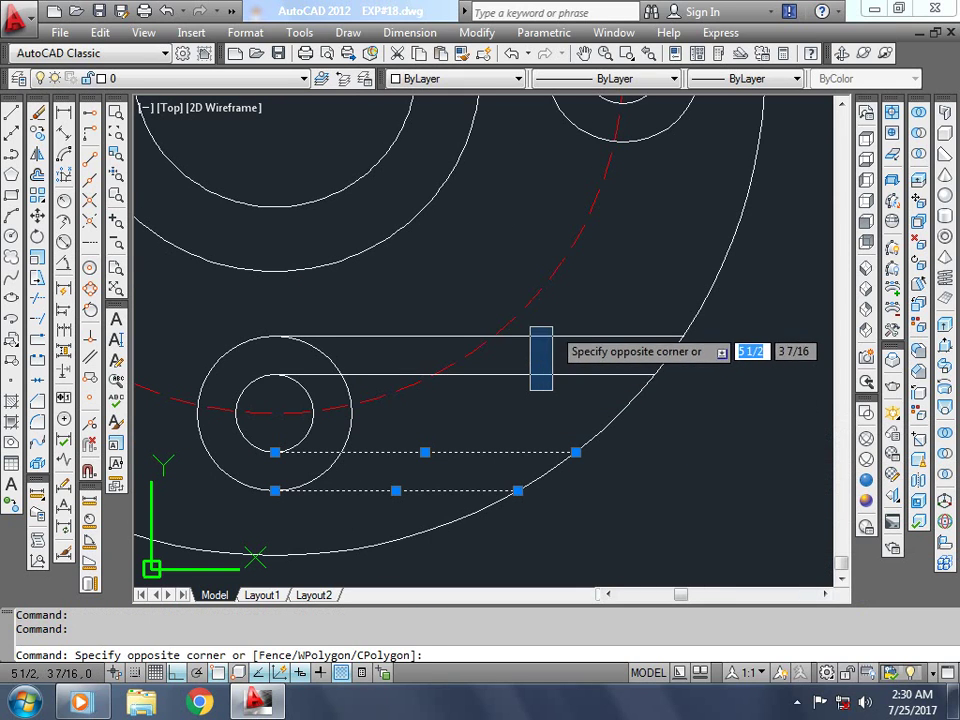
click(560, 357)
click(546, 375)
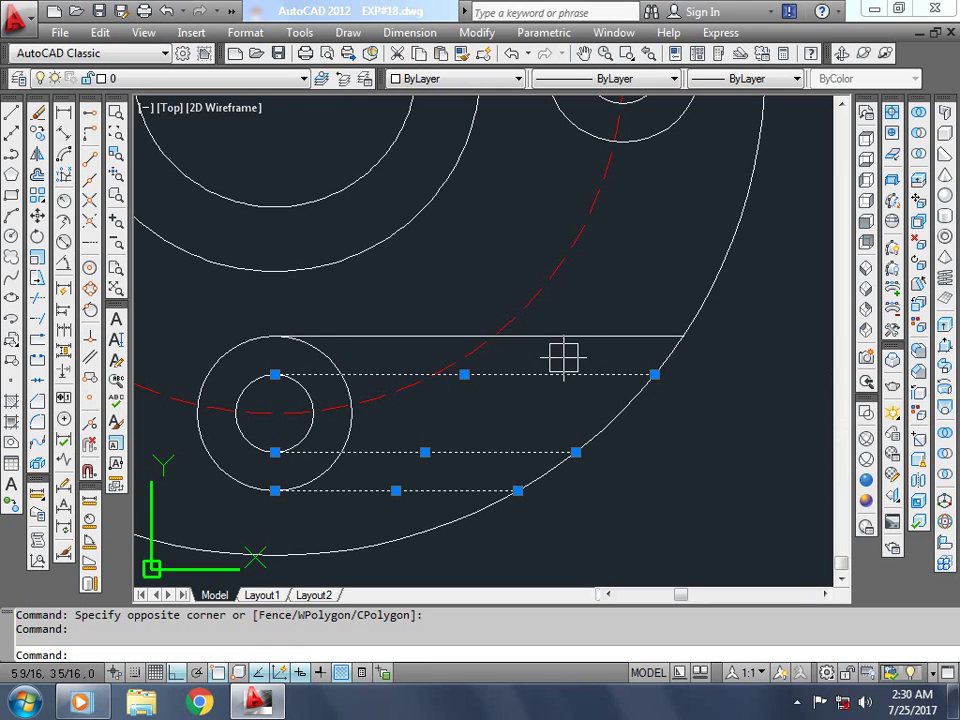
click(556, 337)
key(Delete)
scroll(482, 461, down, 5)
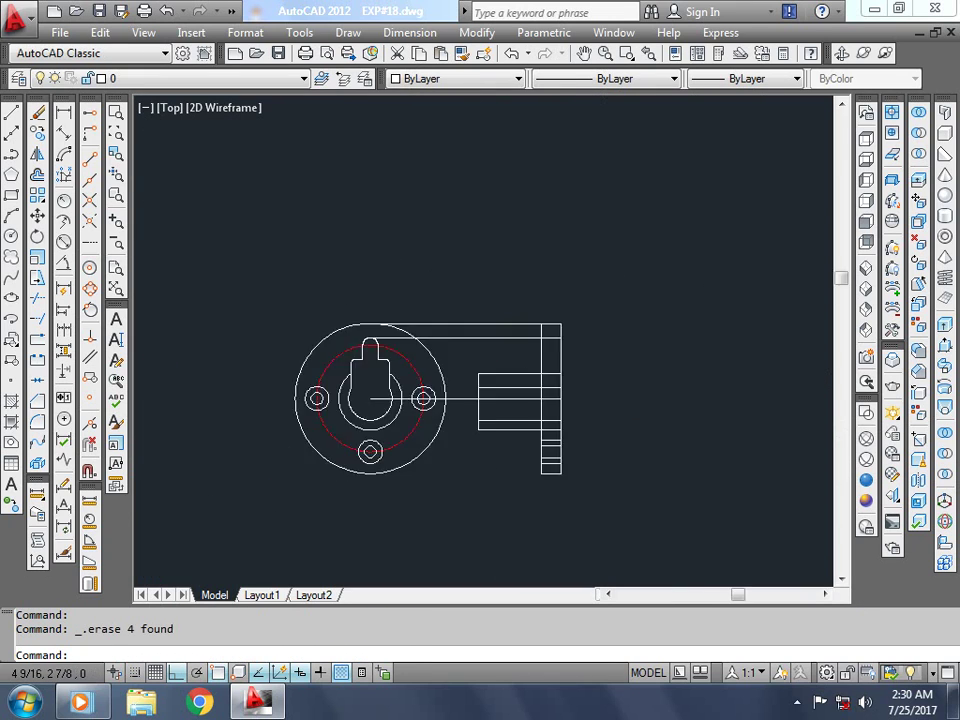
scroll(450, 405, down, 2)
scroll(597, 241, up, 5)
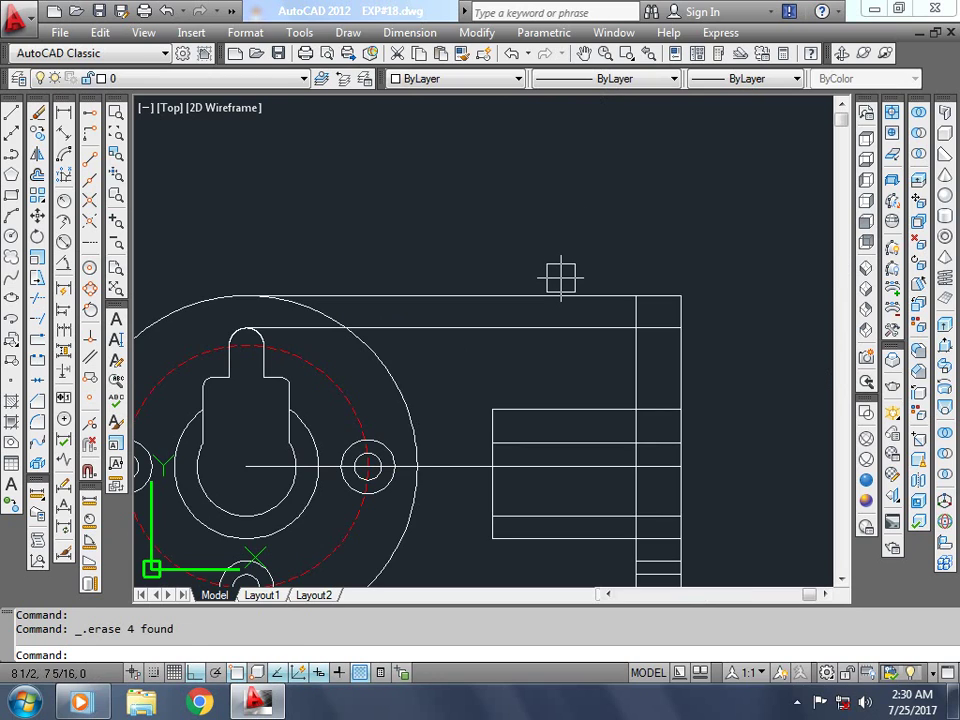
text(TR)
Step: Trim the top line, then select the short keyhole line and the old horizontal centreline
key(Return)
key(Escape)
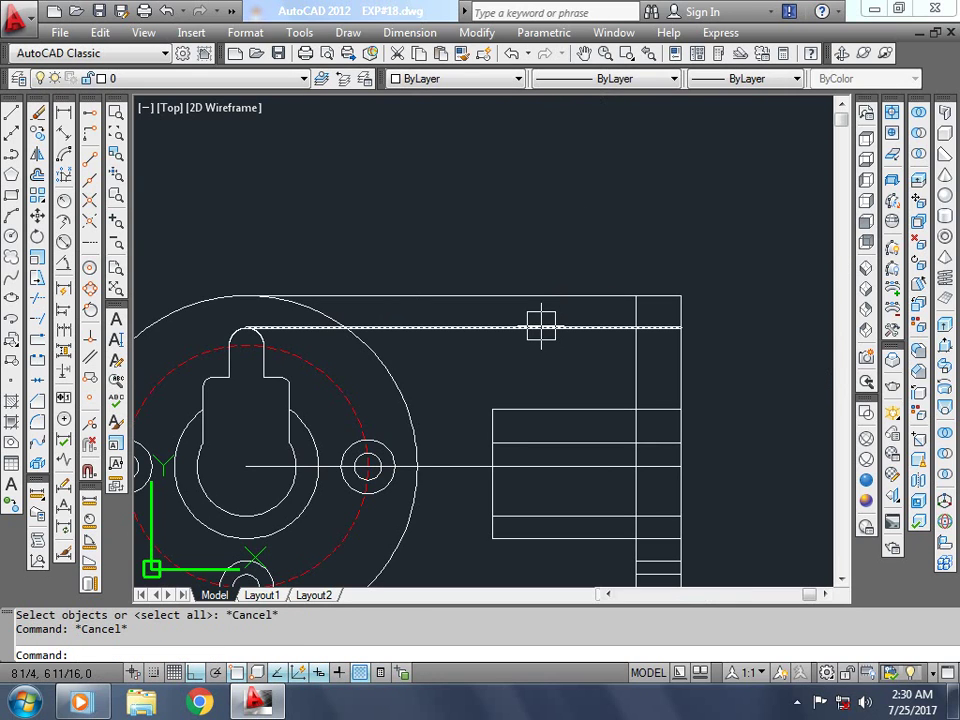
text(TR)
key(Return)
key(Return)
click(536, 354)
click(506, 298)
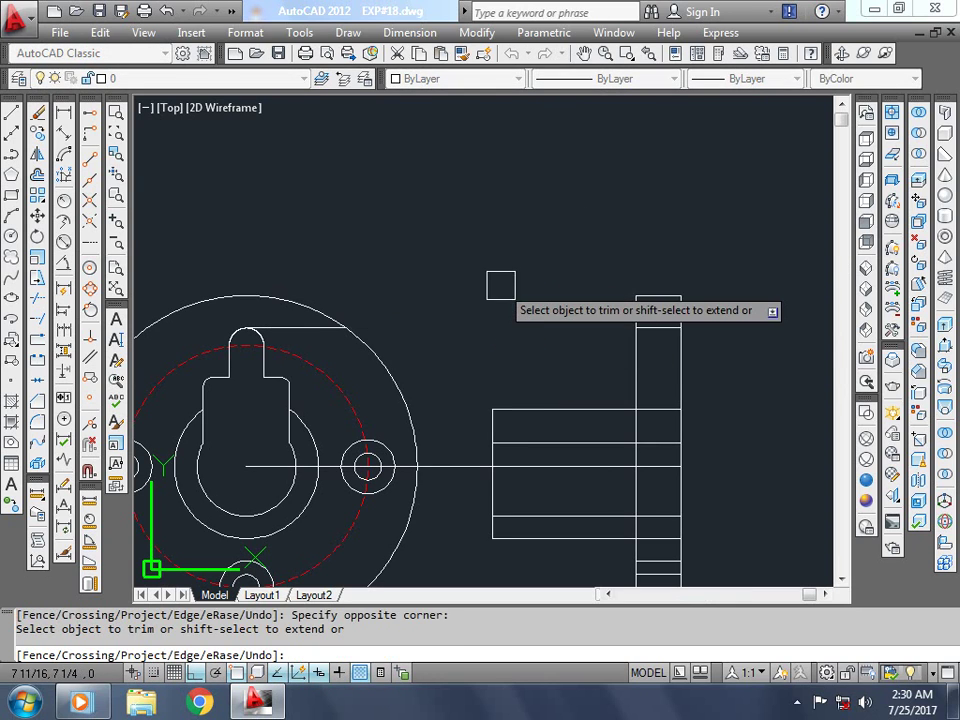
key(Escape)
click(330, 327)
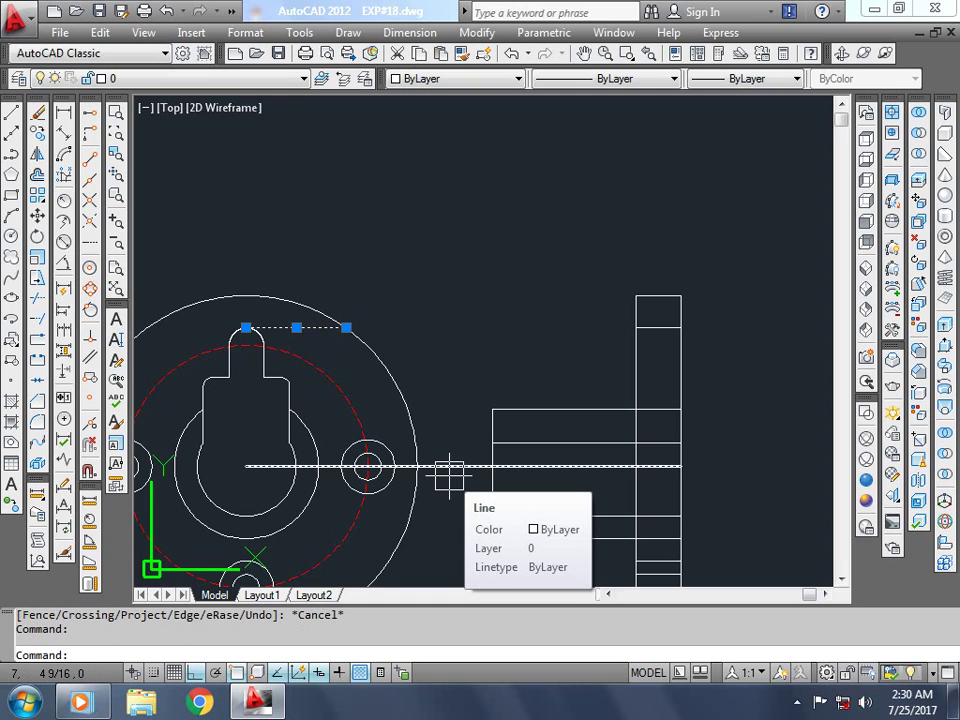
click(449, 476)
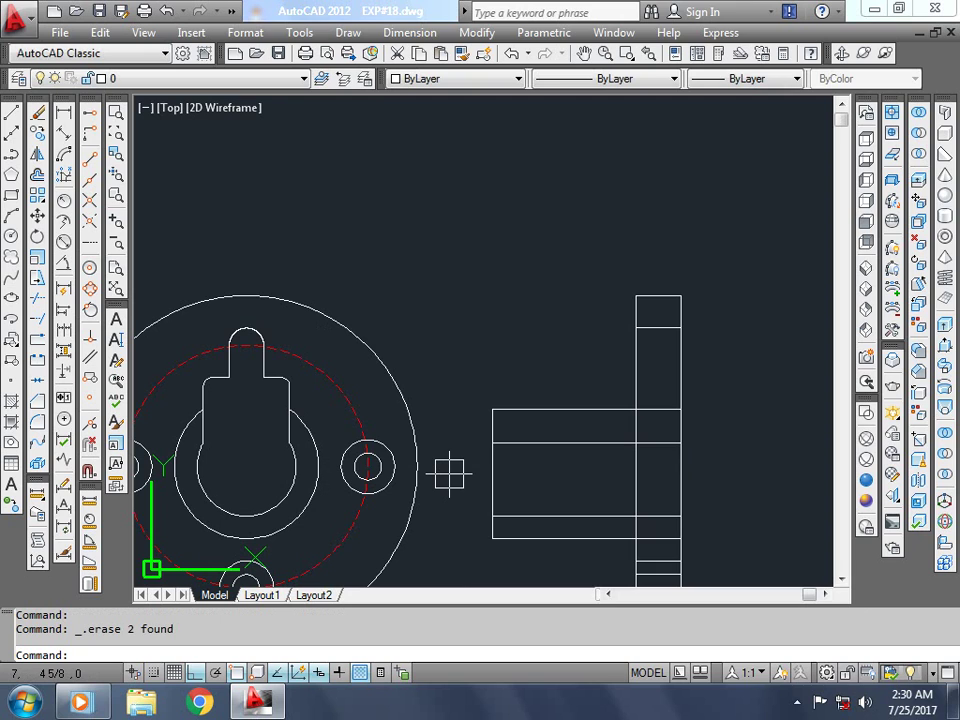
text(L)
Step: Draw a horizontal line across the side view and make it CENTER2 linetype in Yellow
key(Return)
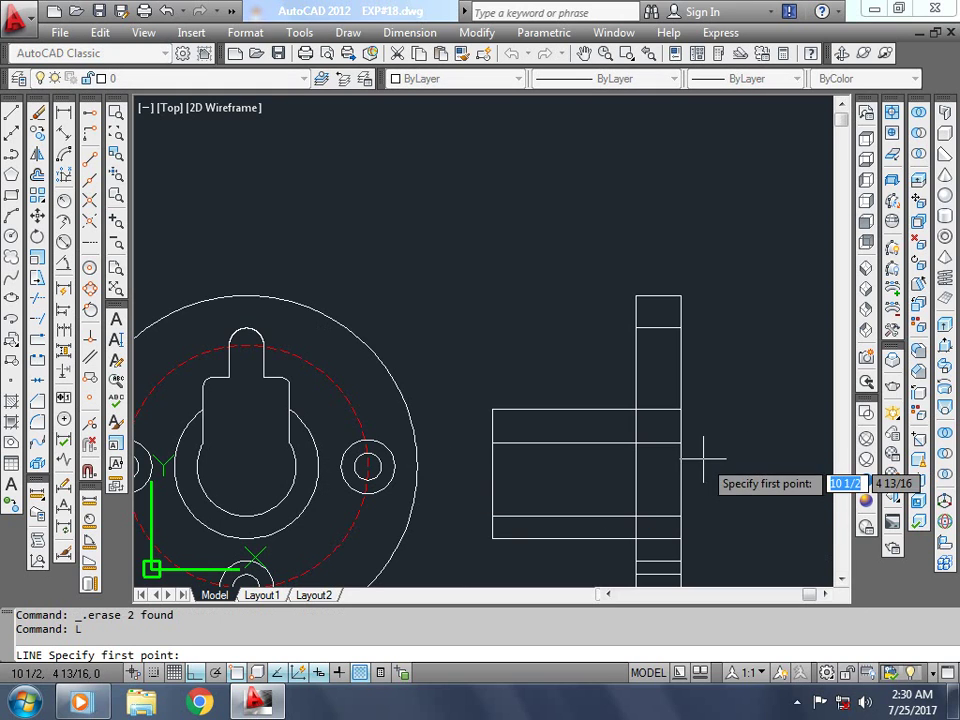
click(679, 467)
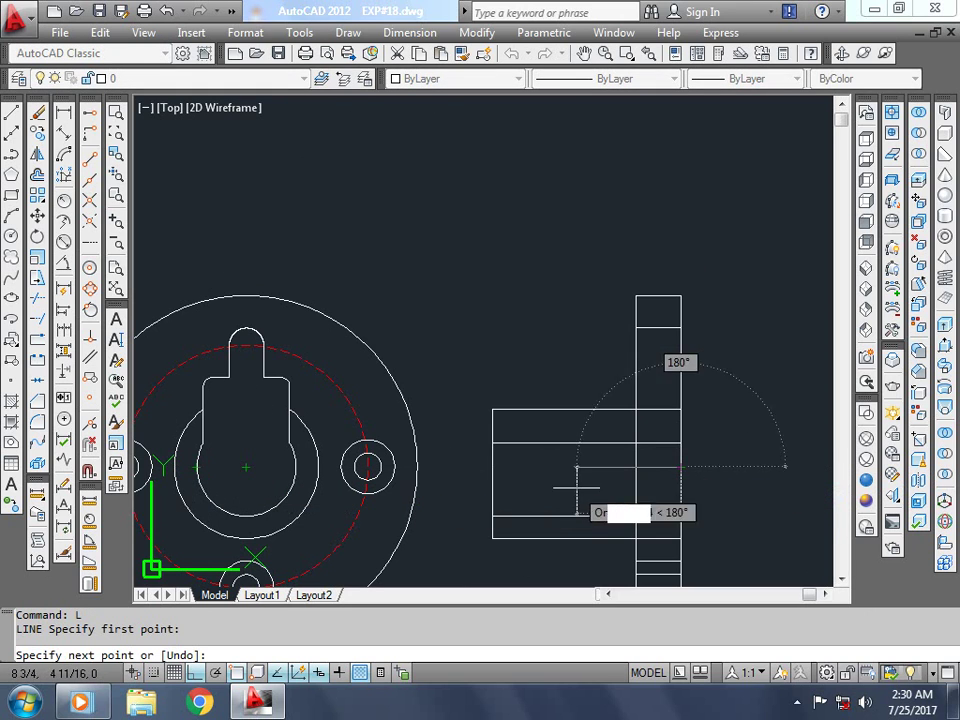
click(490, 467)
key(Escape)
click(555, 468)
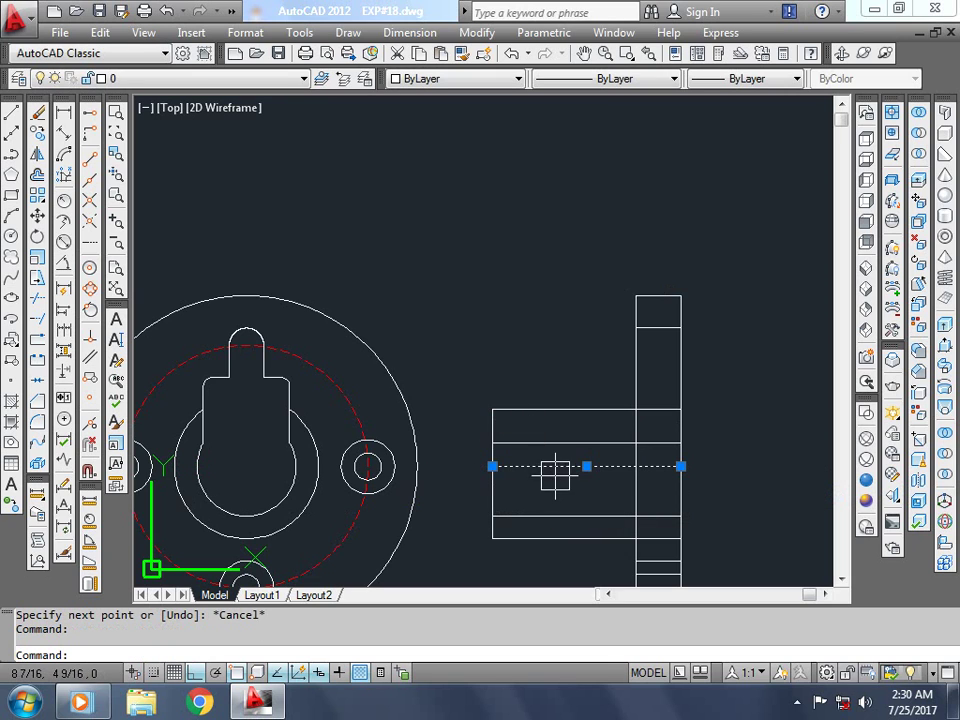
click(616, 82)
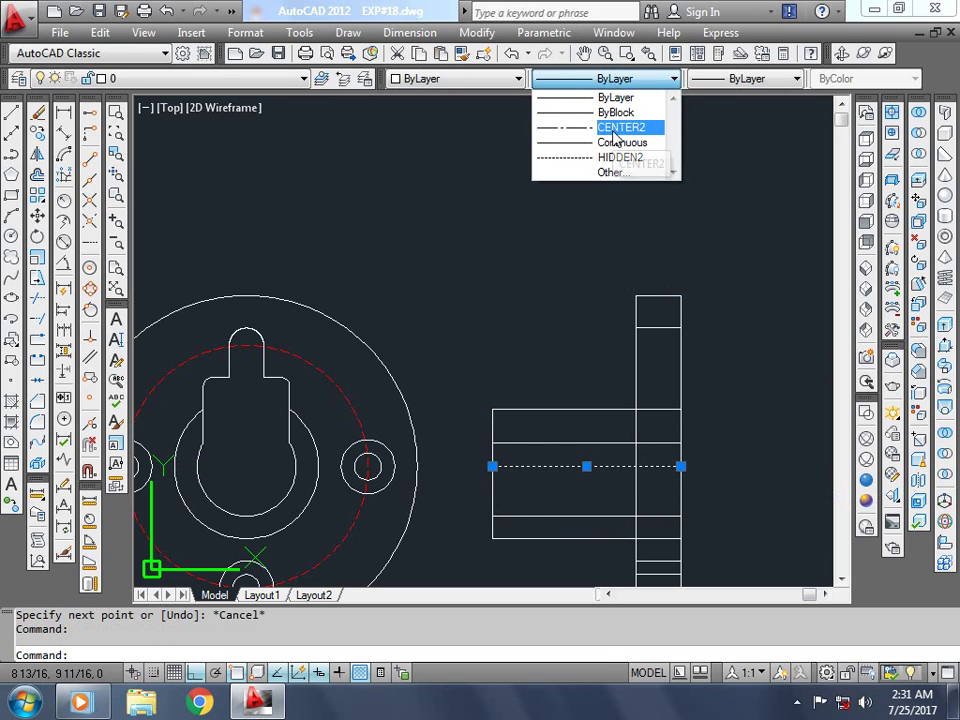
click(620, 128)
click(464, 80)
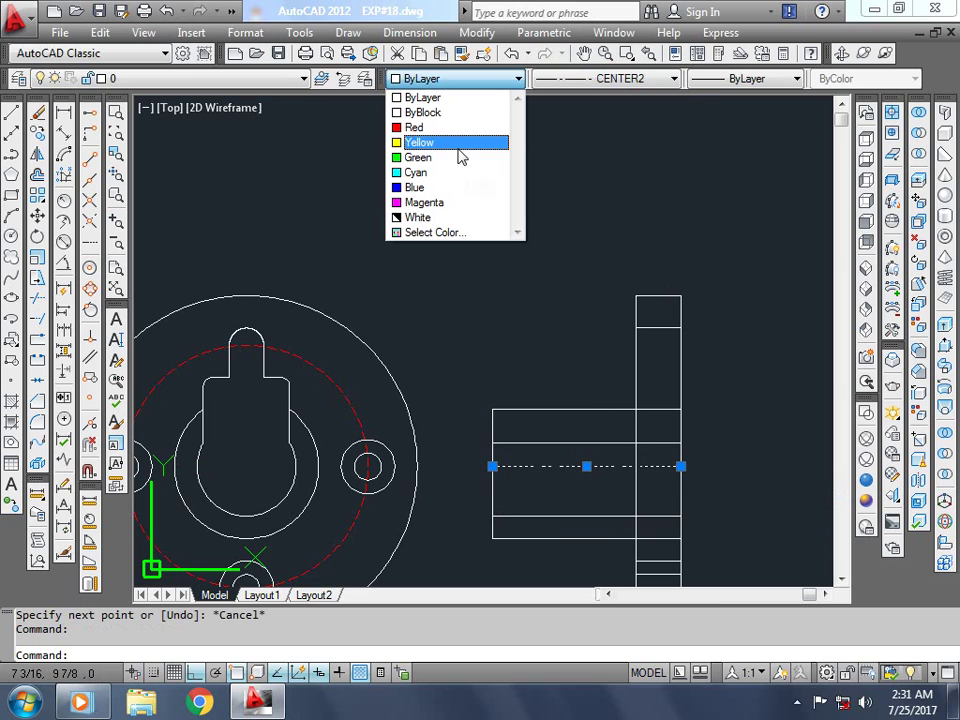
click(458, 146)
key(Escape)
Step: Start trimming with all objects as cutting edges
scroll(551, 262, down, 3)
scroll(546, 294, up, 3)
text(tr)
key(Return)
key(Return)
scroll(643, 360, up, 3)
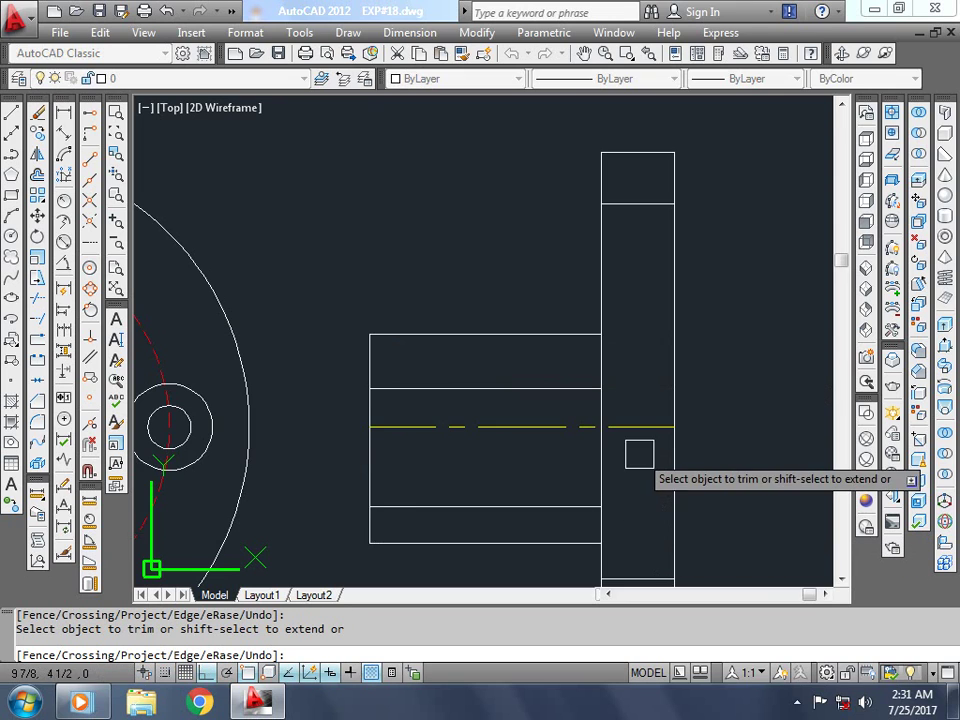
Step: Trim off the rectangle's right edge segment in the side view
scroll(641, 460, down, 7)
scroll(660, 500, up, 2)
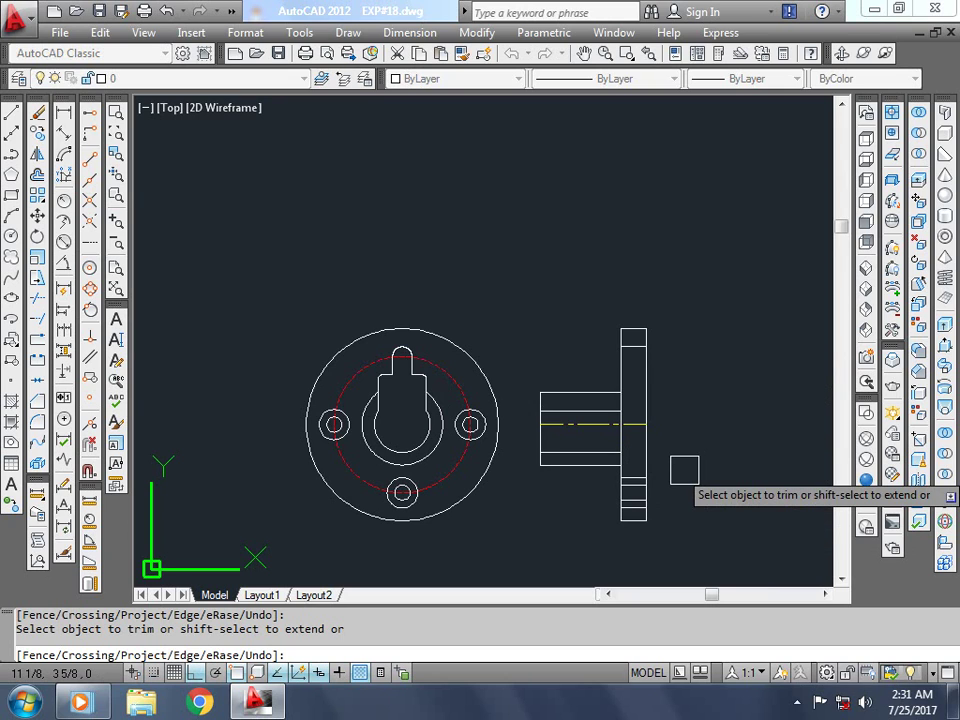
scroll(621, 437, up, 4)
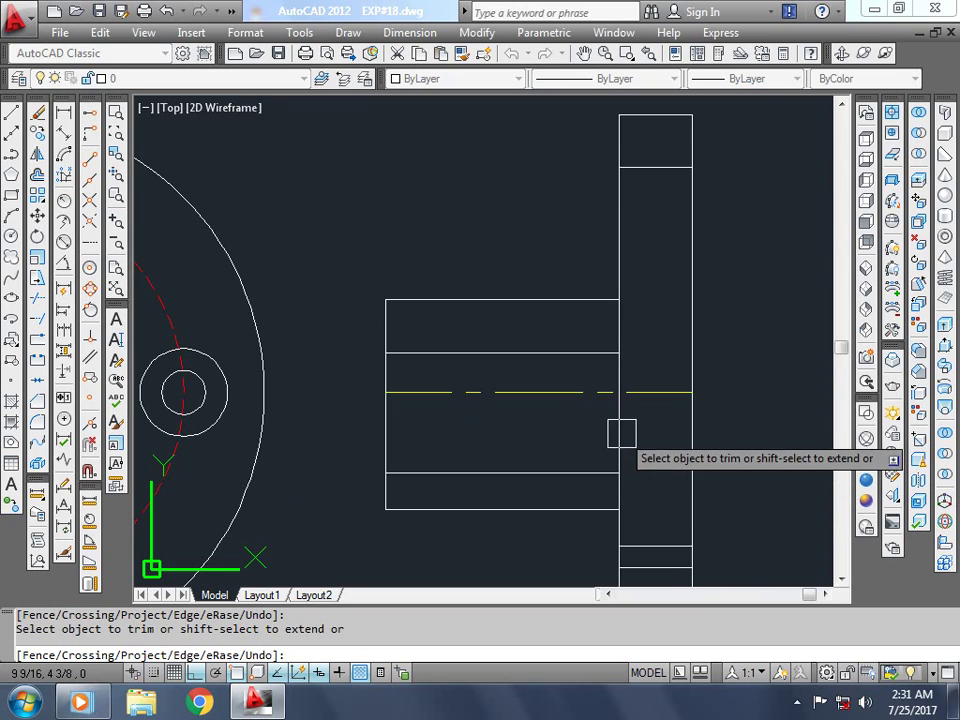
scroll(624, 369, down, 2)
scroll(647, 369, down, 3)
scroll(647, 369, up, 2)
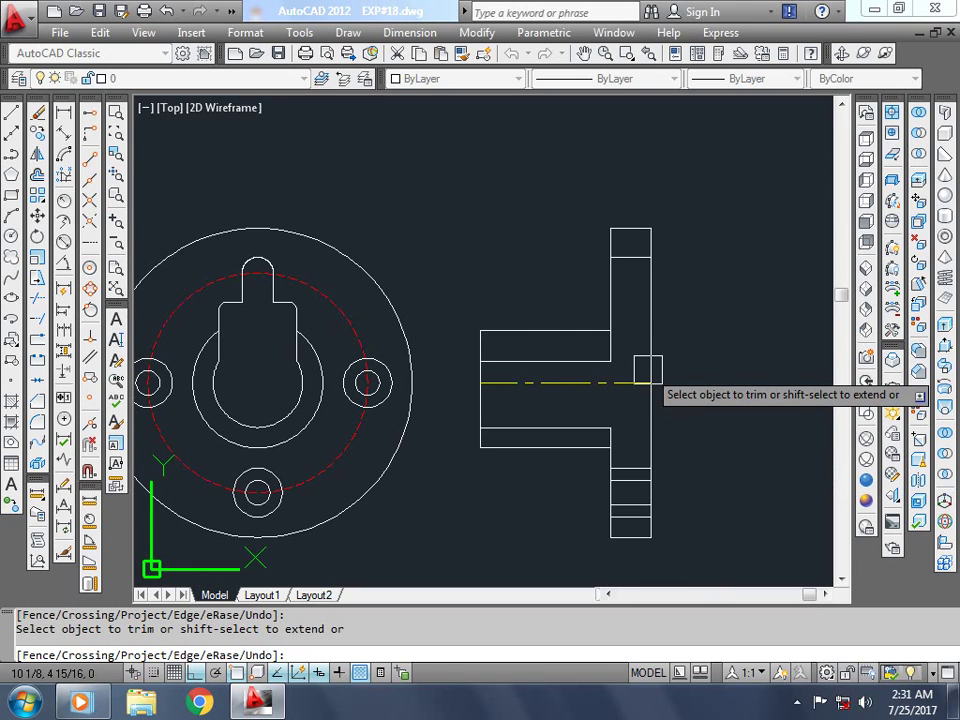
scroll(625, 346, up, 4)
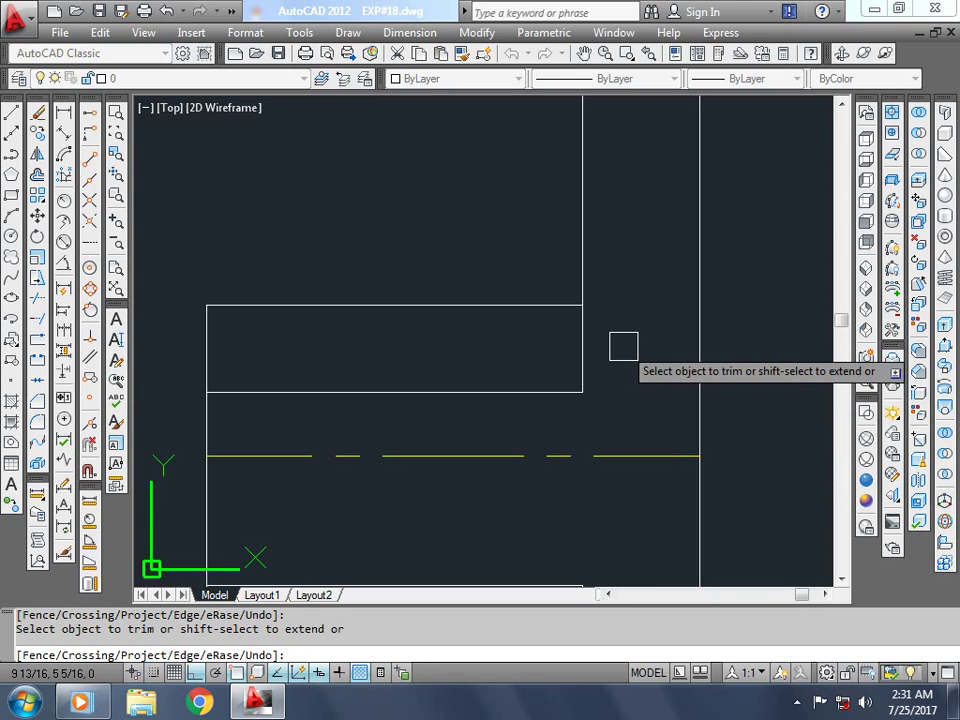
click(586, 358)
key(Escape)
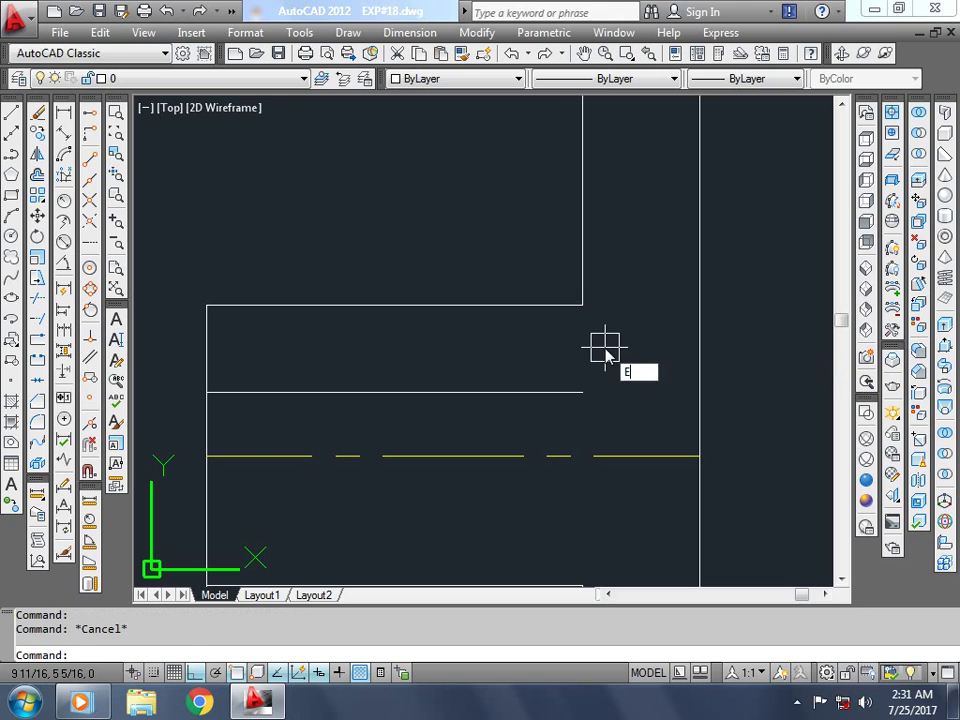
Step: Attempt to extend the side-view lines to all boundaries, then cancel
text(x)
key(Return)
key(Return)
click(578, 381)
click(571, 390)
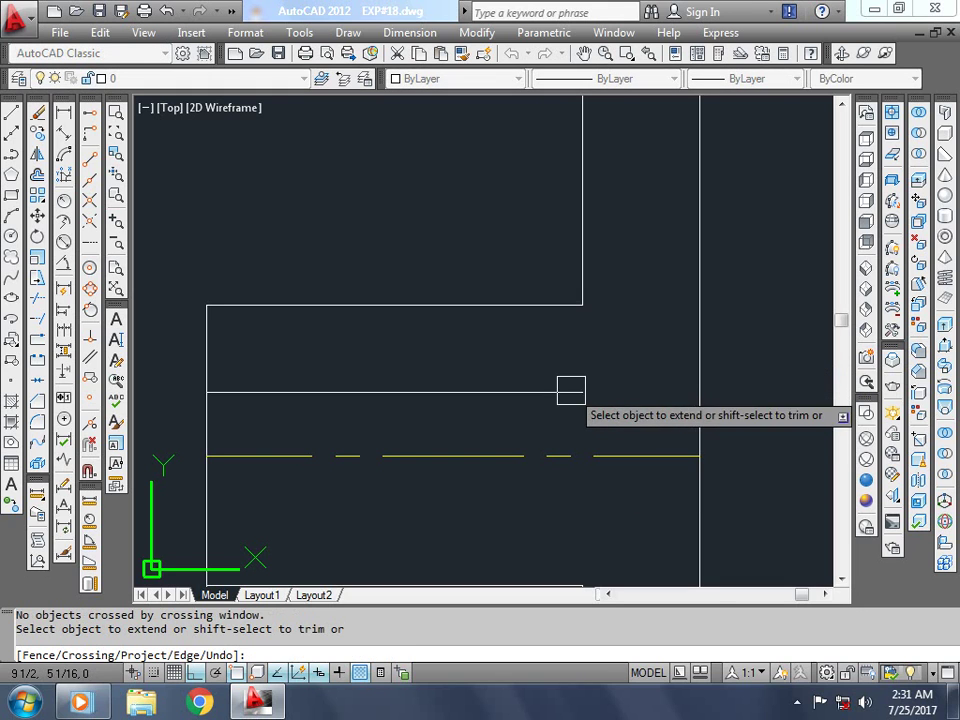
scroll(590, 378, down, 5)
scroll(620, 390, up, 3)
right_click(653, 406)
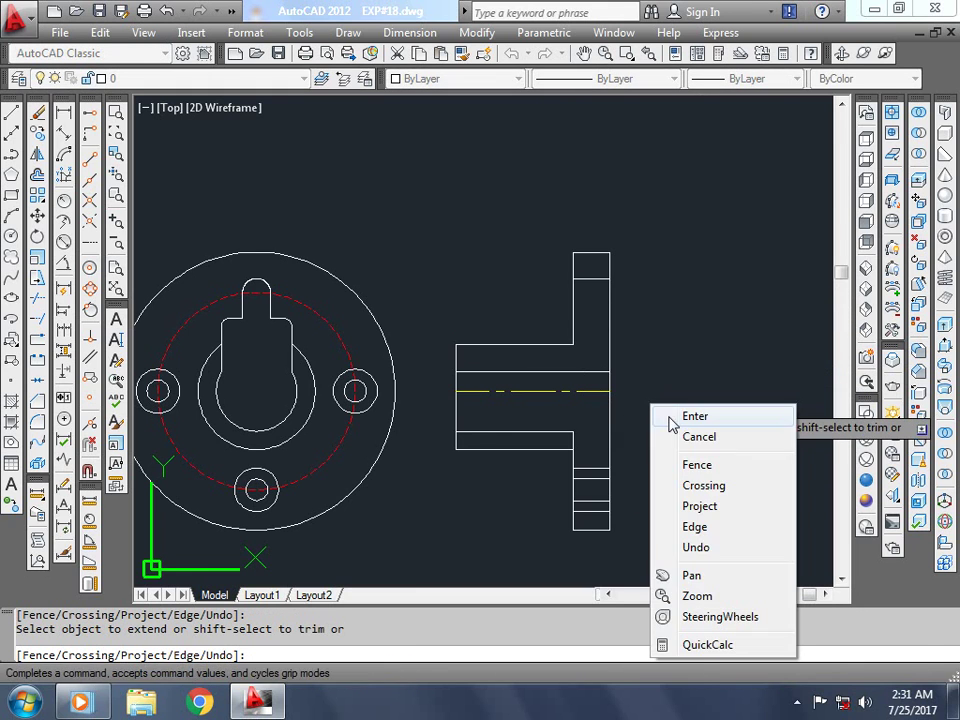
click(672, 424)
key(Return)
key(Return)
scroll(545, 421, up, 3)
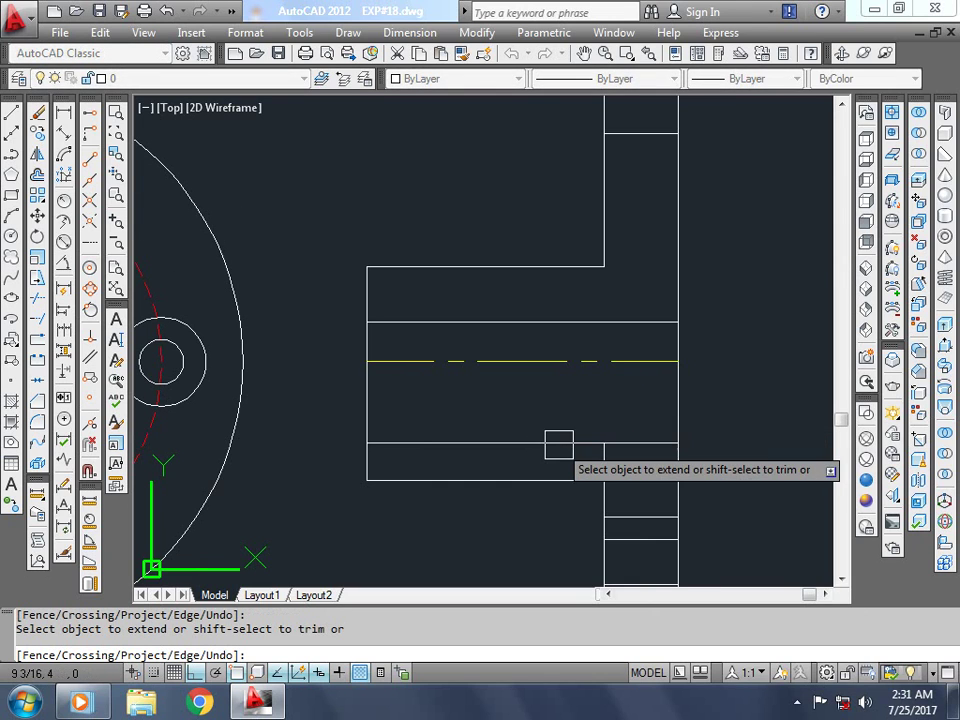
key(Escape)
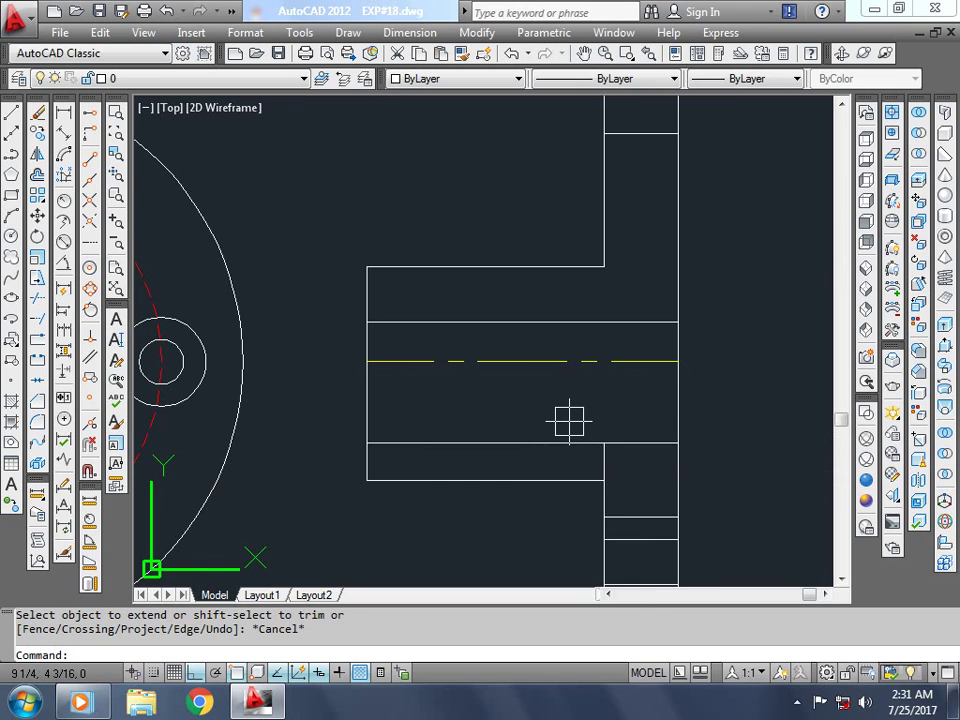
Step: Start a trim with all objects as cutting edges, then cancel it
text(TR)
key(Return)
key(Return)
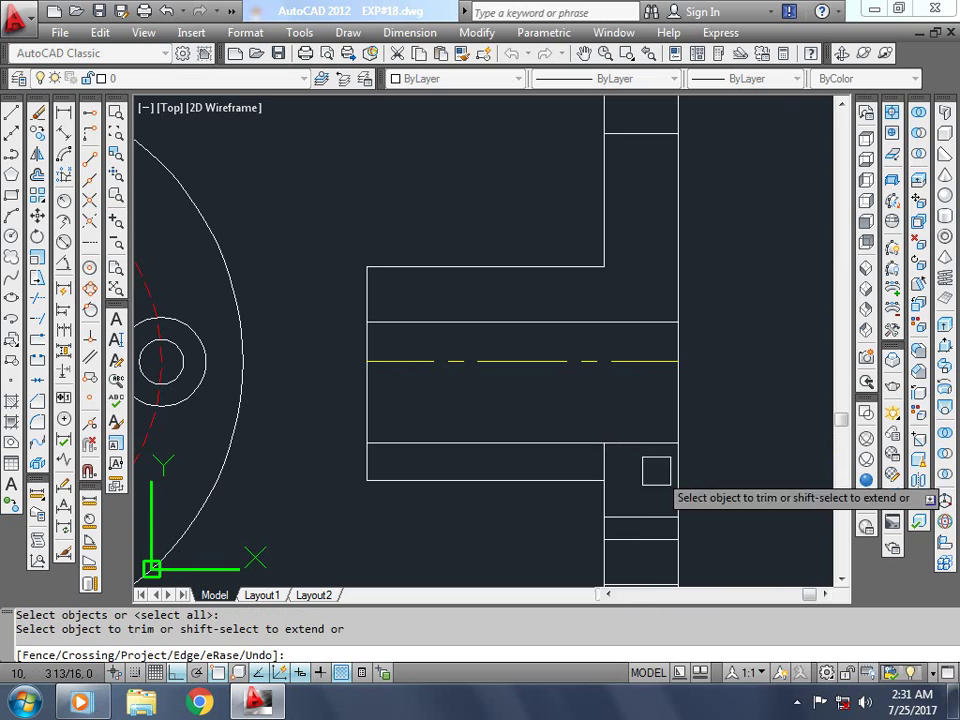
scroll(650, 466, up, 3)
scroll(595, 450, down, 5)
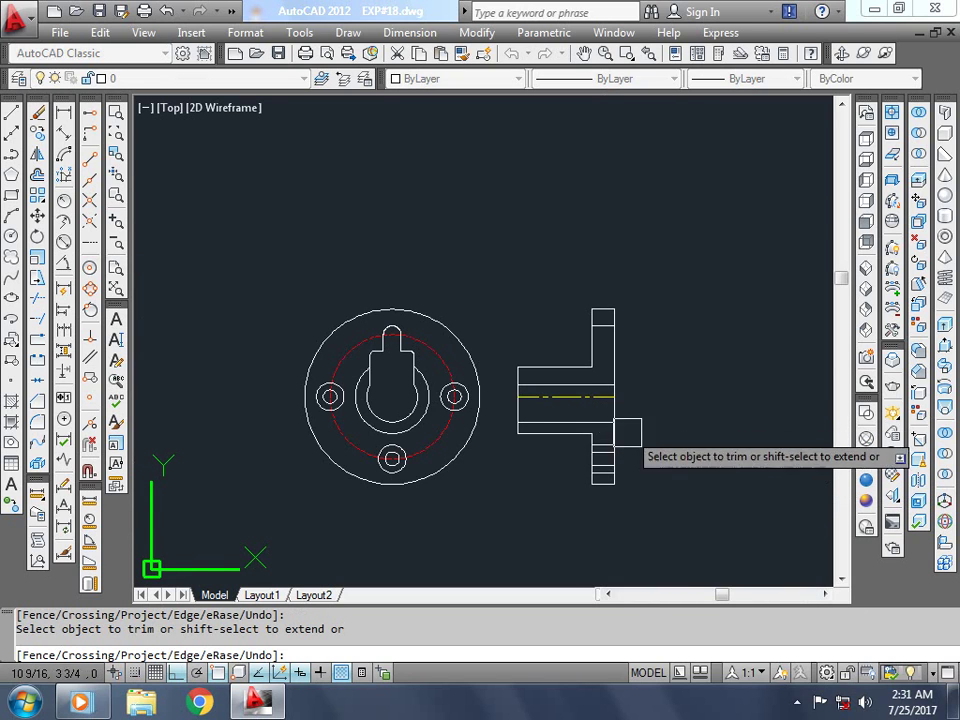
scroll(625, 430, up, 3)
key(Escape)
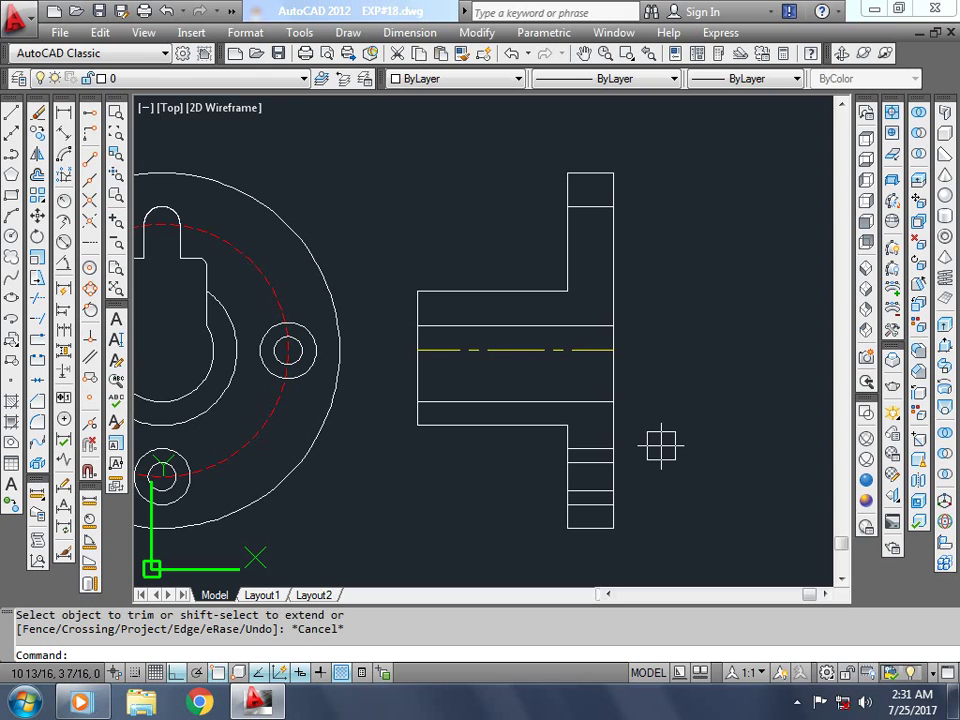
Step: Offset the flange's vertical line by 0.25 to form the bolt-hole edge
text(o)
key(Return)
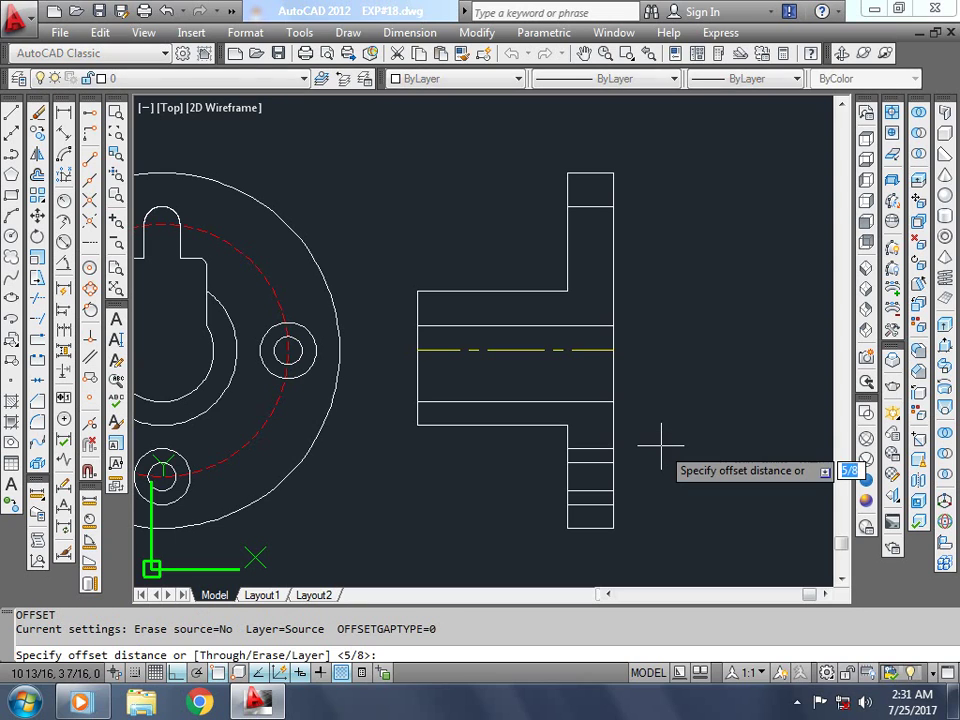
text(.25)
key(Return)
scroll(600, 475, up, 3)
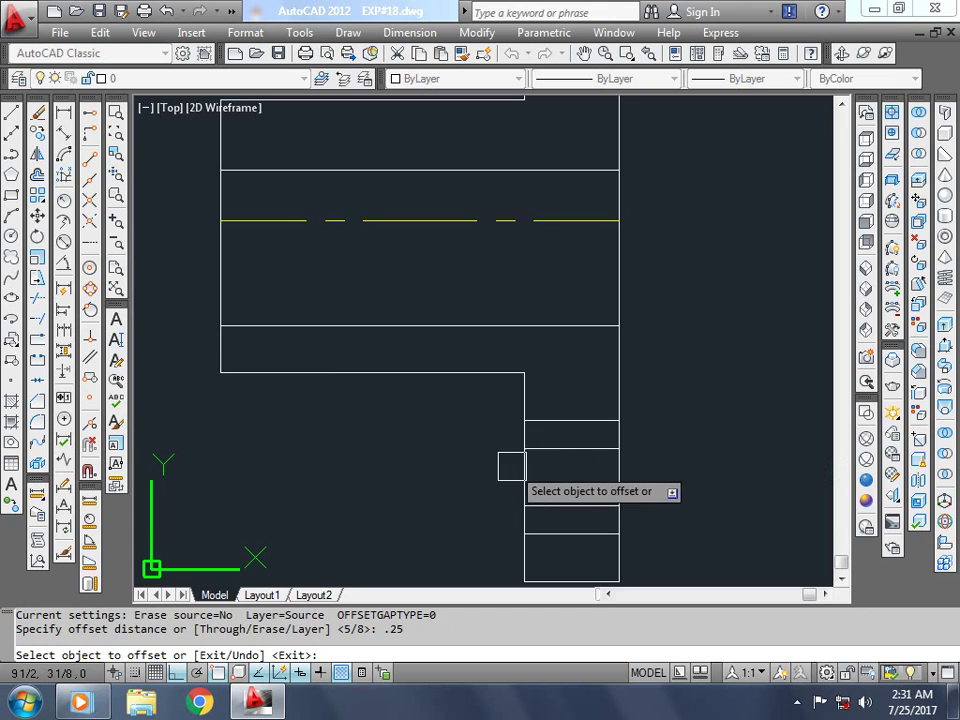
click(523, 474)
click(558, 476)
key(Escape)
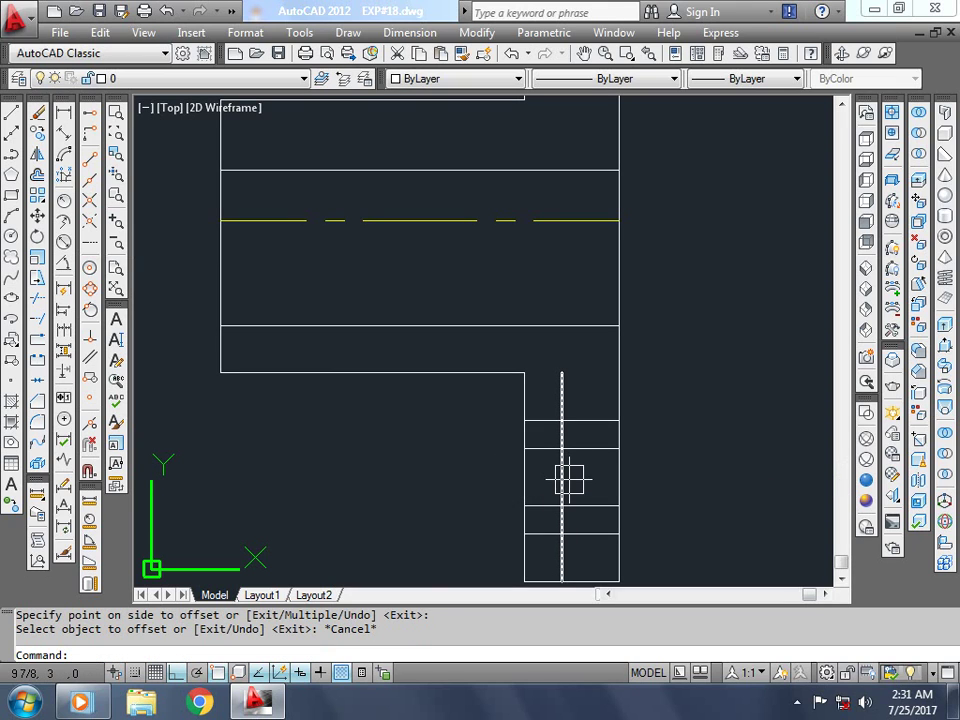
Step: Trim the extra horizontal and vertical segments from the lower flange, and save the drawing
text(Tr)
key(Return)
key(Return)
click(605, 533)
click(598, 506)
click(597, 414)
click(566, 388)
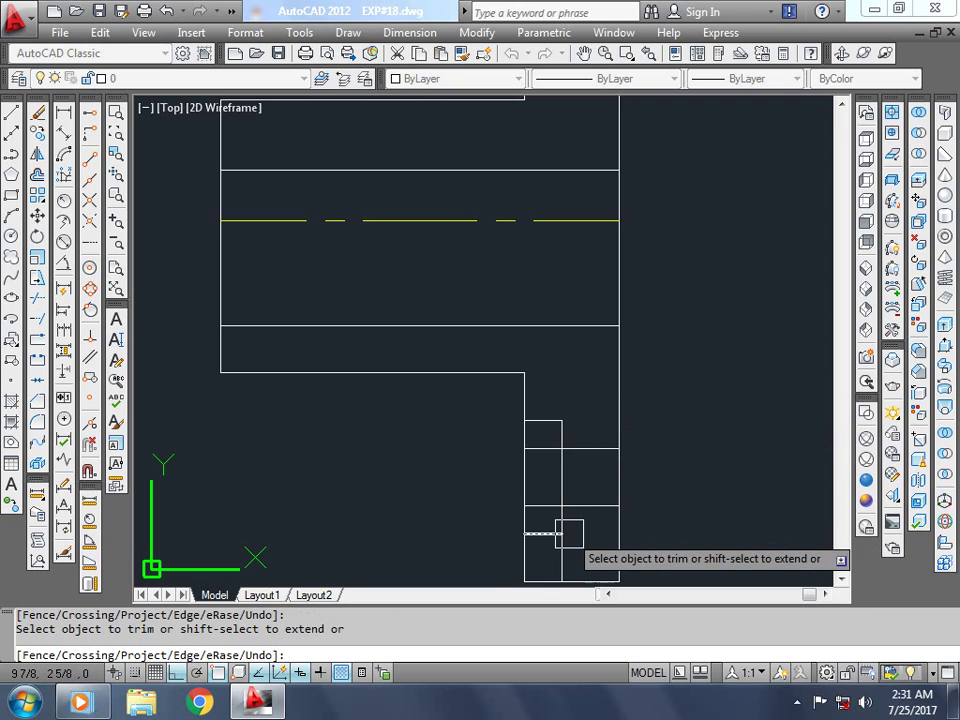
scroll(565, 535, up, 2)
click(561, 551)
click(536, 489)
click(540, 411)
scroll(607, 484, down, 3)
scroll(606, 452, up, 2)
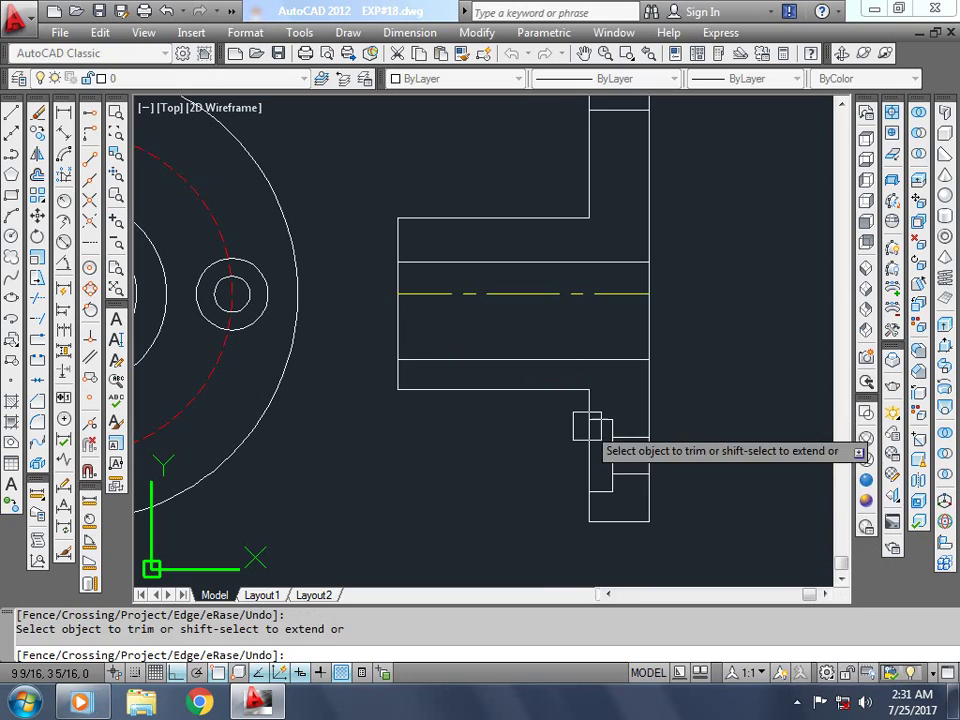
key(Escape)
mouse_move(649, 502)
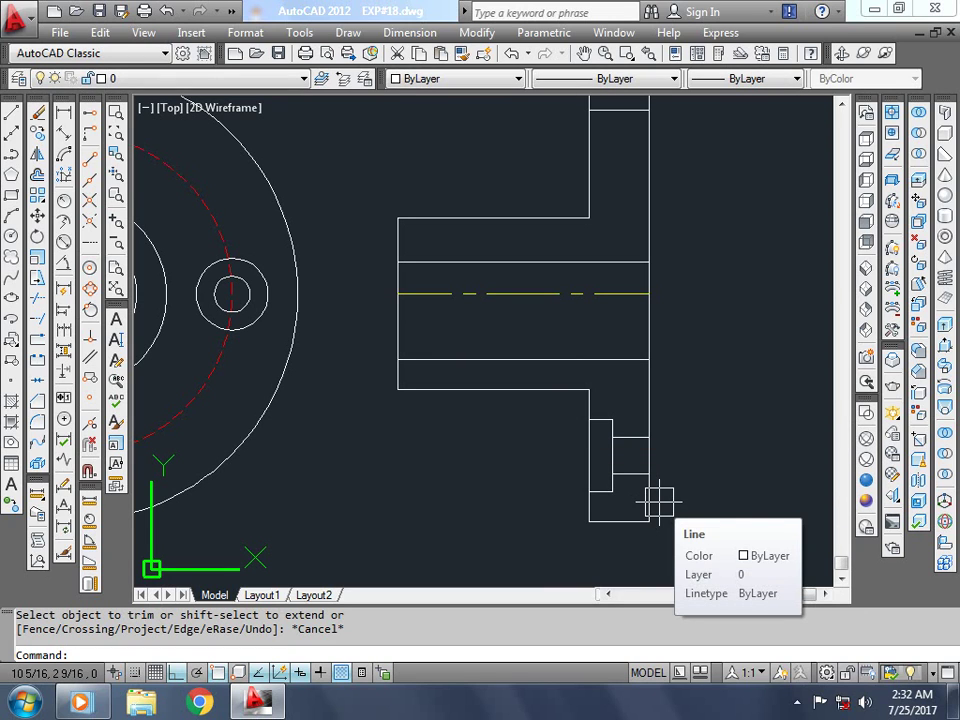
key(ctrl+s)
scroll(656, 470, down, 1)
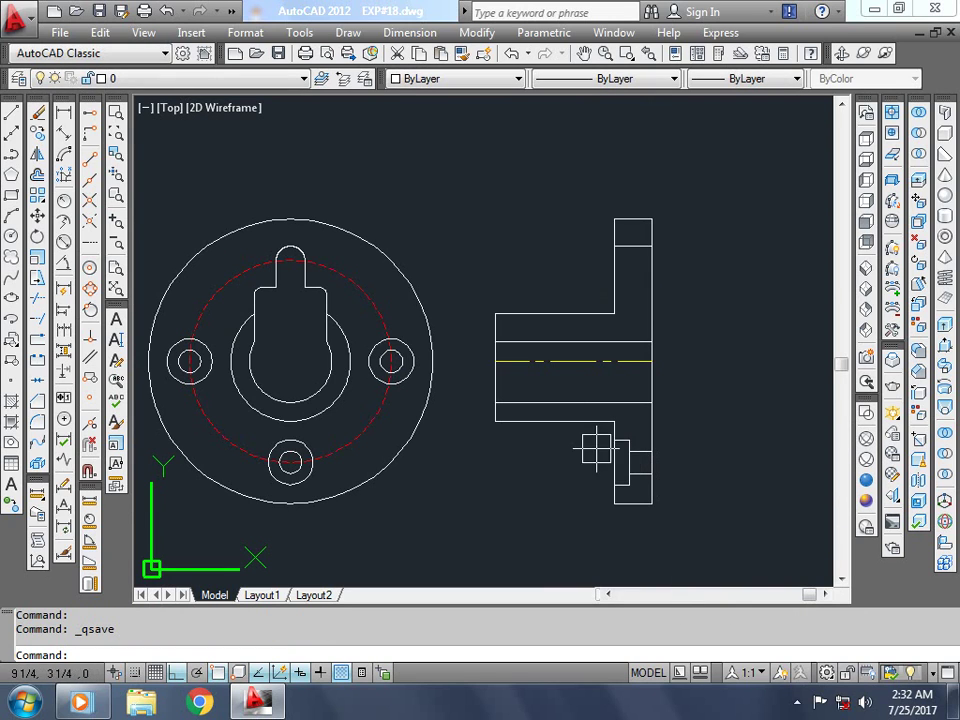
Step: Hatch the side view's top box and lower flange regions with ANSI31 at scale 0.5
click(11, 404)
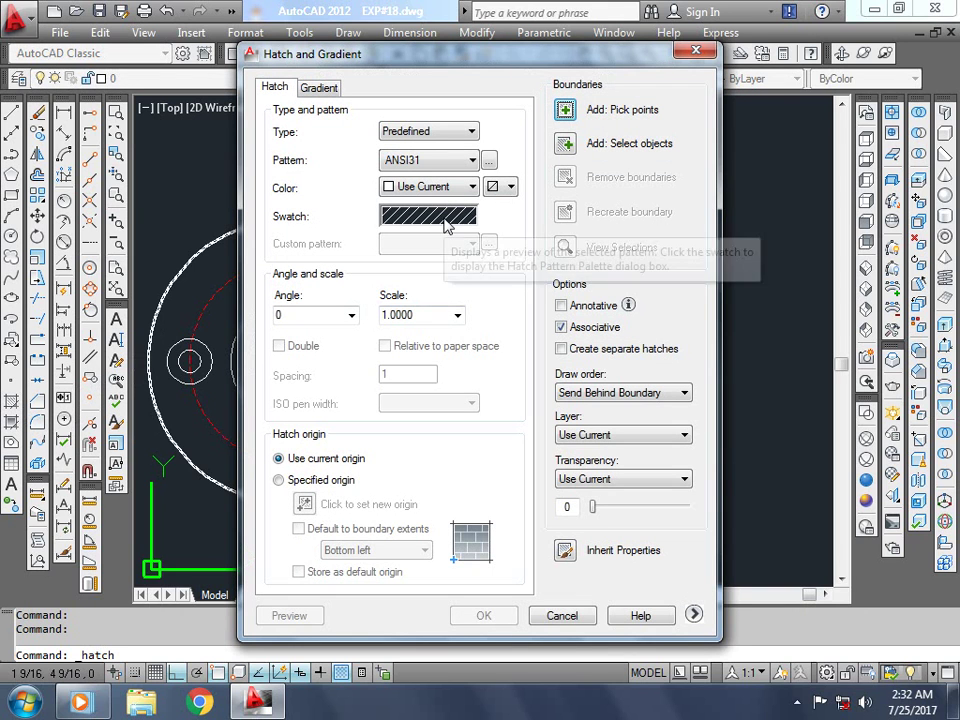
click(566, 110)
click(547, 328)
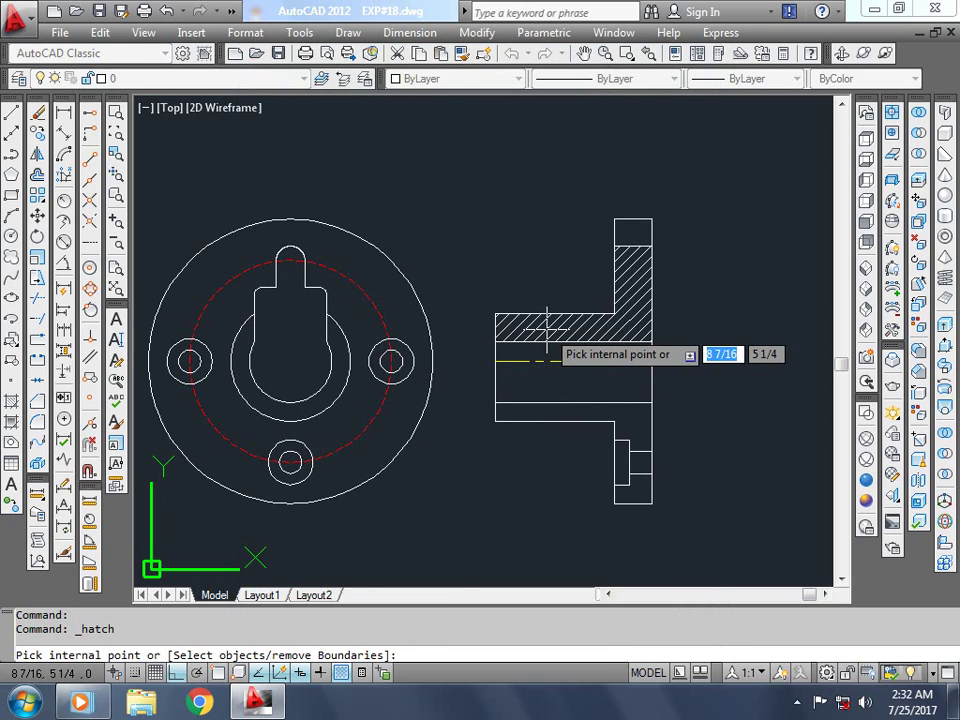
click(630, 234)
click(622, 410)
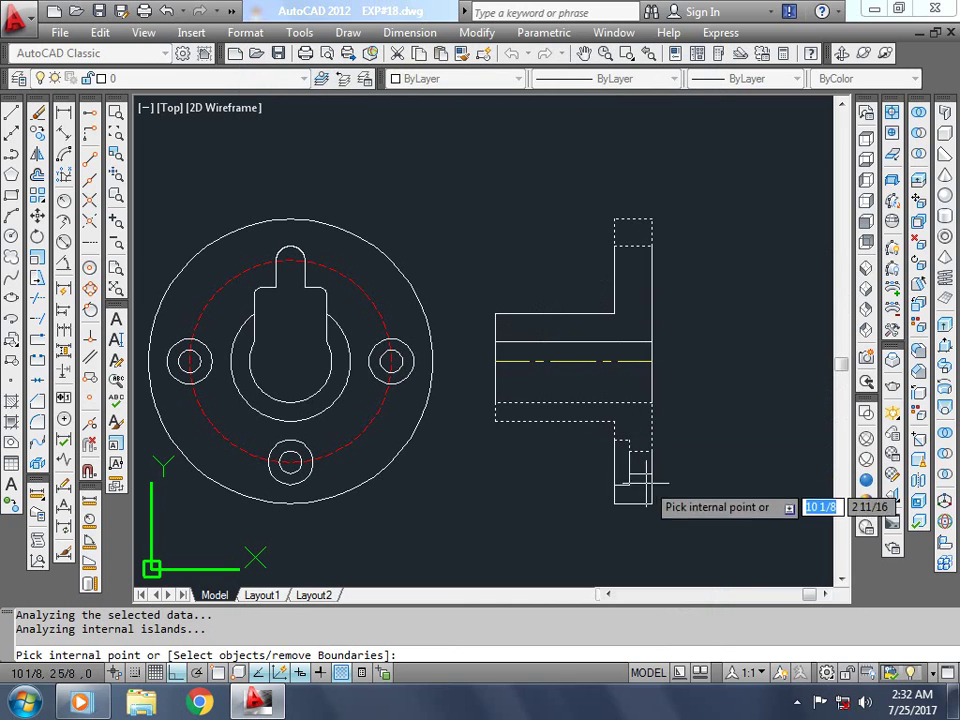
right_click(683, 408)
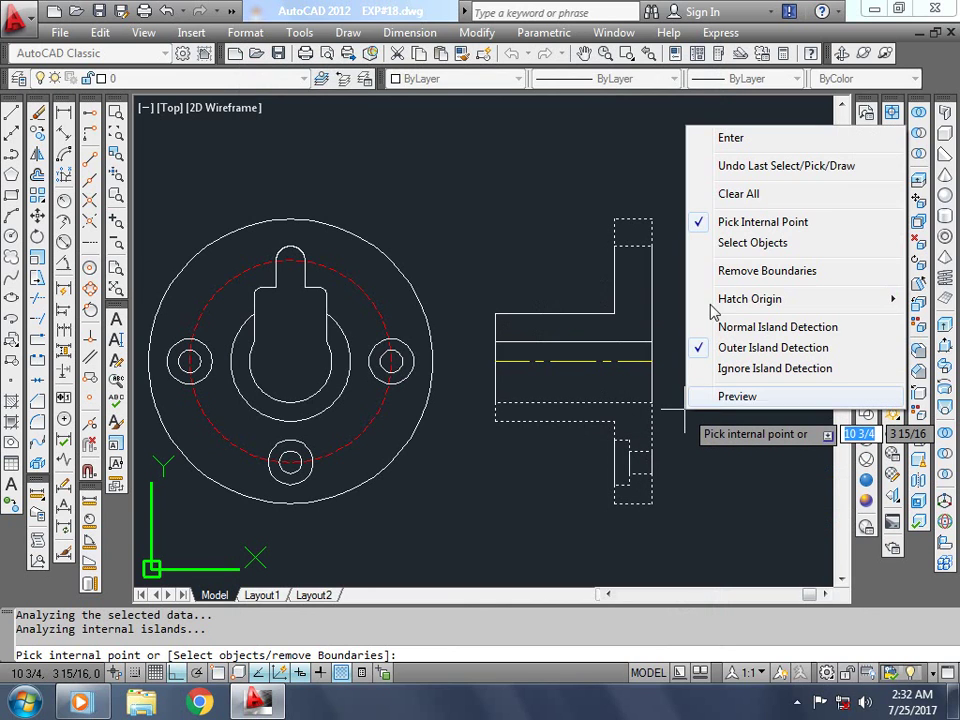
click(713, 146)
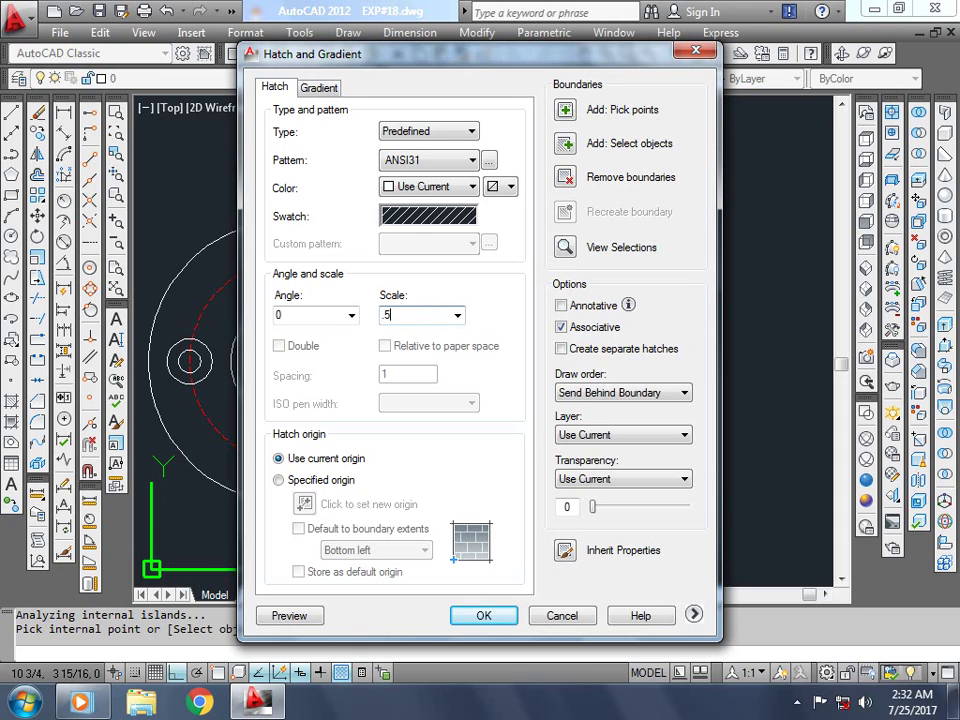
click(484, 616)
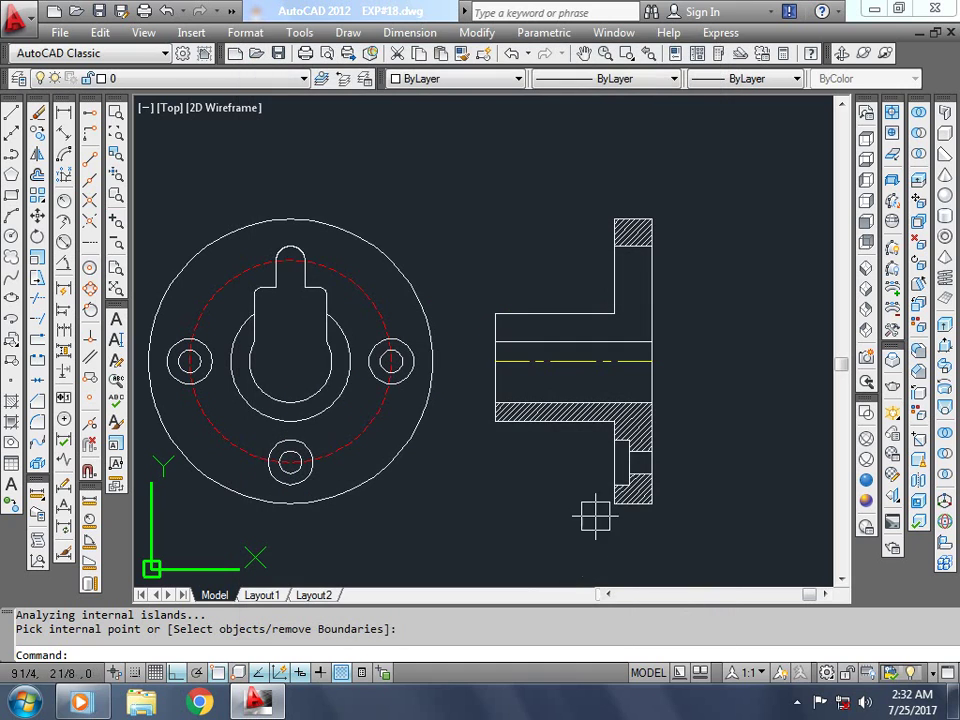
Step: Change the new hatch's colour to grey 252
click(634, 413)
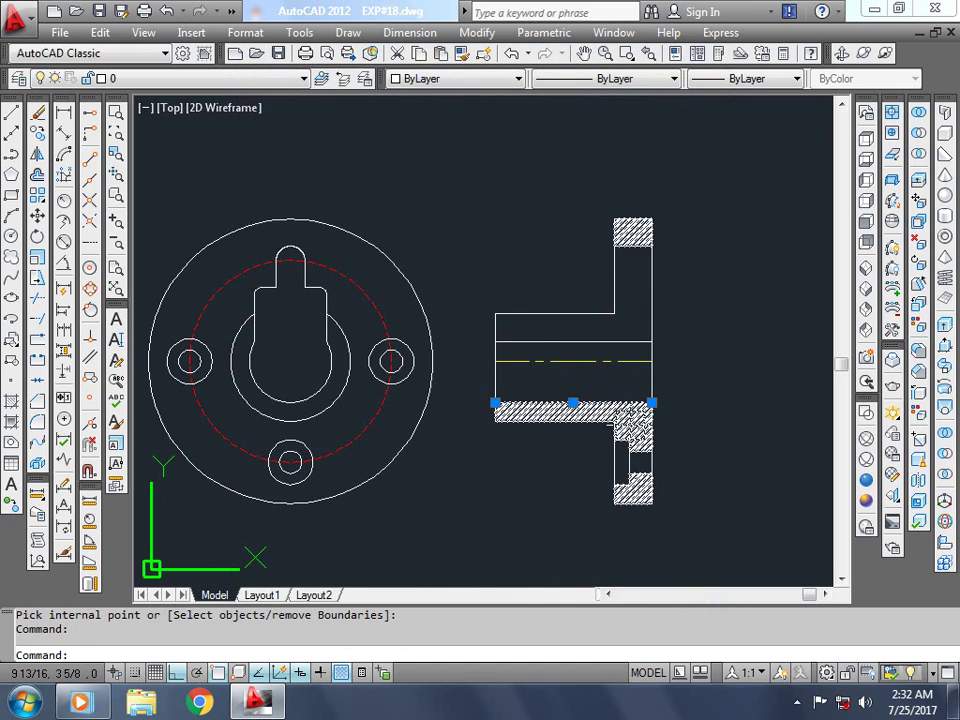
key(Escape)
scroll(634, 425, up, 3)
click(632, 425)
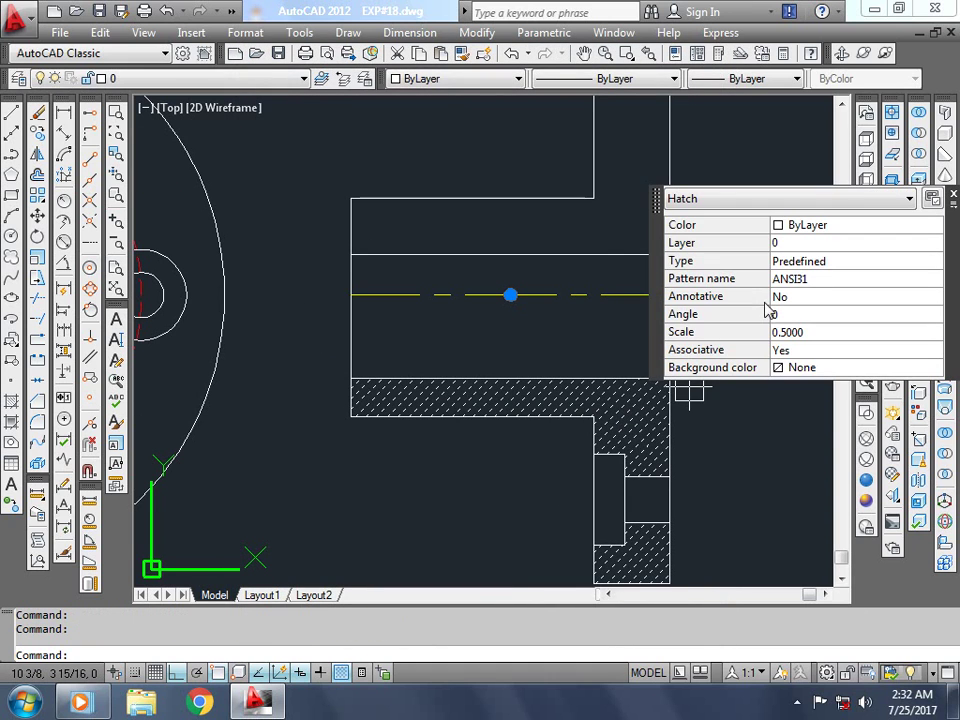
click(920, 226)
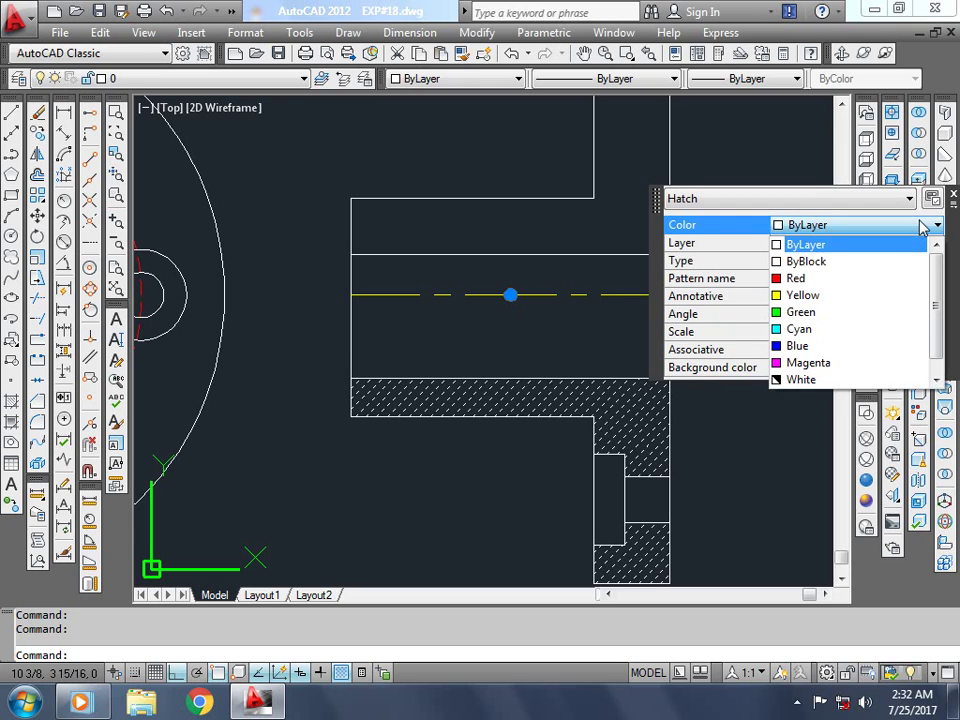
click(808, 380)
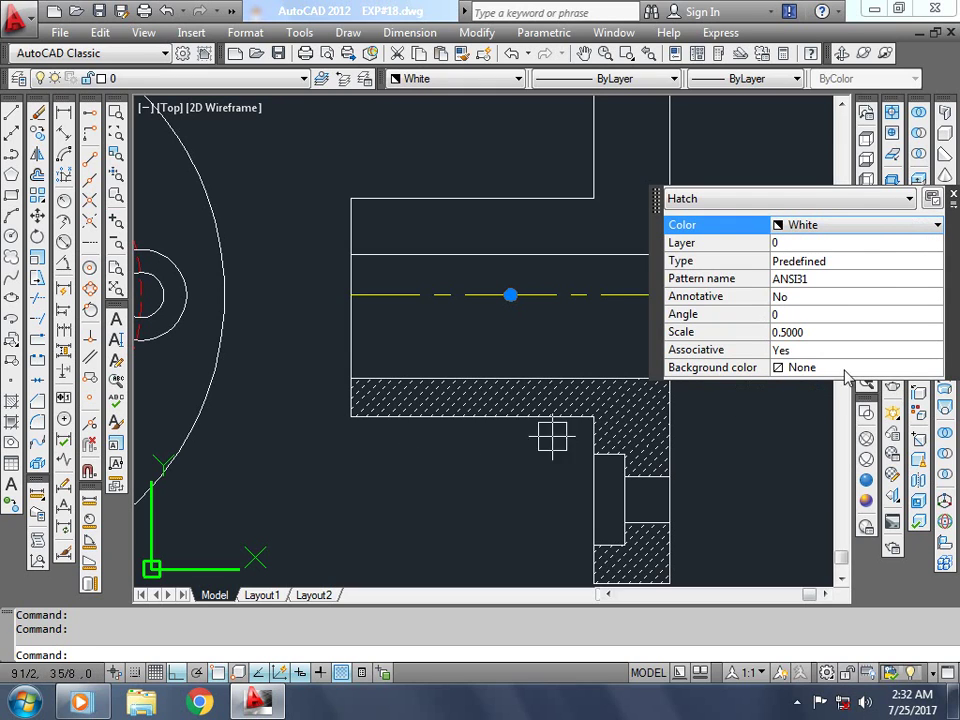
click(880, 230)
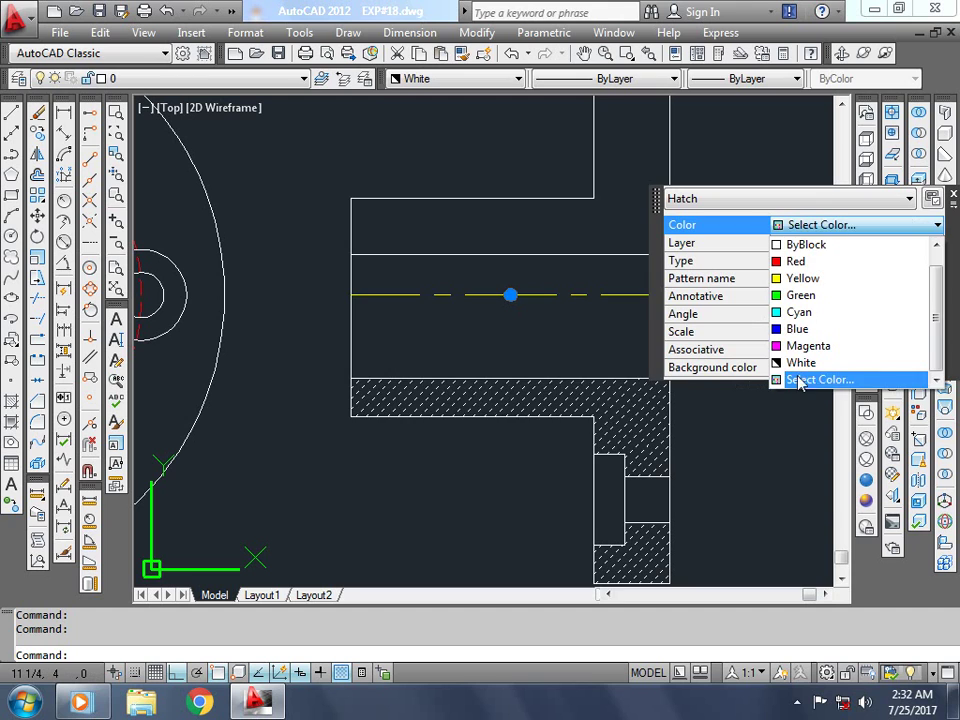
click(801, 381)
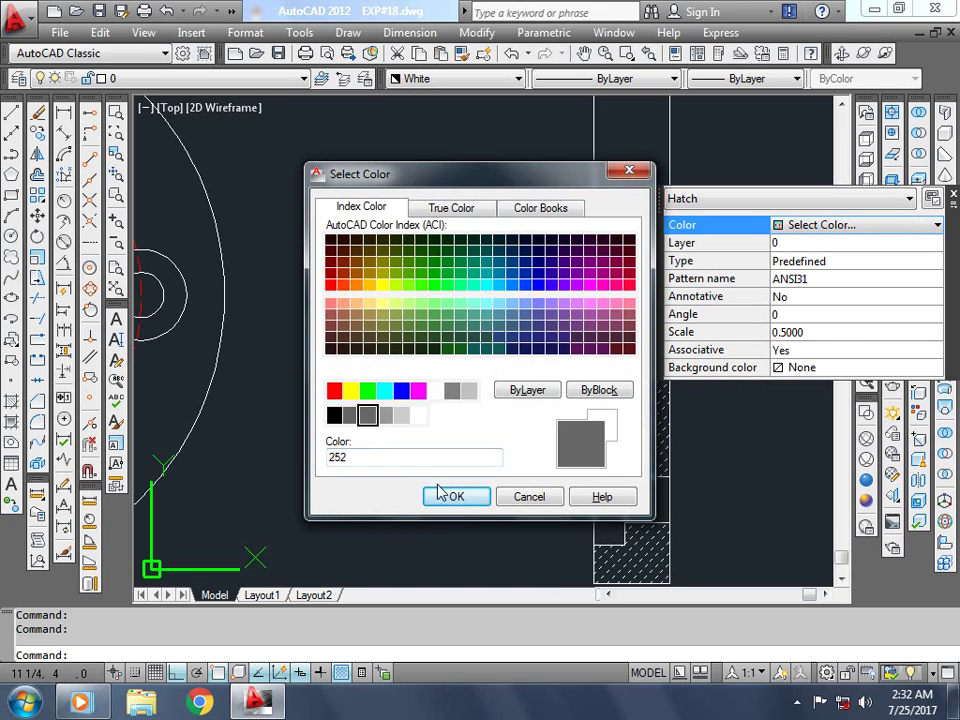
click(442, 494)
Step: Add a Ø4.75 diameter dimension to the flange's outer circle at upper left
key(Escape)
scroll(508, 470, down, 4)
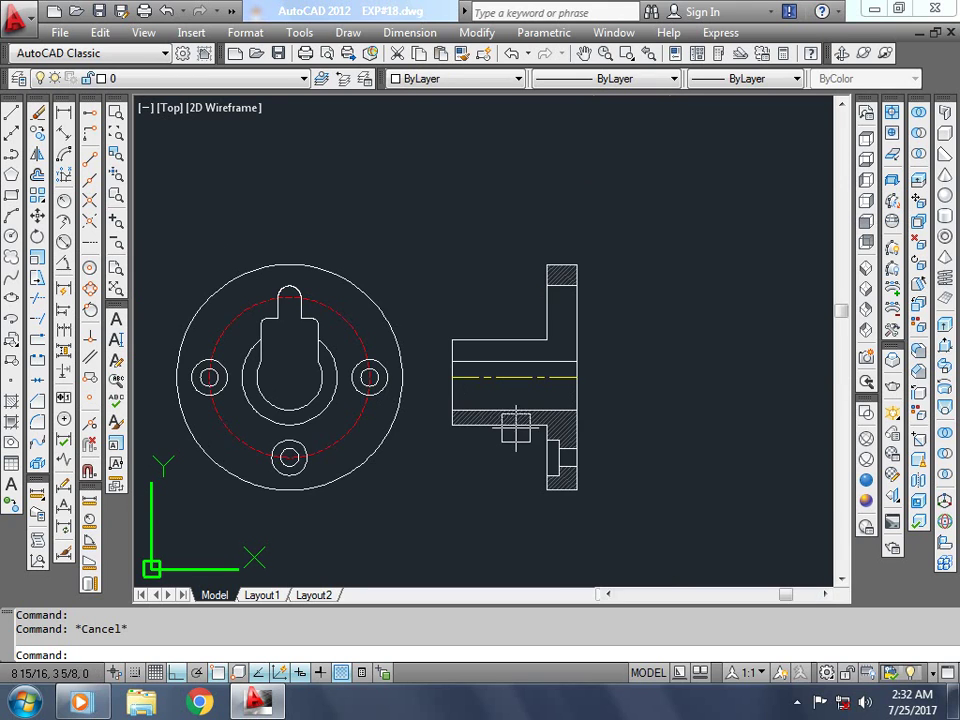
scroll(471, 327, up, 2)
scroll(603, 346, down, 4)
scroll(455, 365, up, 3)
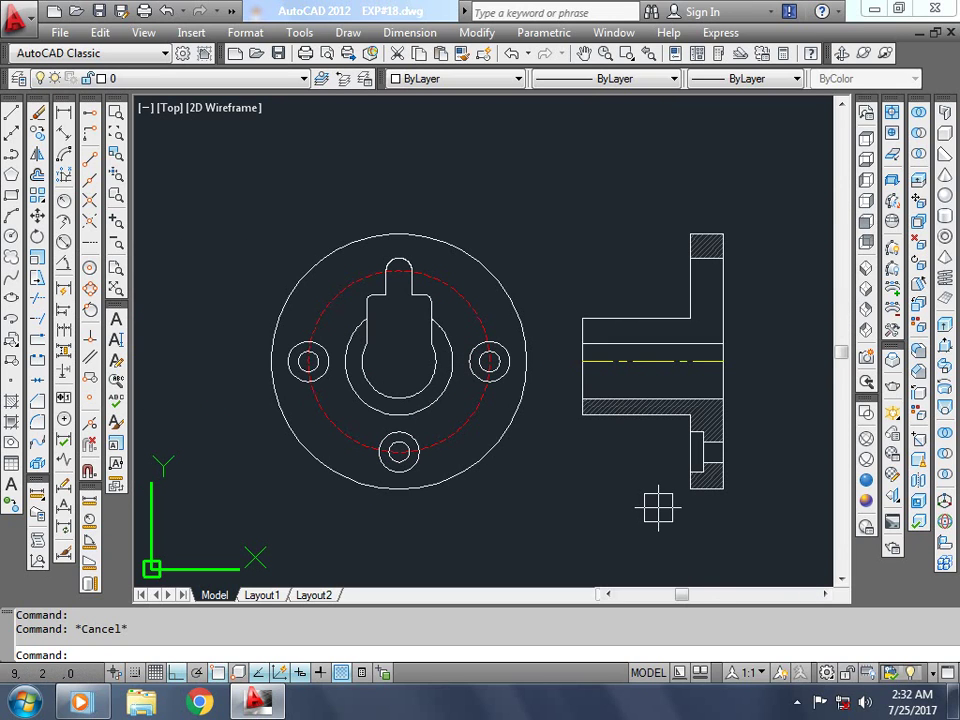
click(64, 245)
click(306, 268)
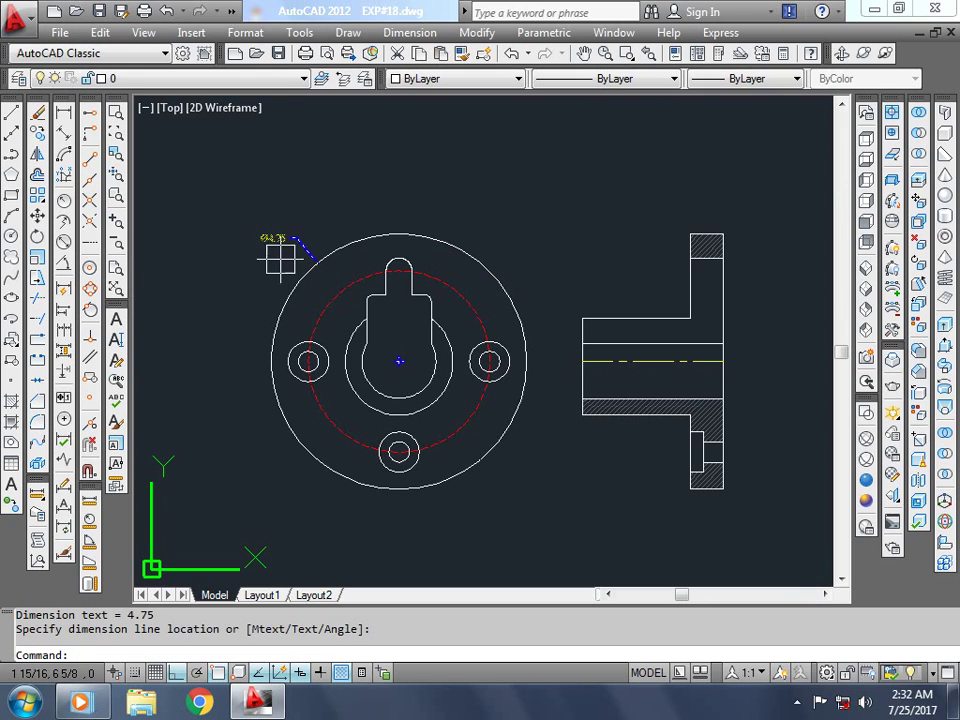
click(242, 268)
key(Return)
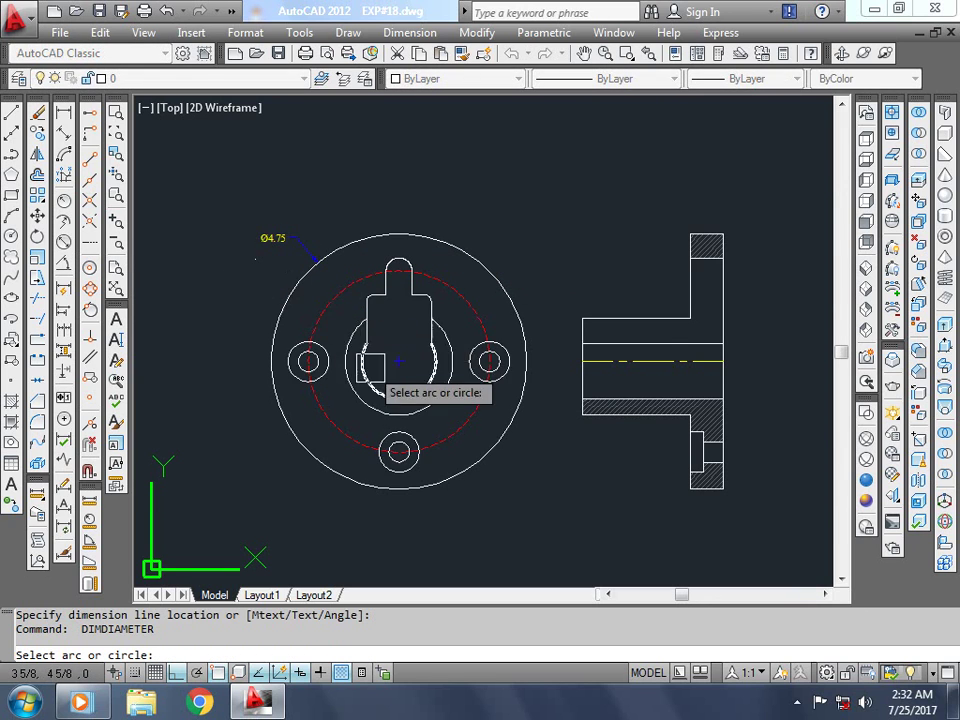
Step: Add an R0.38 radius dimension to the bottom bolt hole, placed below right
scroll(380, 380, up, 2)
click(60, 120)
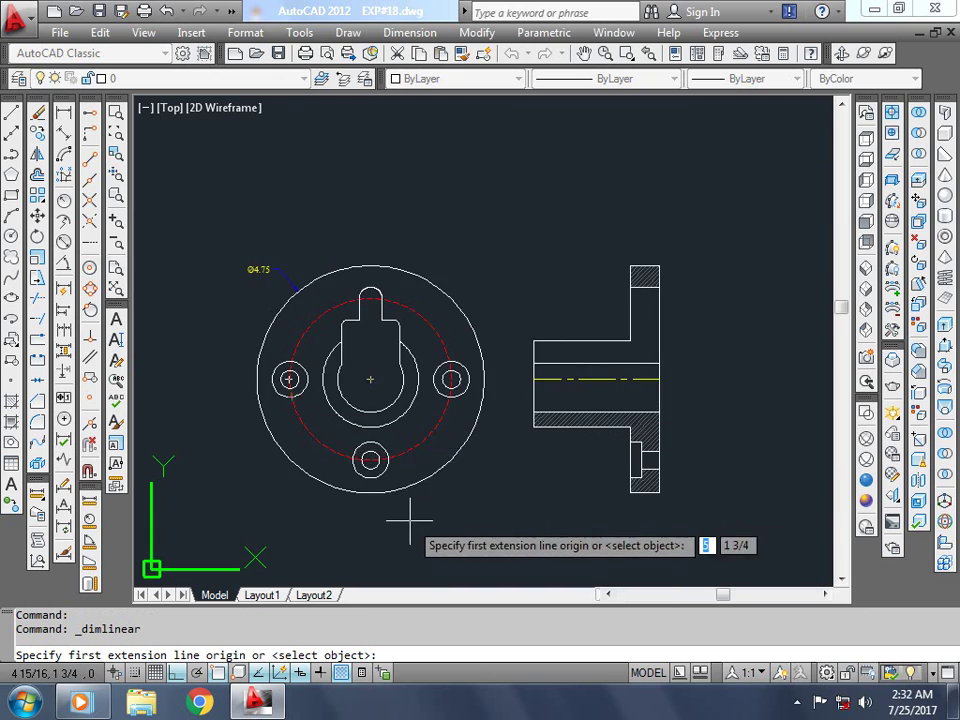
scroll(344, 430, up, 1)
click(344, 432)
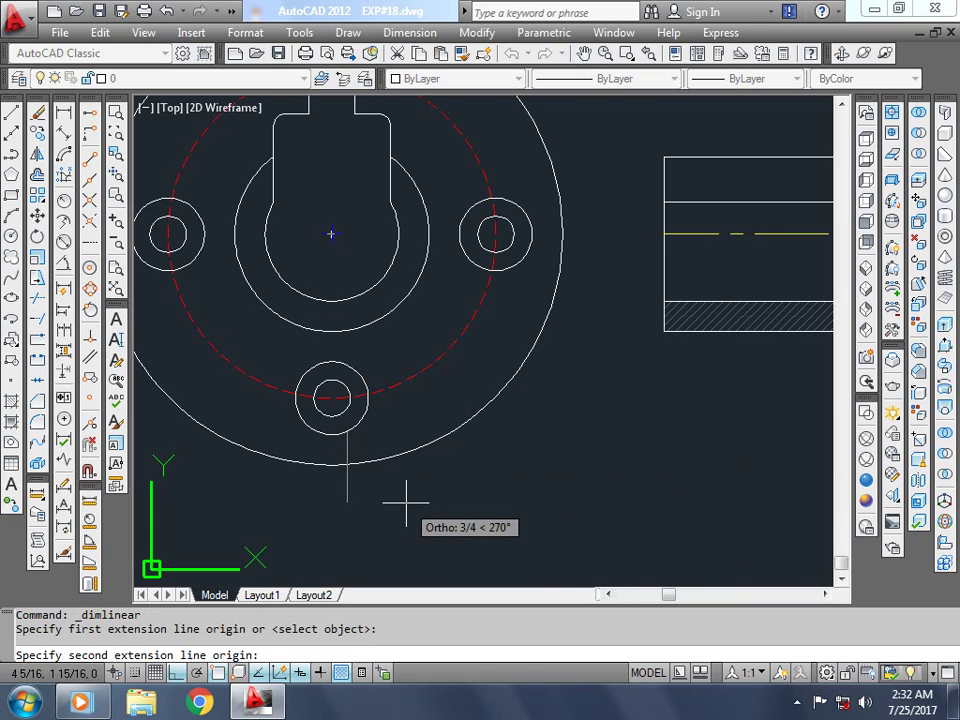
key(Escape)
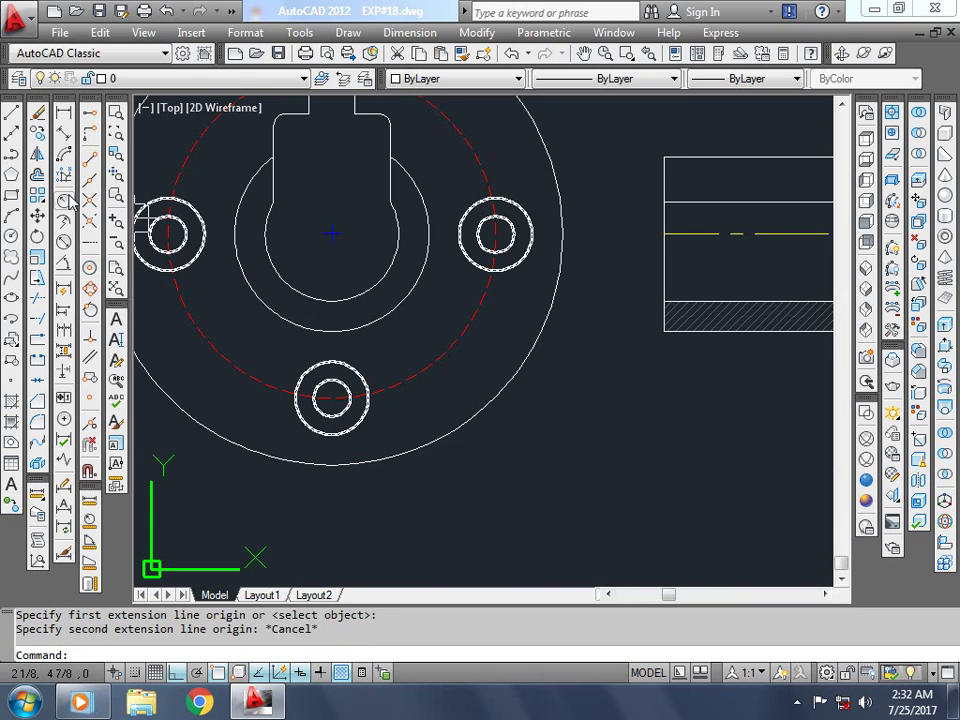
click(85, 216)
scroll(363, 435, up, 1)
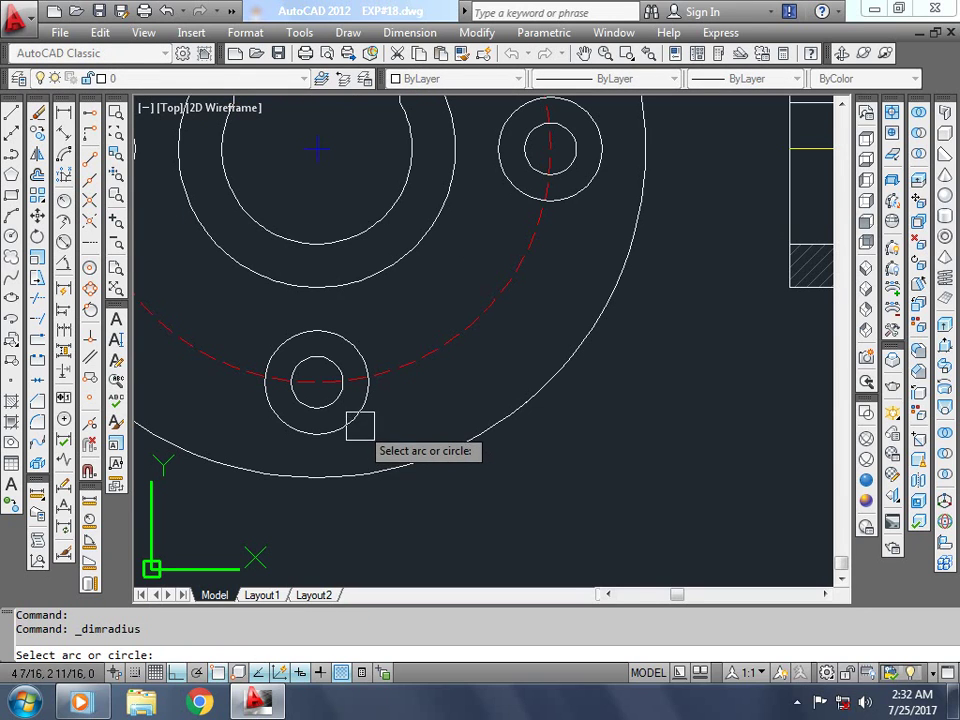
click(360, 426)
click(437, 514)
click(492, 512)
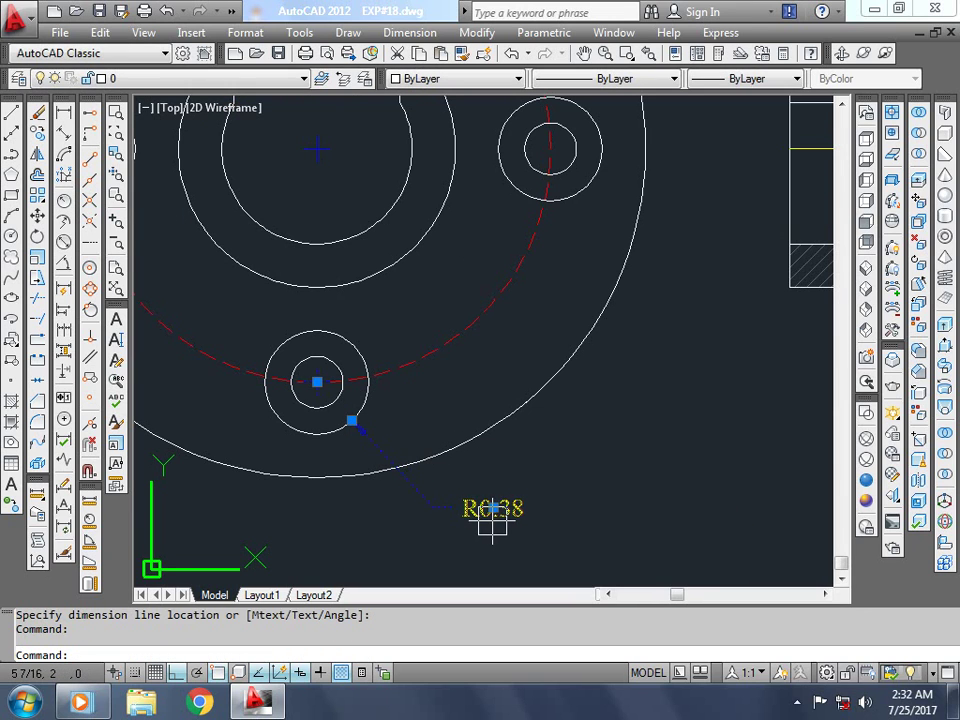
Step: Replace the R0.38 dimension text with '3 x Ø0.375' on the first line
double_click(477, 517)
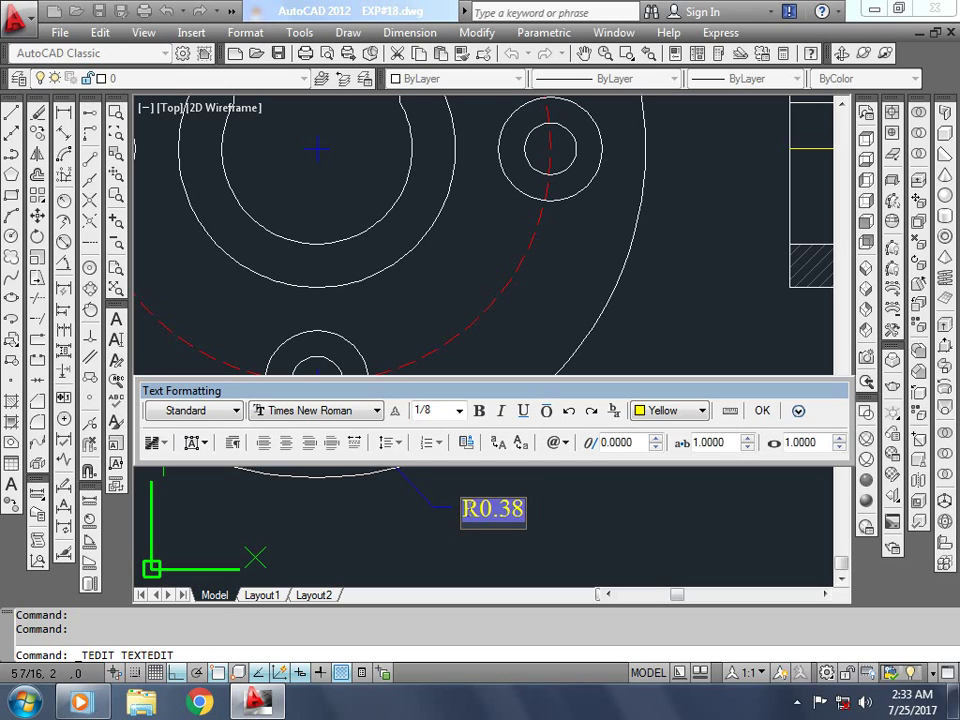
text(3 x)
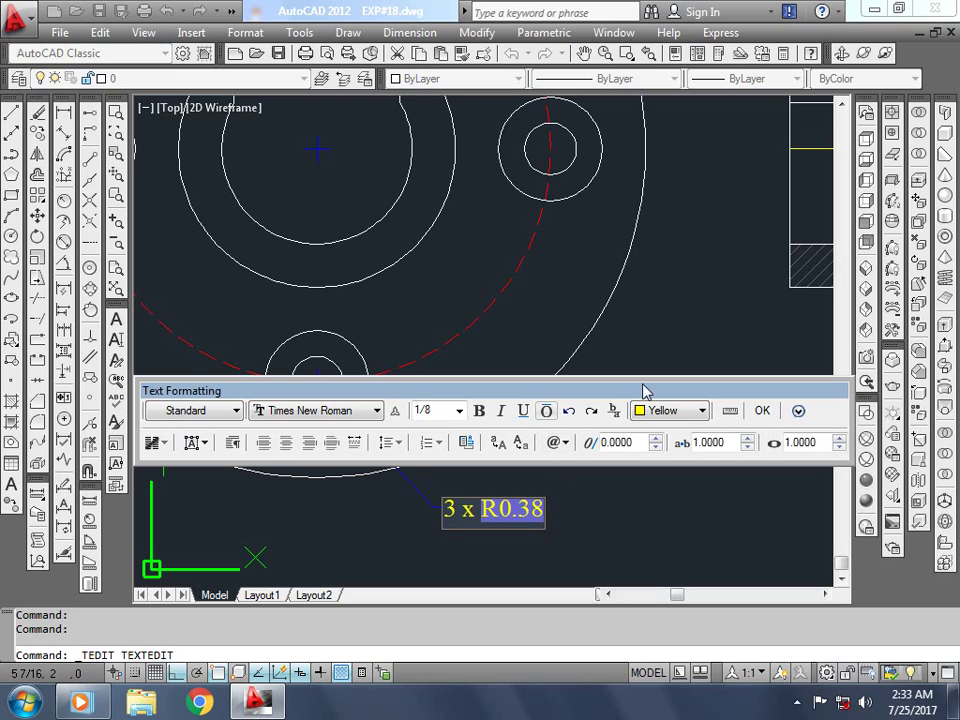
click(553, 442)
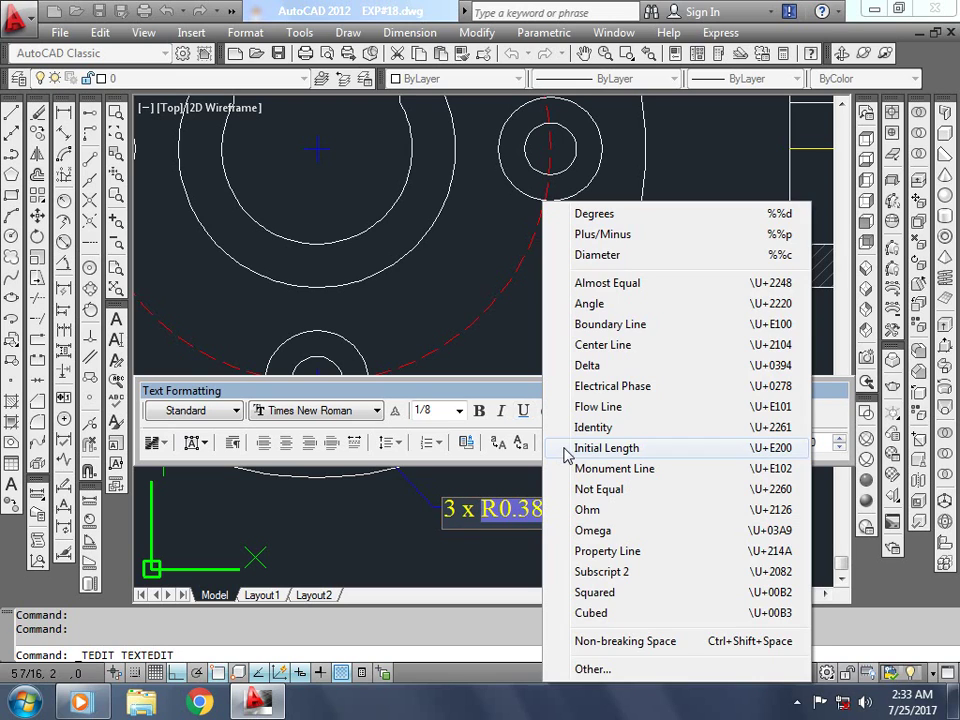
click(598, 255)
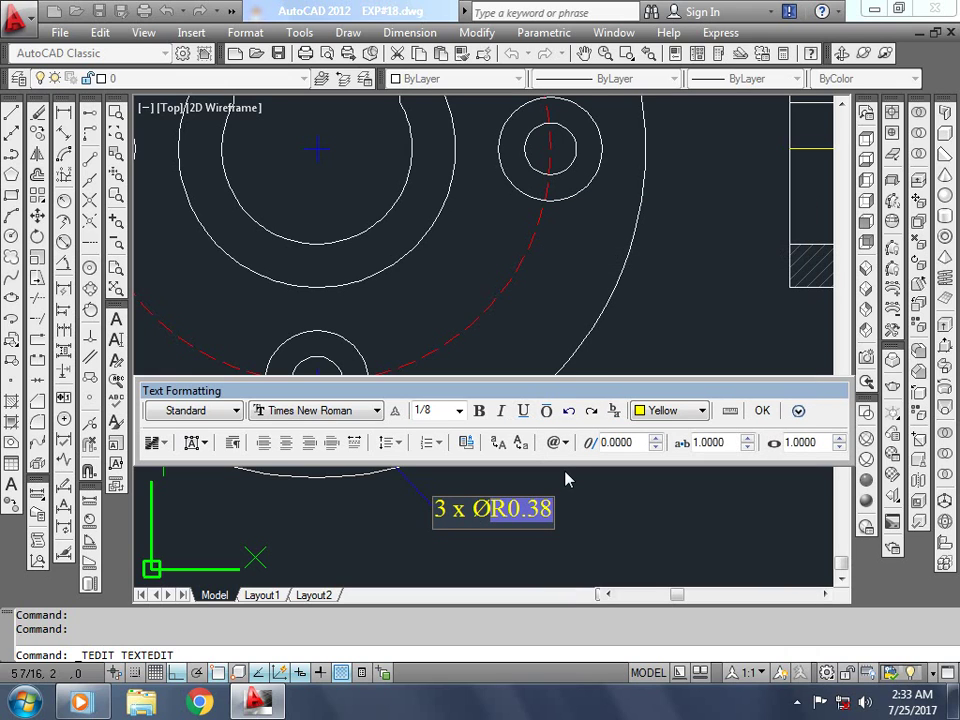
text(0.3)
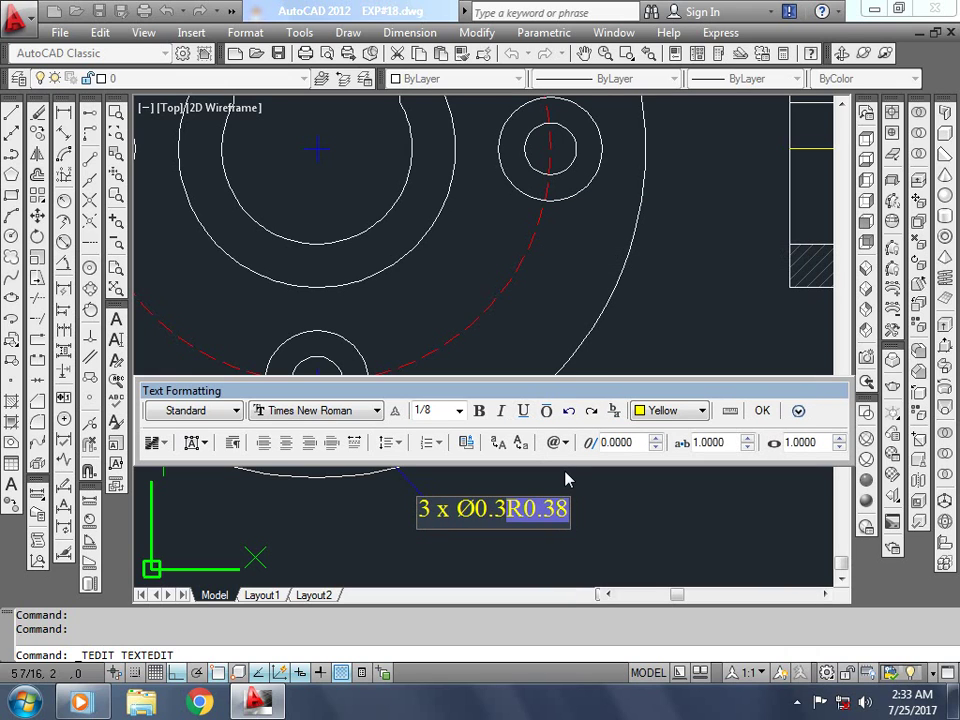
text(75)
key(Return)
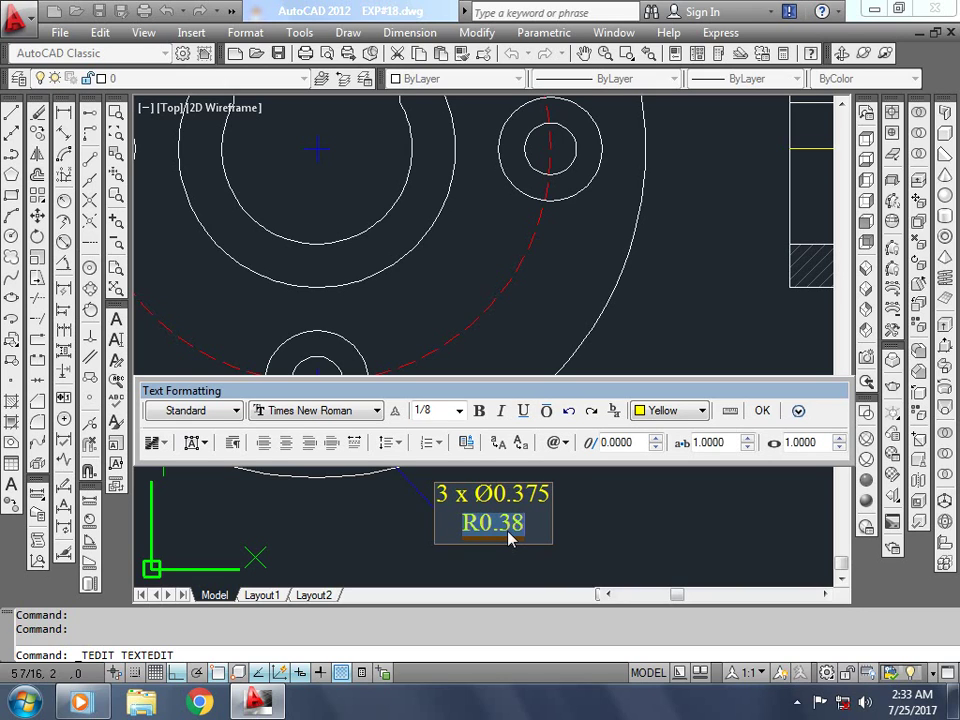
key(BackSpace)
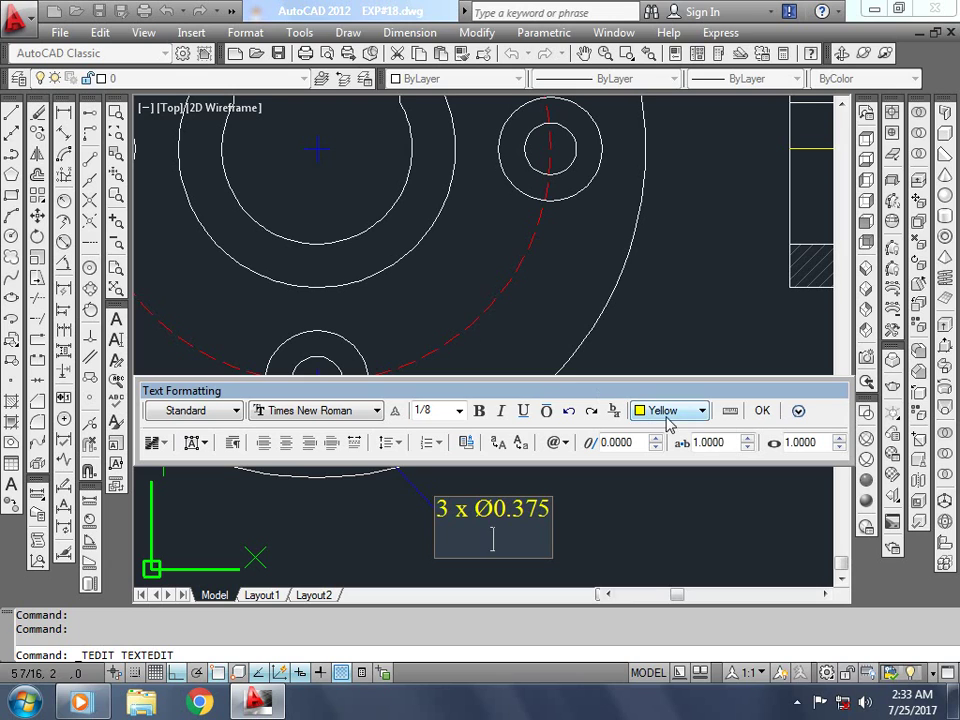
Step: Add the lines 'Counter Bore Ø0.75 Deep 0.25' and 'On 3.376 PCD' to the callout
click(566, 443)
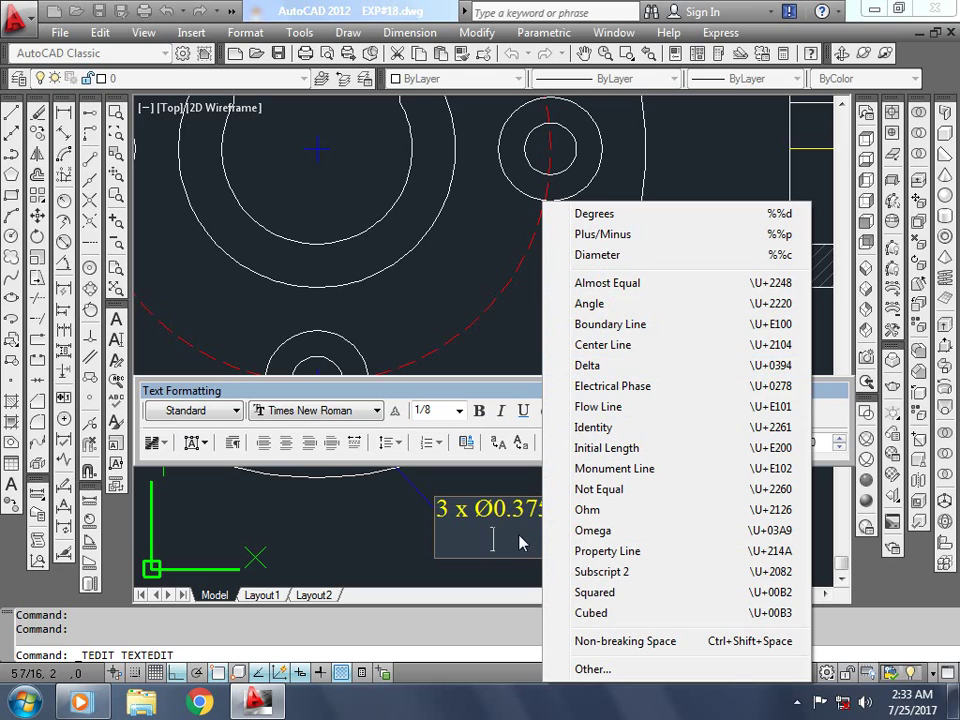
text(dpp)
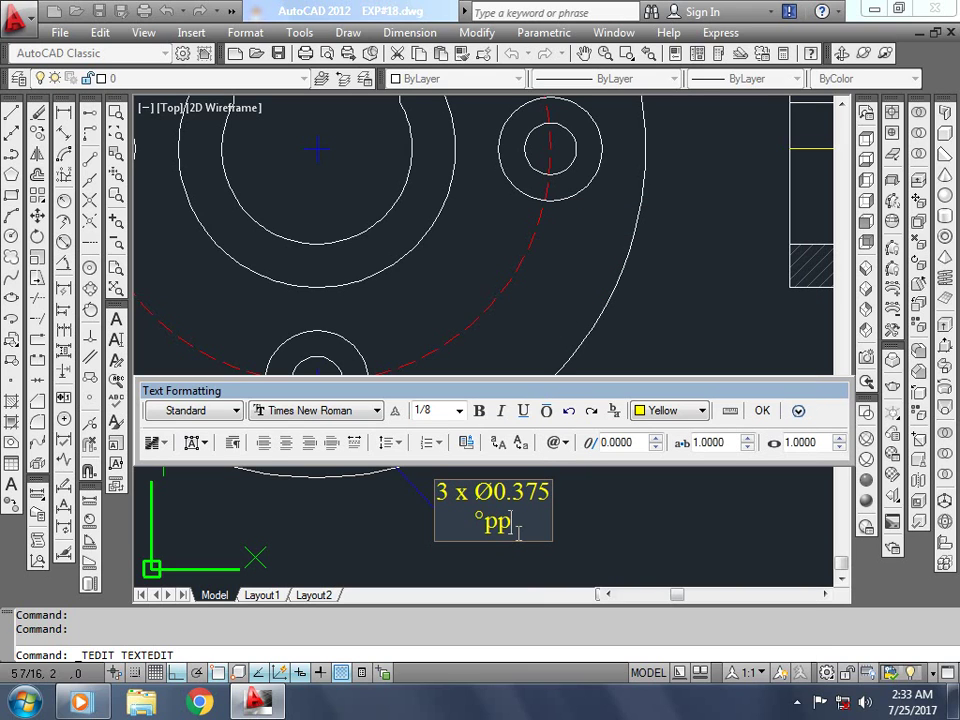
key(BackSpace)
key(BackSpace)
key(BackSpace)
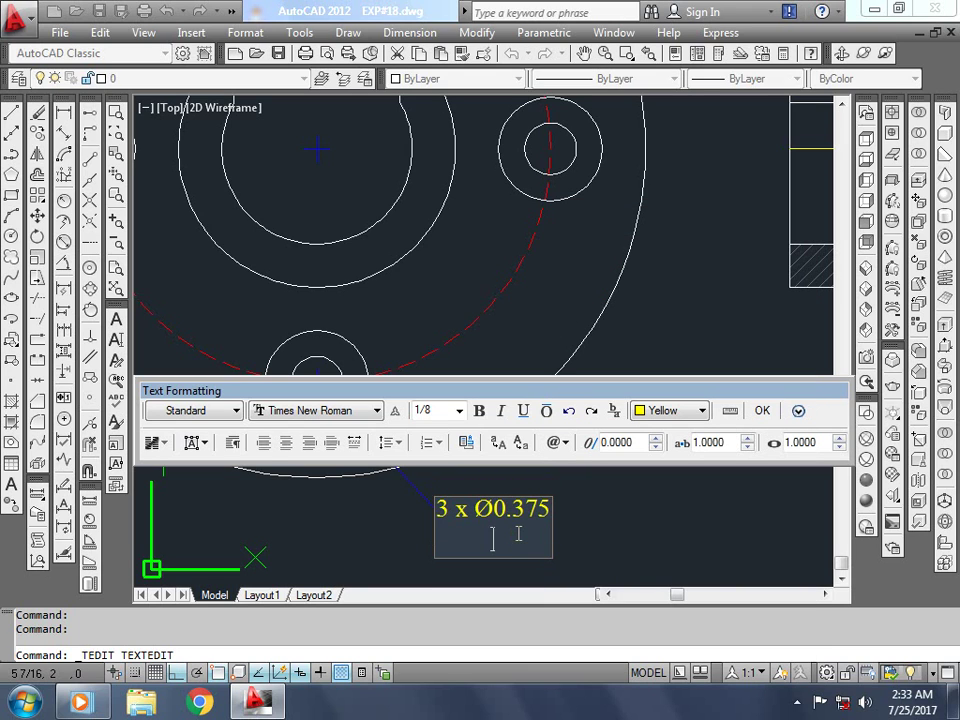
text(Deep)
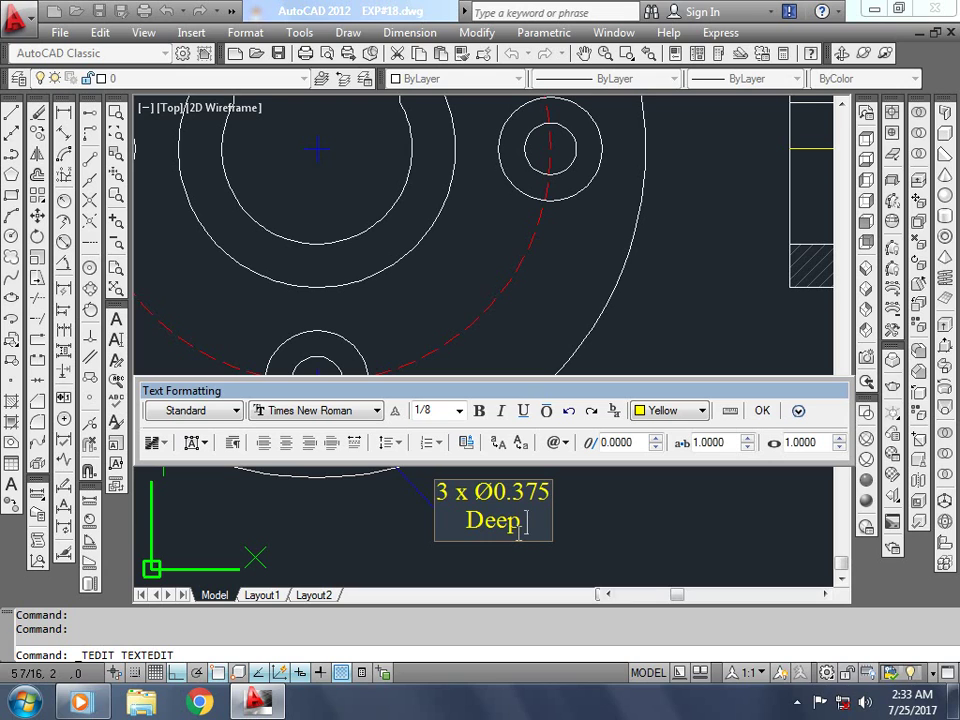
click(564, 443)
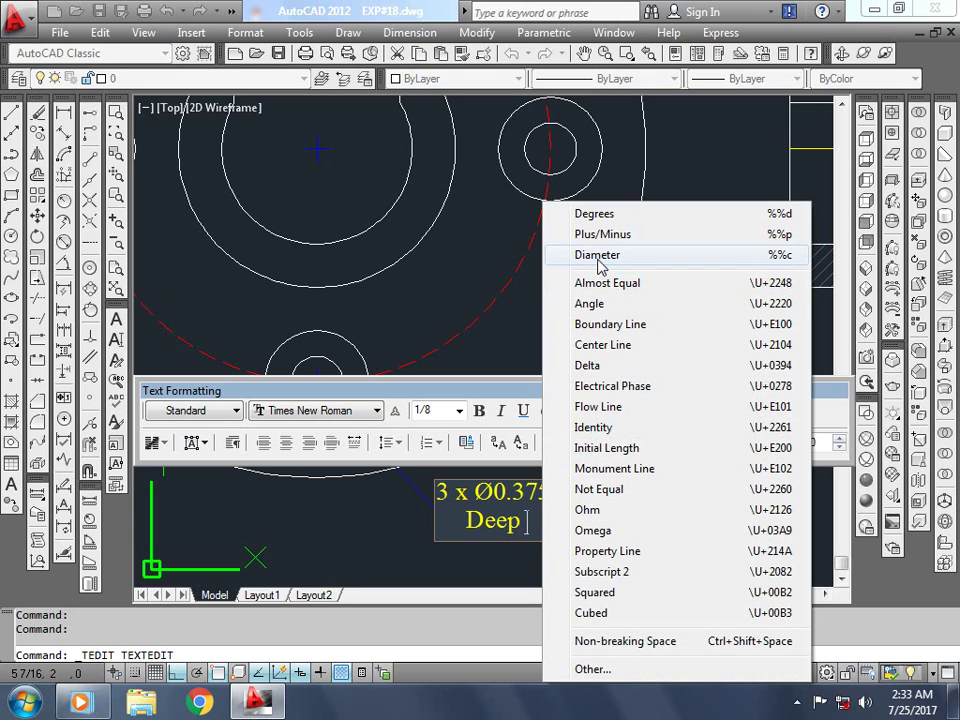
click(599, 255)
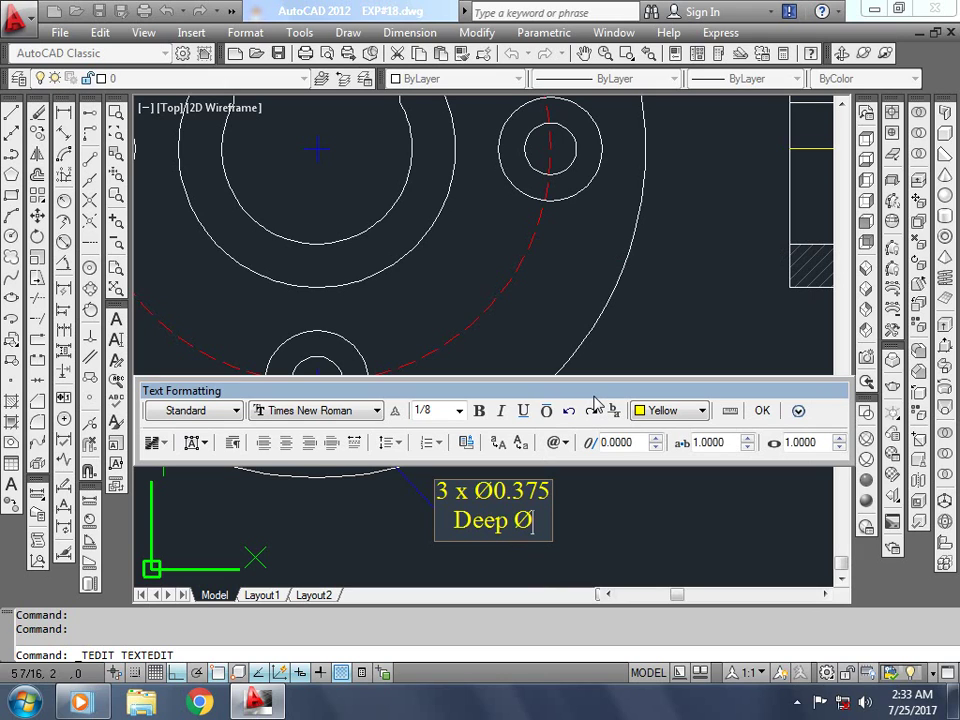
text(0.75)
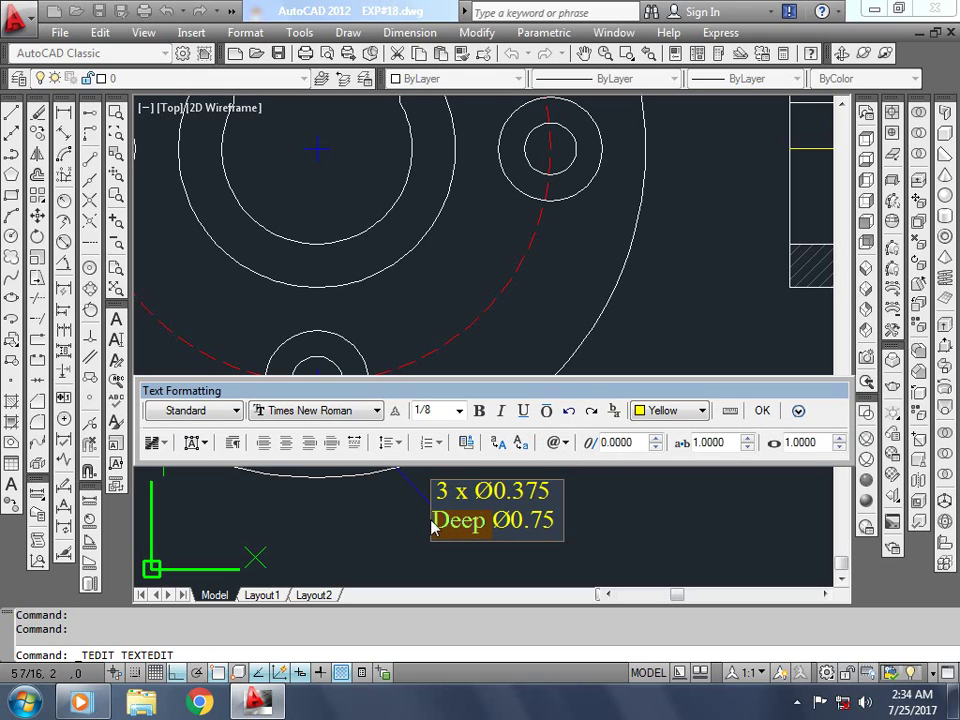
key(Delete)
text(ounter )
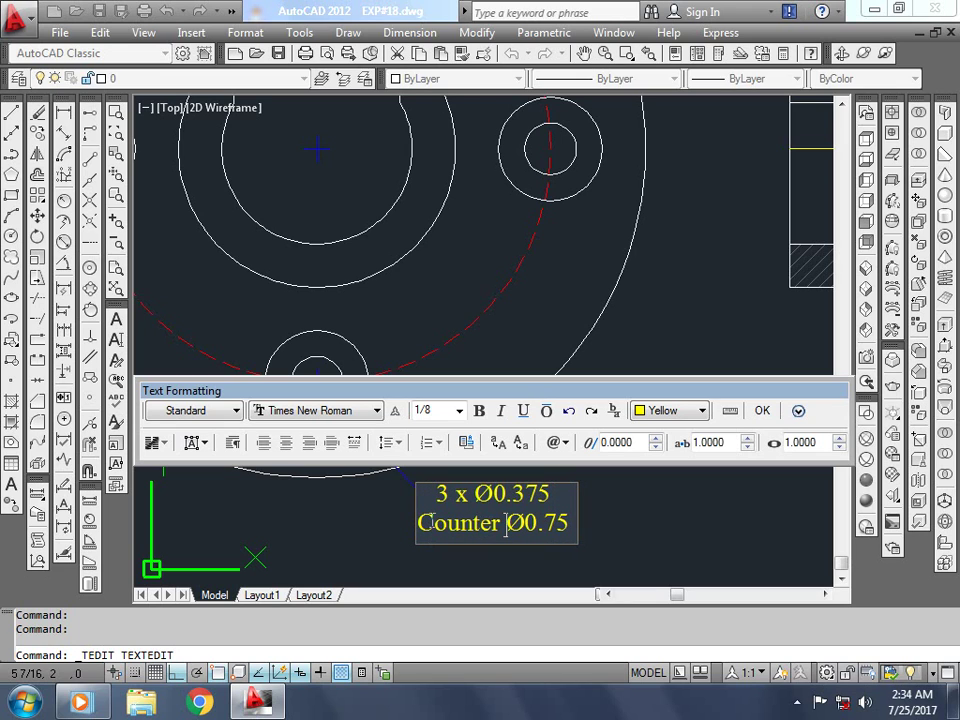
text(Bore)
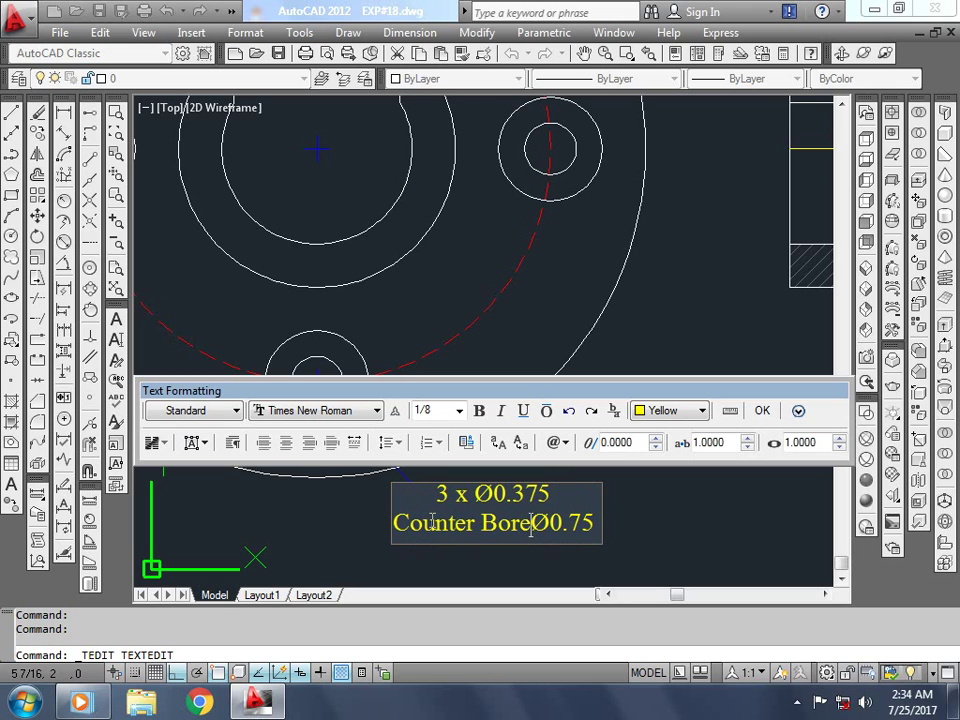
text( Ø0.75)
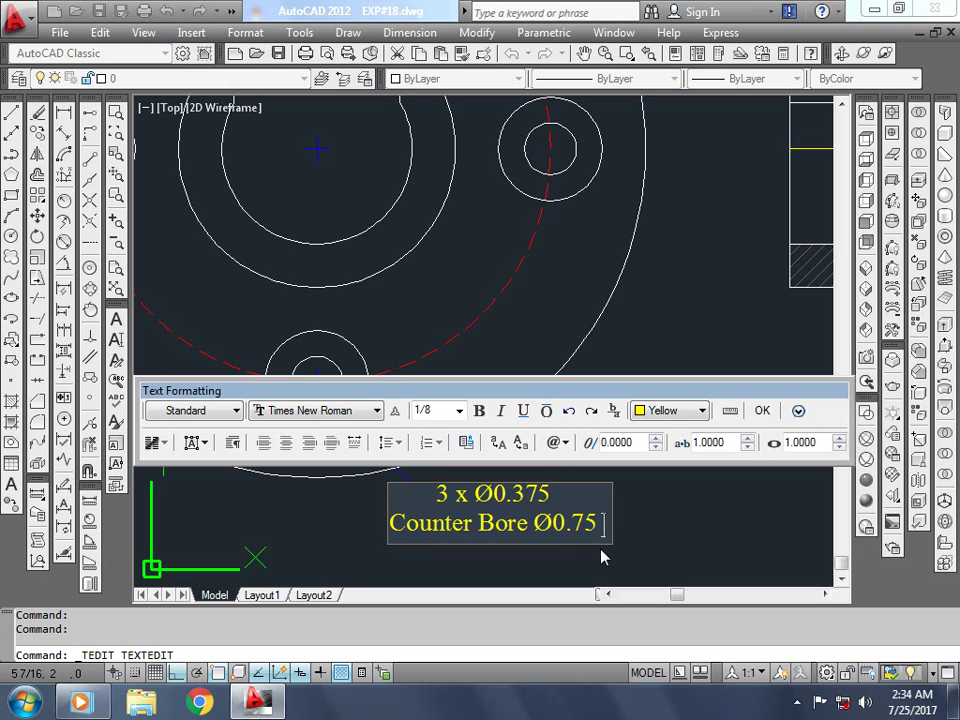
text( Deep)
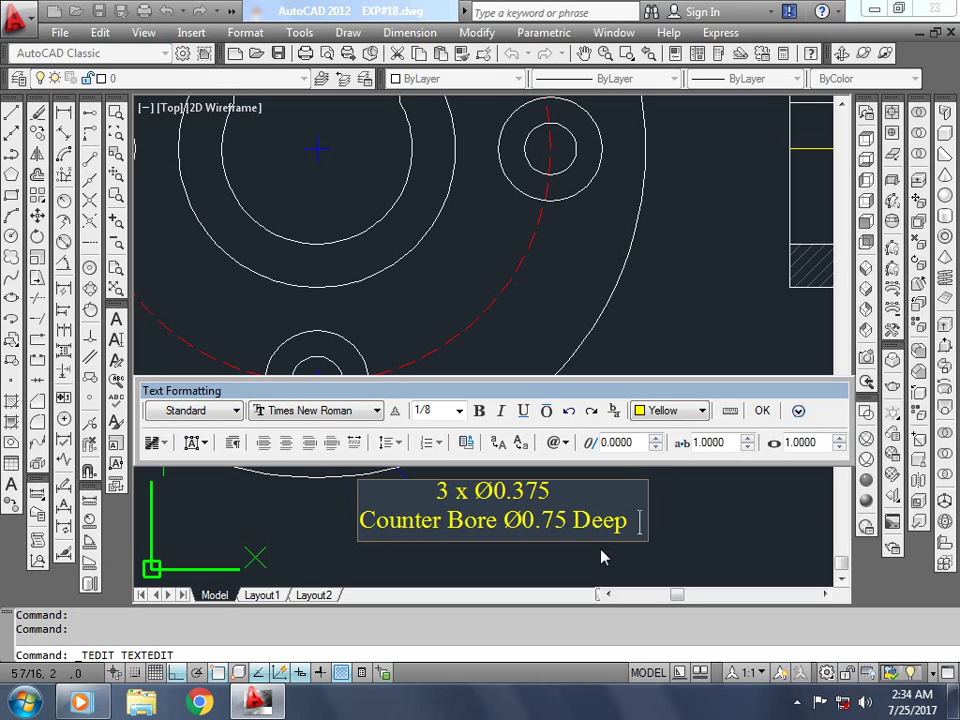
text(  0.25)
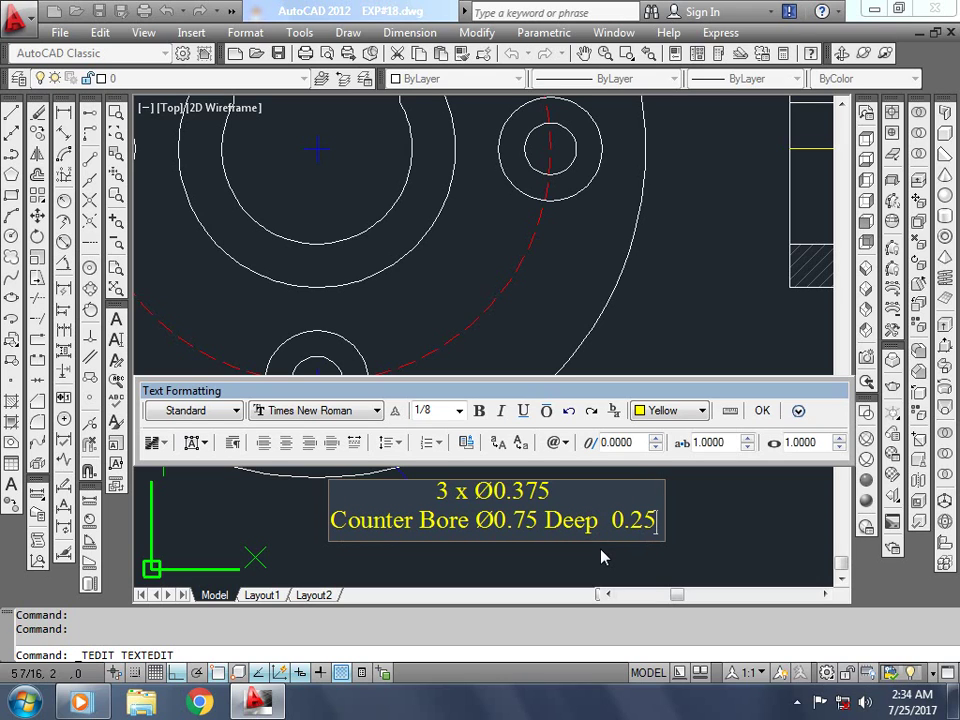
key(Return)
text(On 3.3)
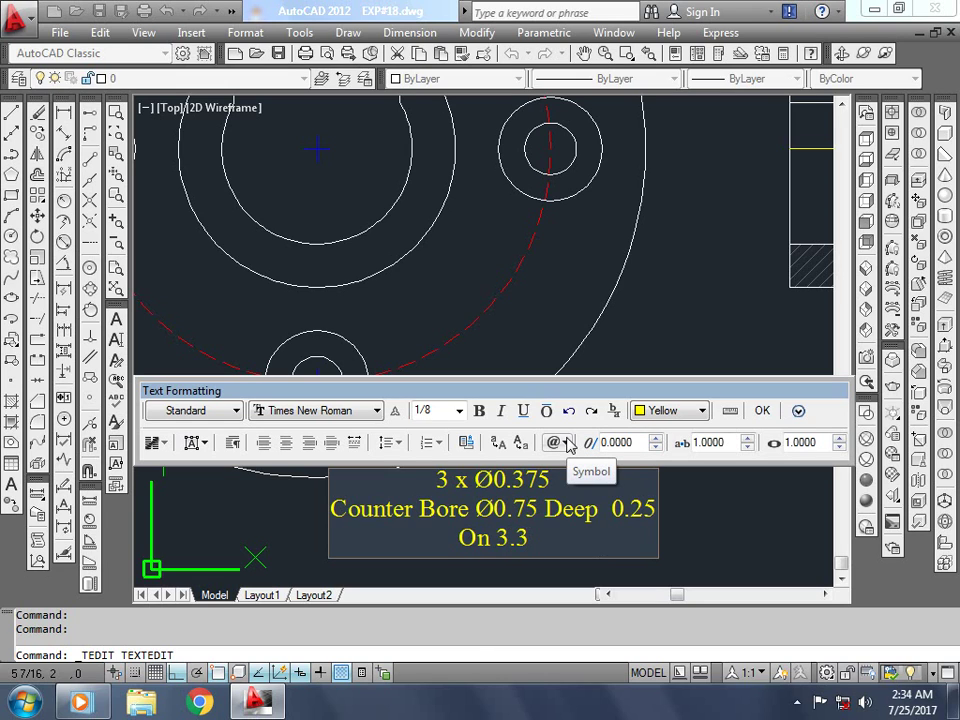
text(76 PCD)
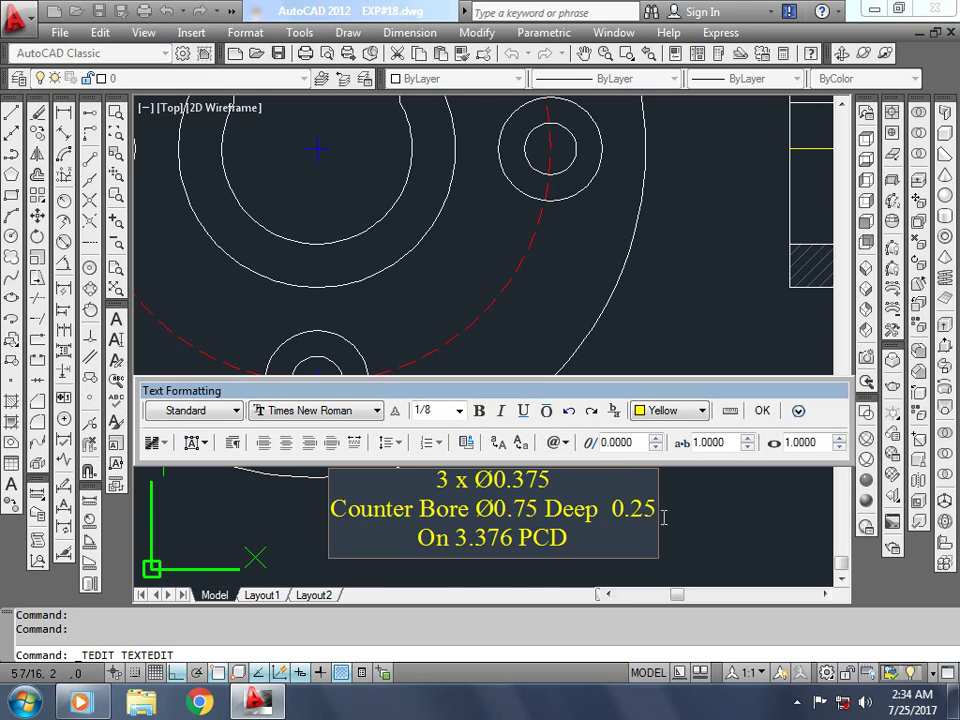
click(662, 514)
scroll(636, 510, down, 5)
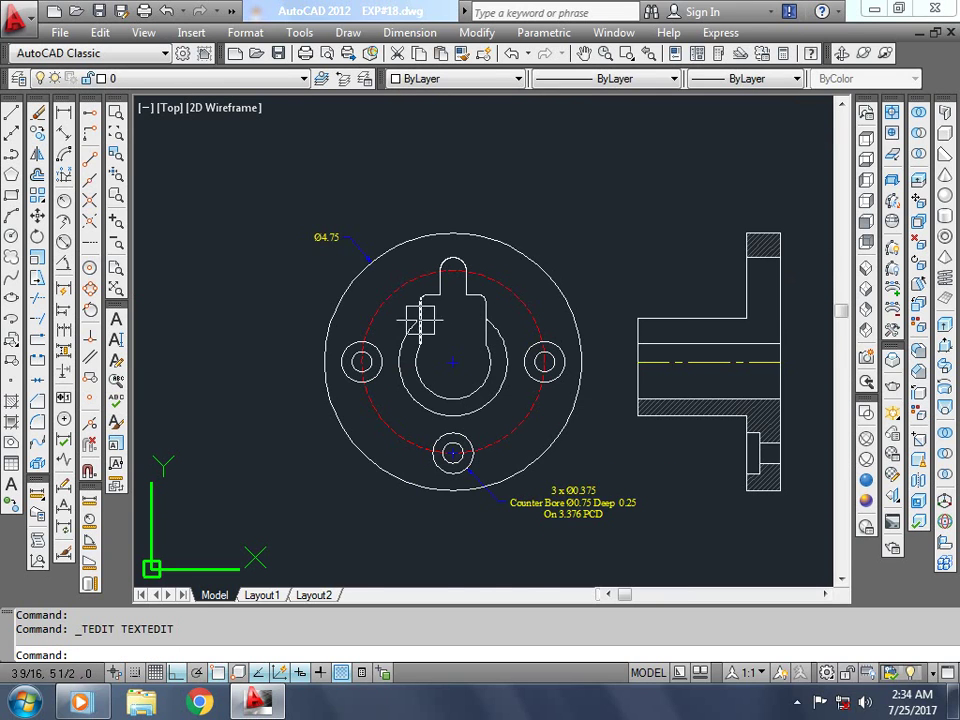
Step: Place centre marks on two bolt holes and the keyhole's top arc
click(63, 420)
scroll(355, 390, up, 3)
click(332, 365)
key(Return)
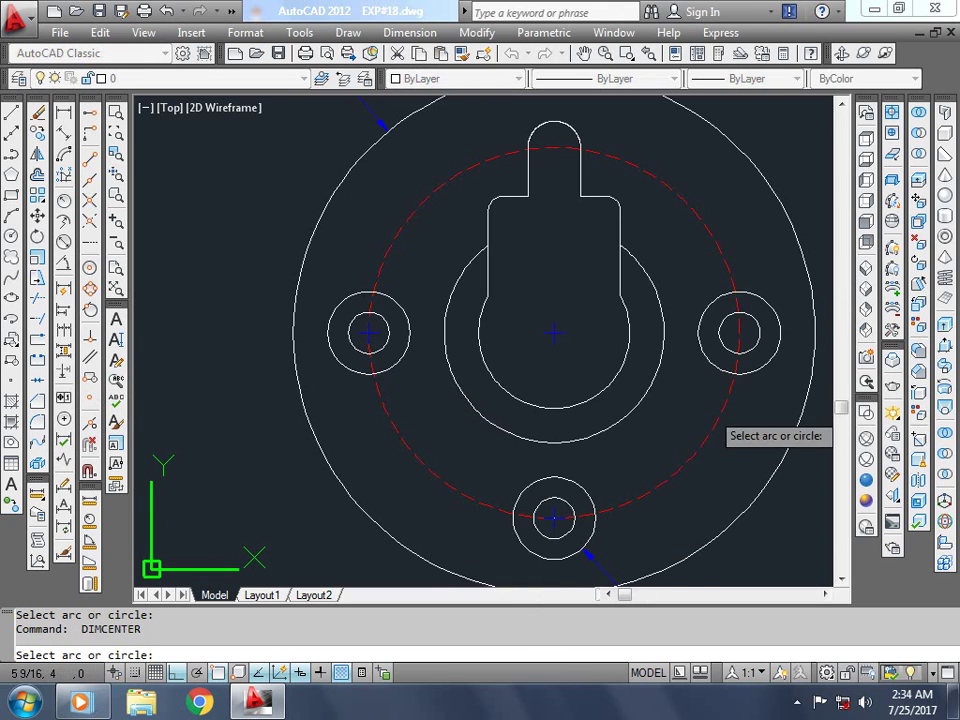
click(760, 368)
key(Return)
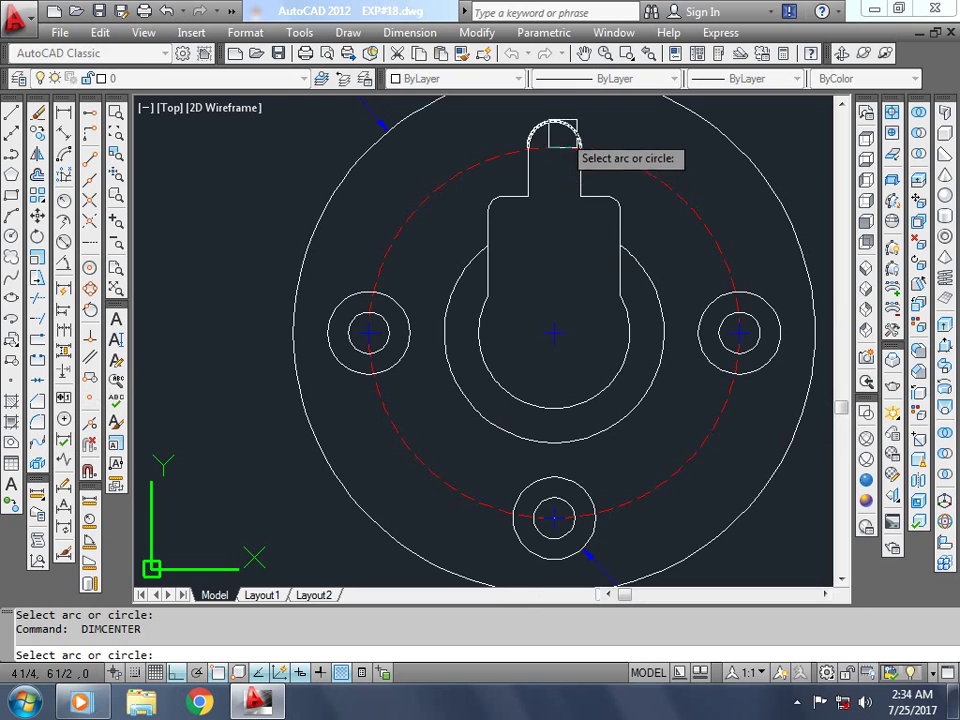
click(566, 124)
scroll(515, 250, down, 3)
scroll(375, 193, down, 3)
scroll(470, 200, up, 3)
scroll(470, 200, down, 3)
scroll(470, 215, up, 3)
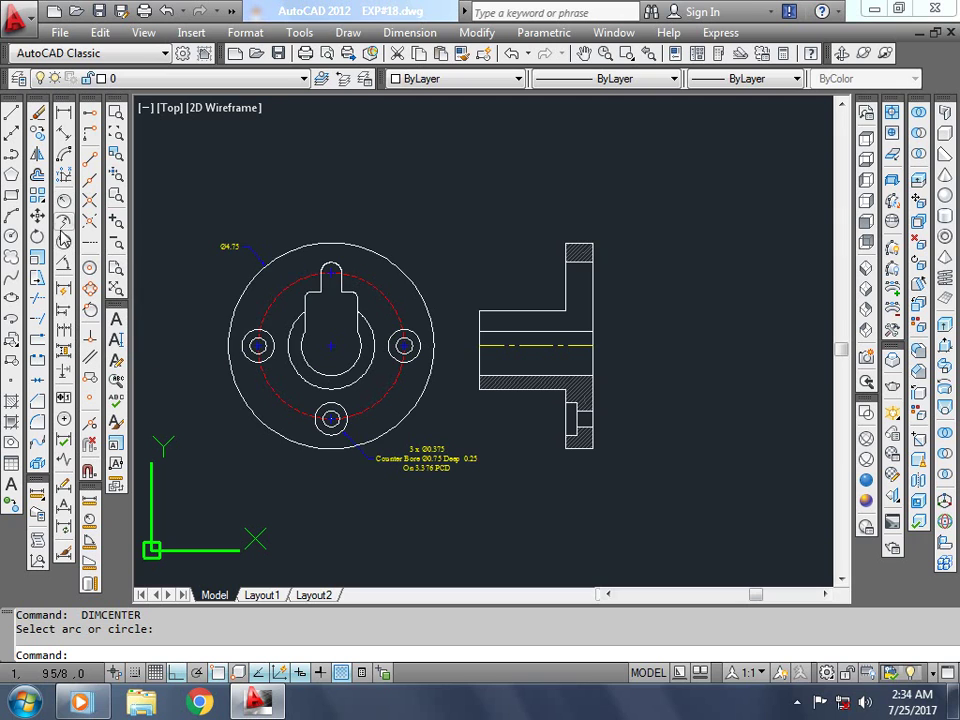
scroll(240, 317, up, 3)
Step: Start a diameter dimension on the red bolt circle, then cancel it
click(301, 296)
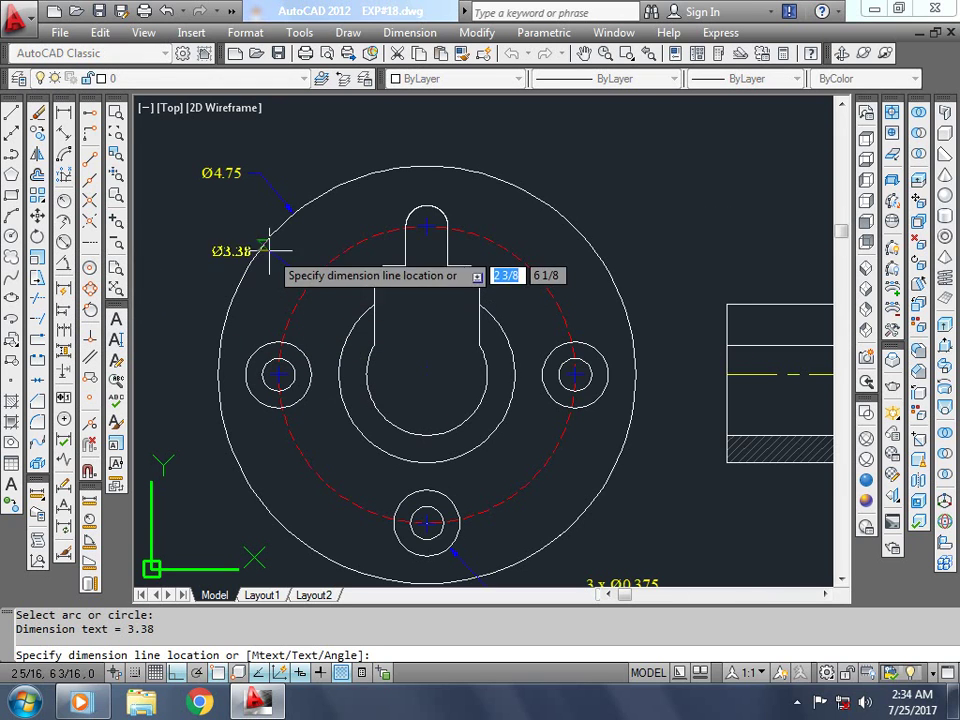
scroll(259, 222, up, 2)
key(Escape)
key(Return)
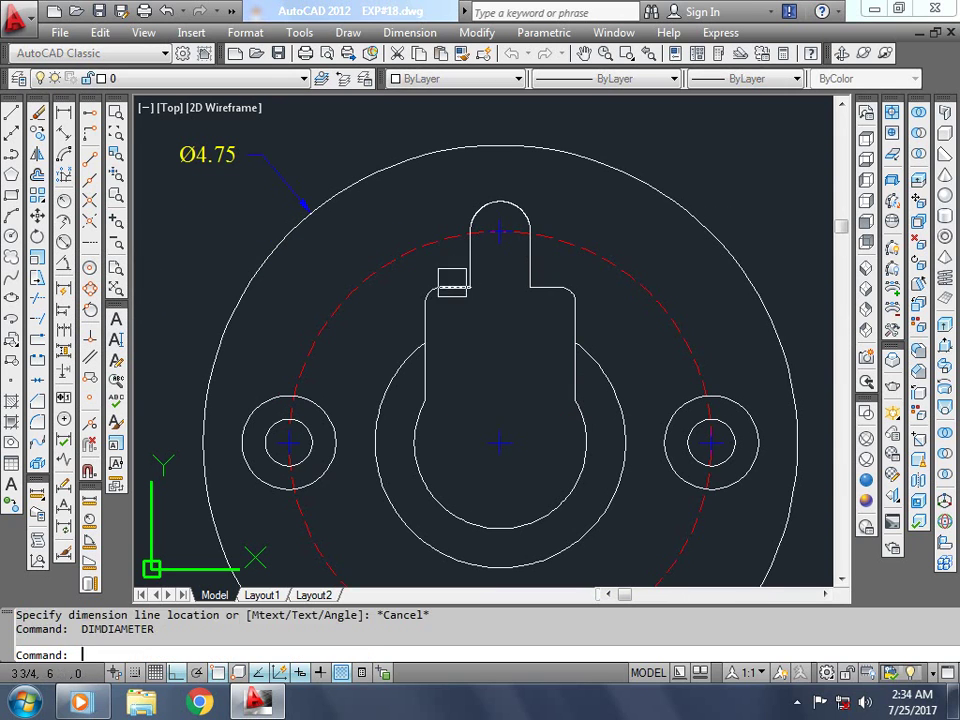
scroll(490, 265, up, 2)
scroll(521, 250, down, 3)
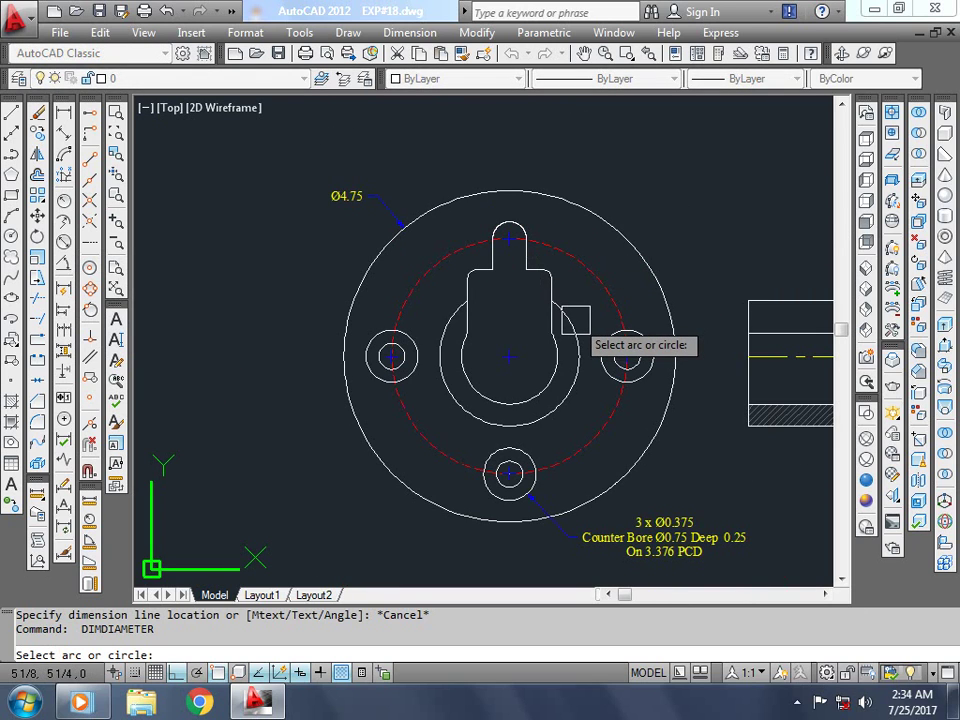
scroll(577, 317, up, 2)
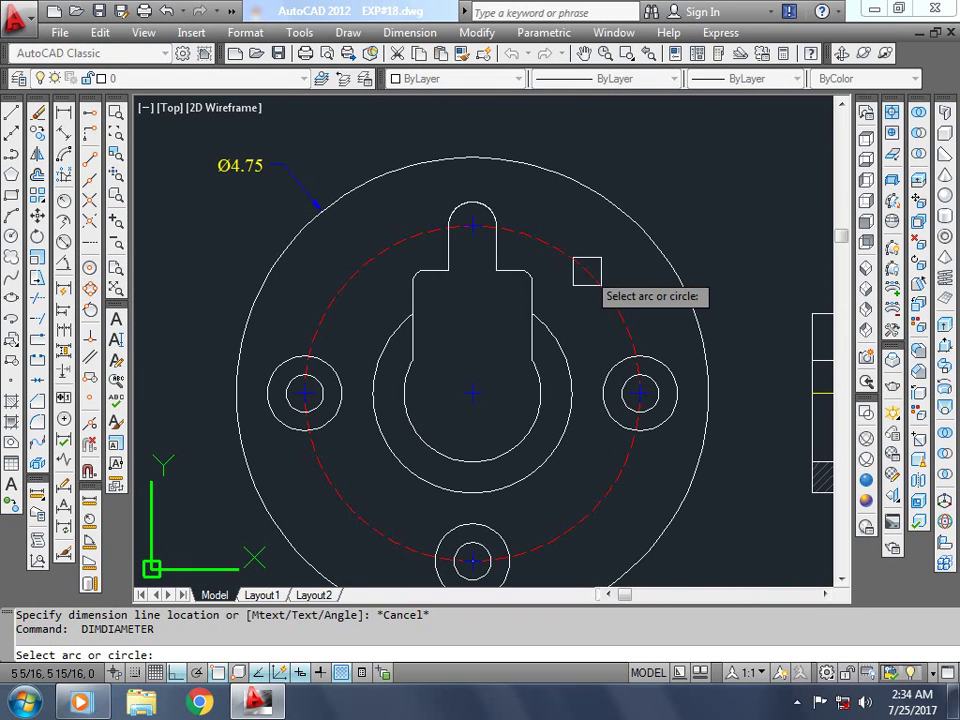
scroll(568, 321, up, 2)
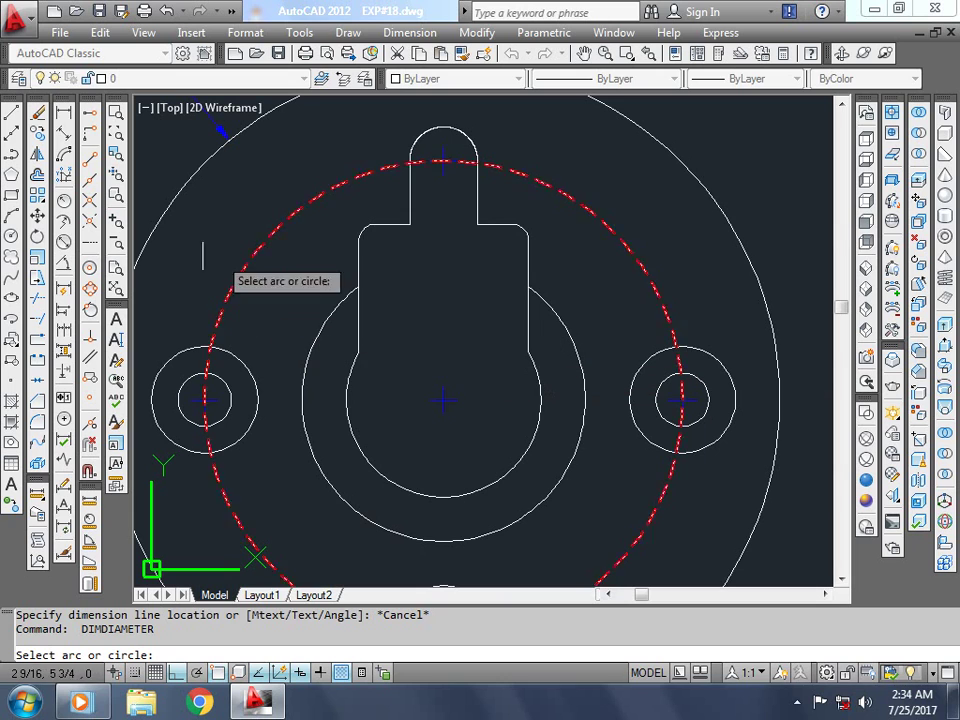
Step: Add radius dimensions R1.00 and R0.69 on the hub arcs and R0.24 on the keyhole top
click(43, 150)
click(572, 343)
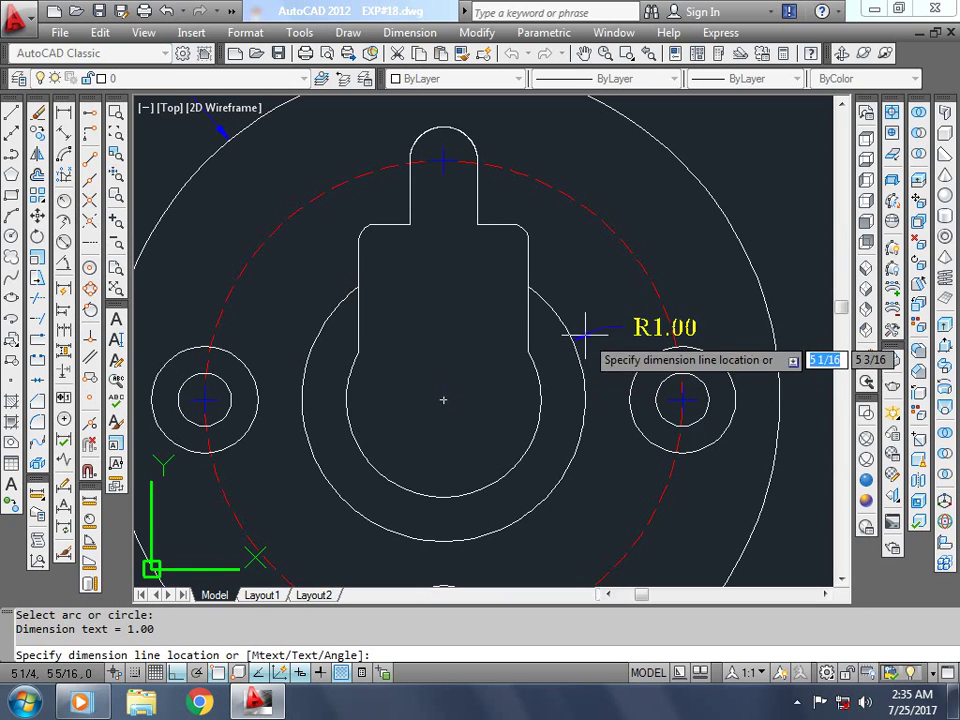
click(735, 133)
key(Return)
click(542, 377)
scroll(578, 300, down, 5)
scroll(649, 259, up, 3)
scroll(617, 287, up, 1)
click(617, 287)
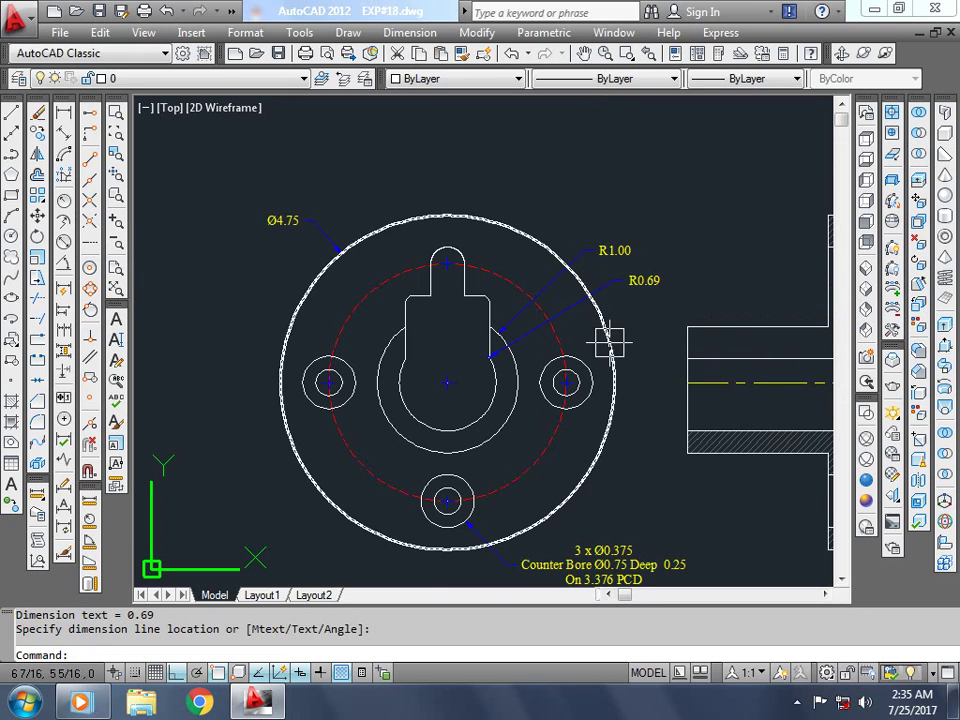
key(Return)
click(456, 240)
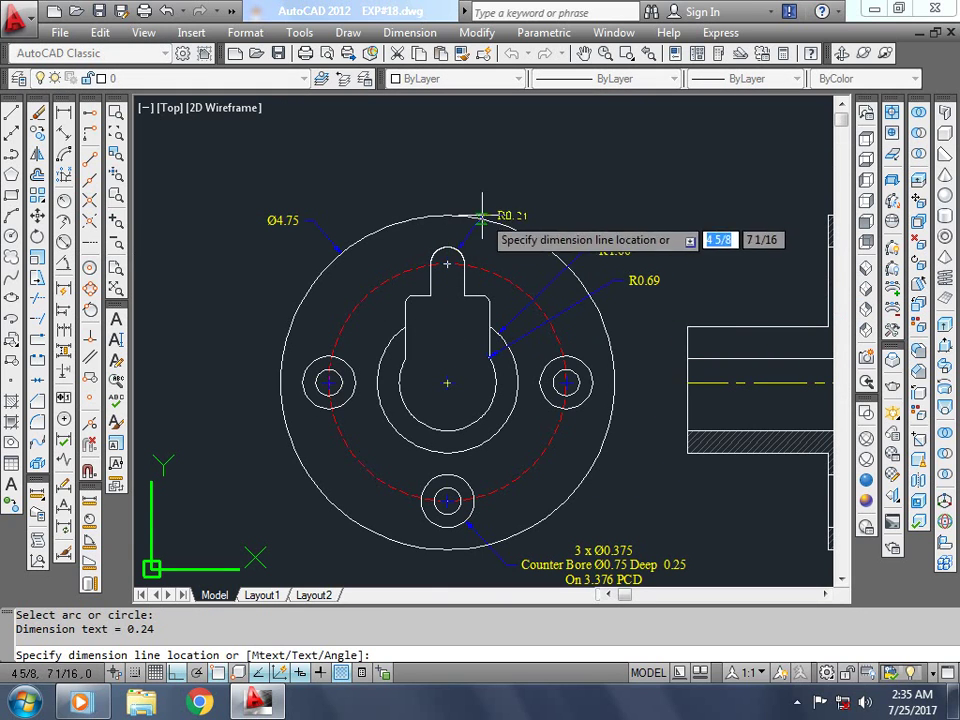
click(504, 191)
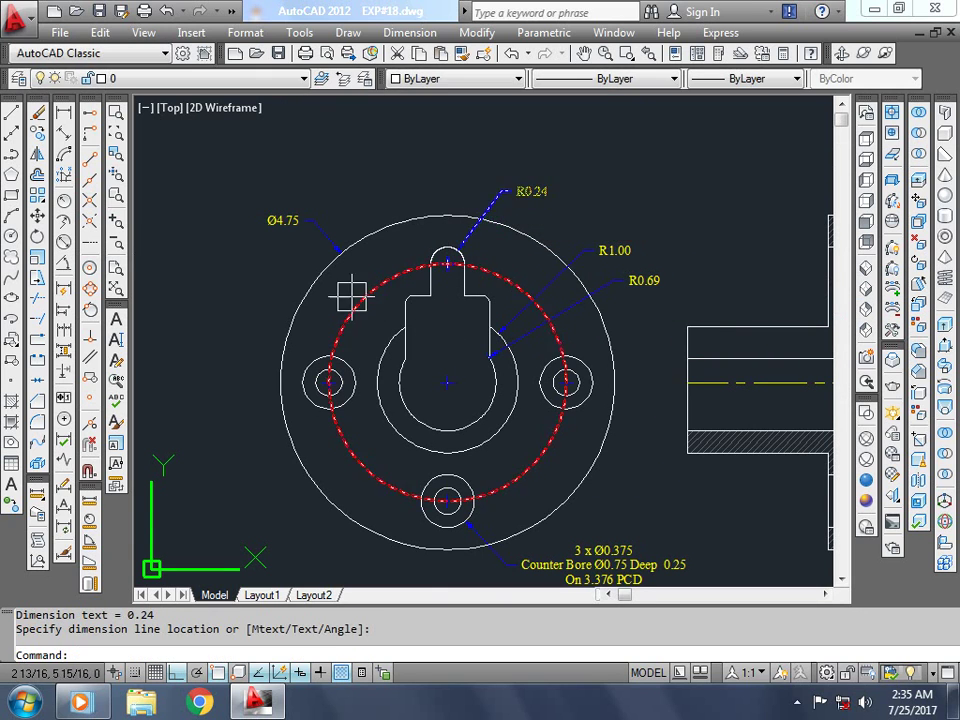
Step: Dimension the 1.69 distance from the part's centre to the top arc centre, left of the plan view
click(65, 114)
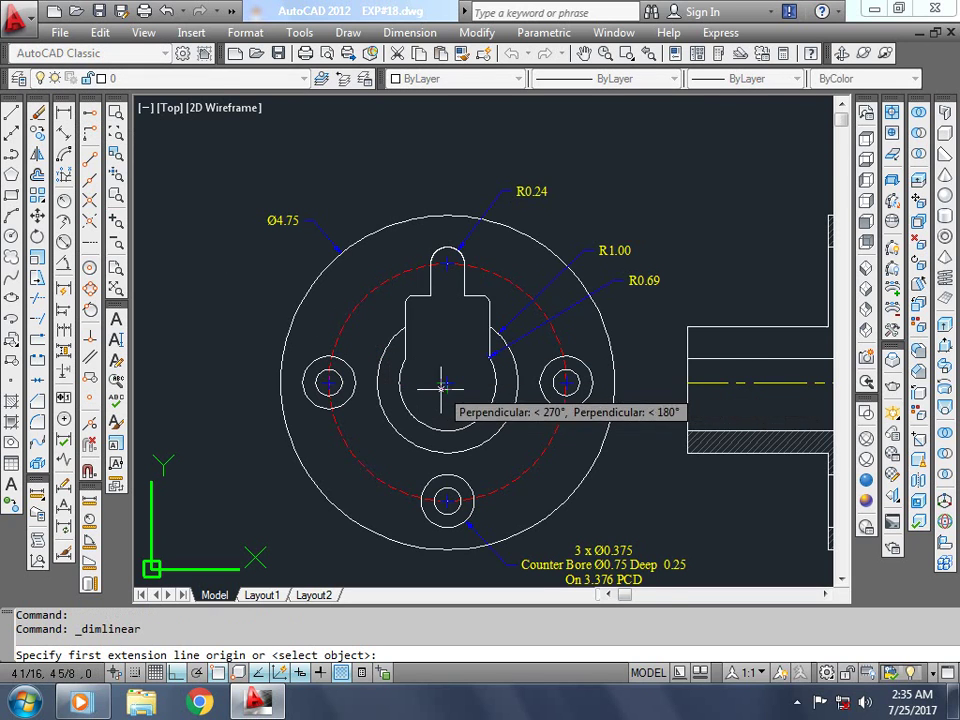
scroll(441, 385, up, 5)
click(431, 349)
scroll(418, 326, down, 4)
scroll(405, 195, up, 3)
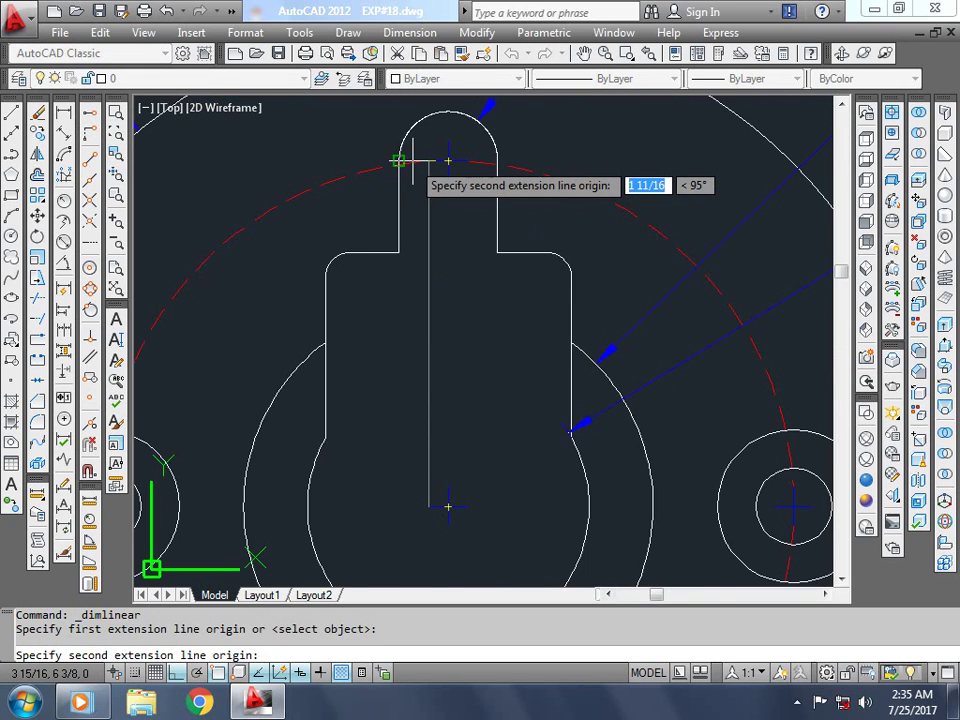
click(431, 154)
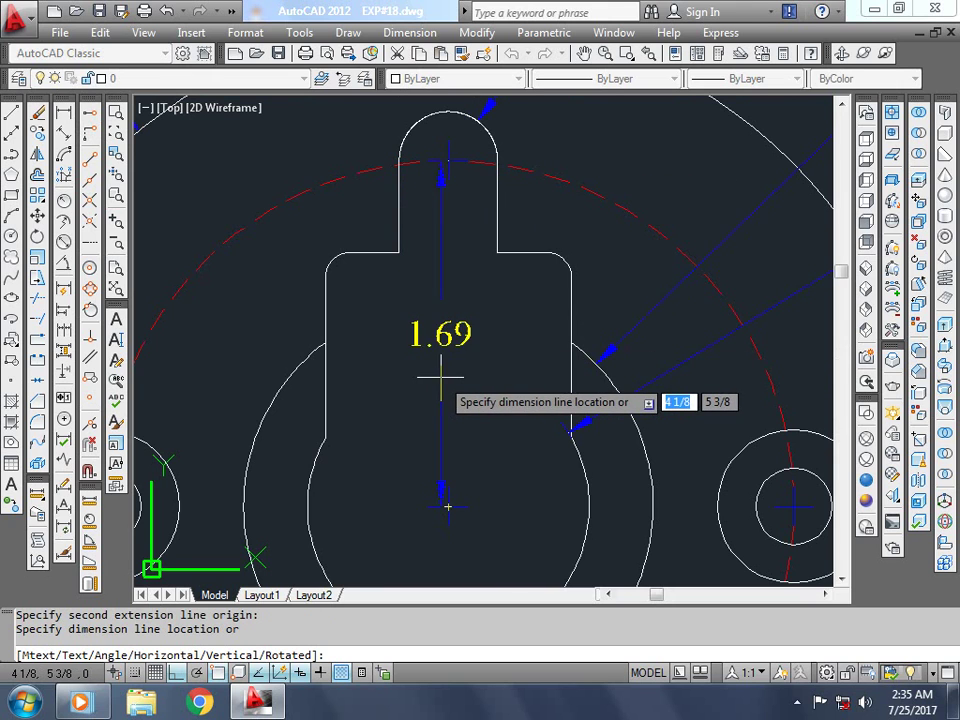
scroll(336, 371, down, 6)
scroll(202, 360, up, 3)
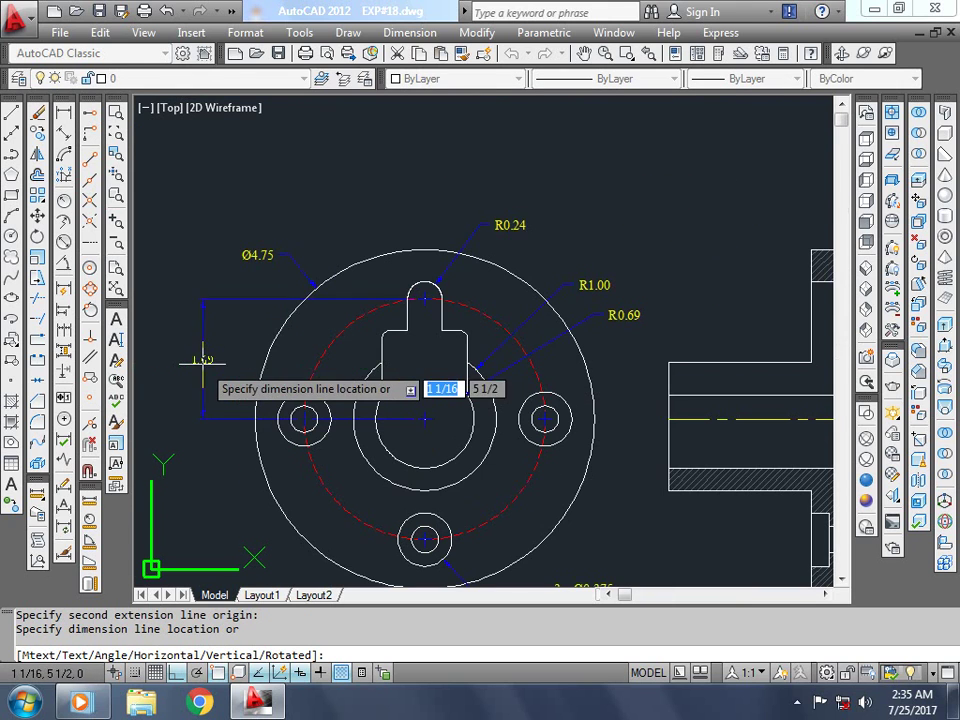
click(227, 360)
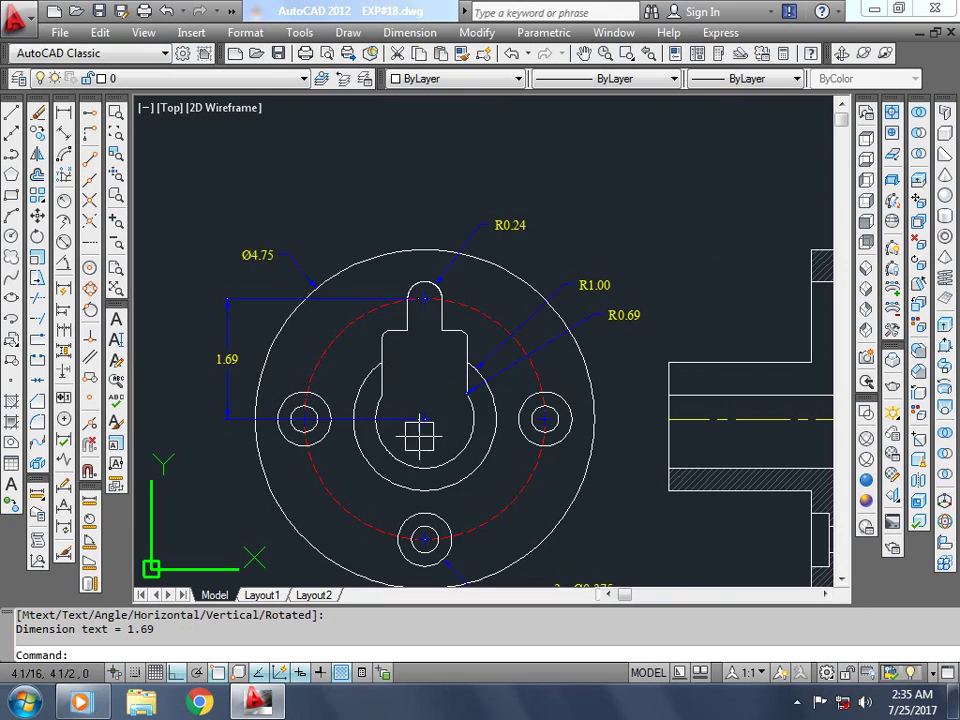
scroll(420, 435, up, 3)
Step: Add the 1.24 linear dimension from the keyhole centre to its notch corner
key(Return)
scroll(407, 401, up, 4)
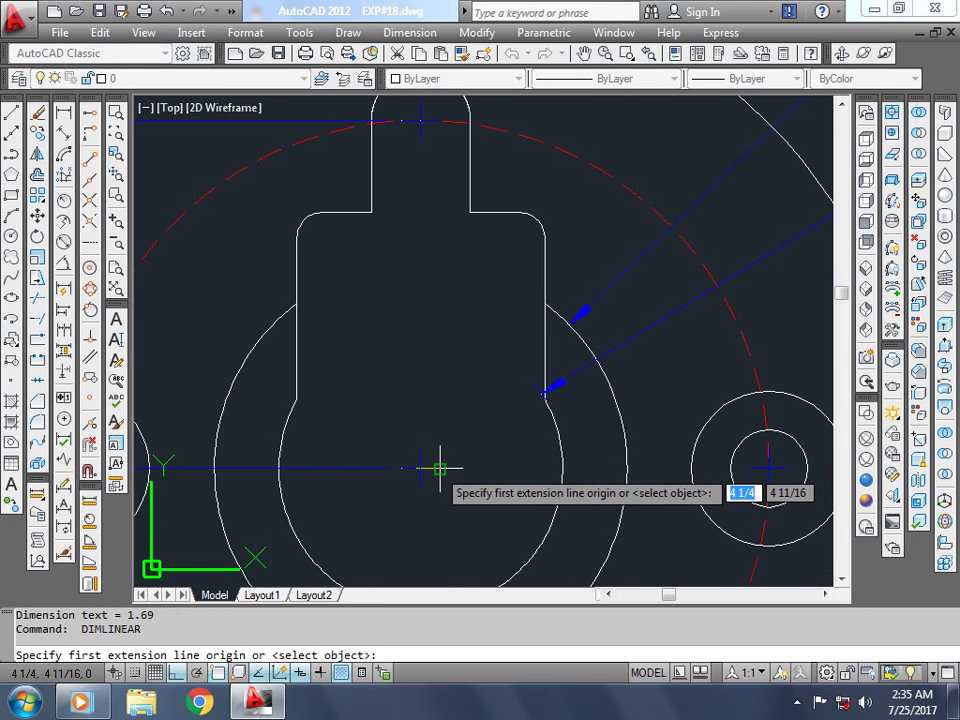
click(440, 469)
click(469, 211)
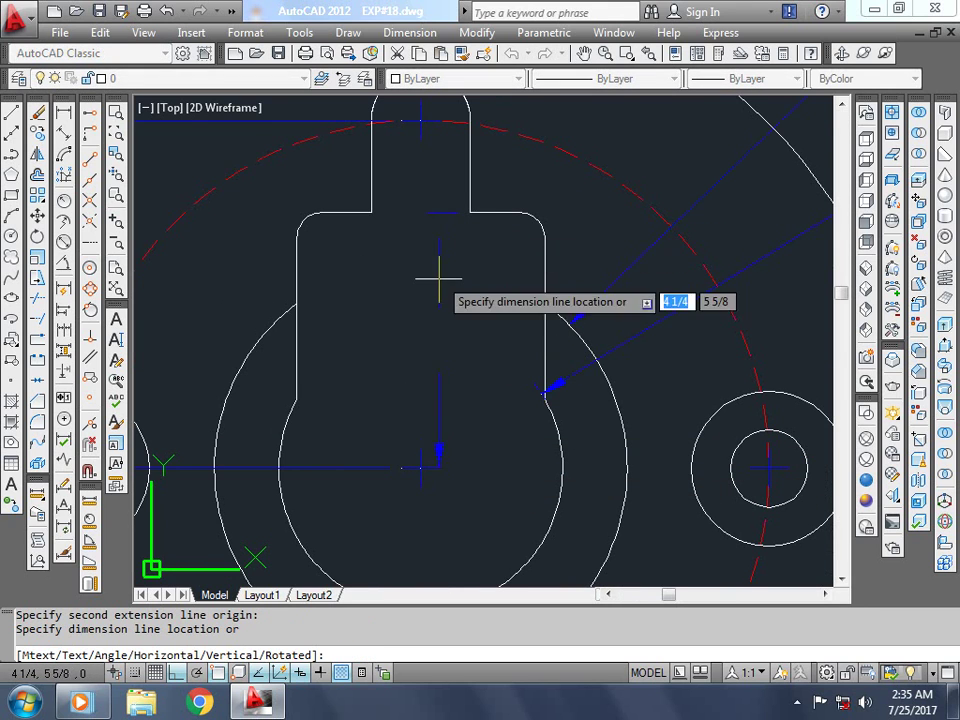
click(490, 317)
scroll(412, 364, down, 4)
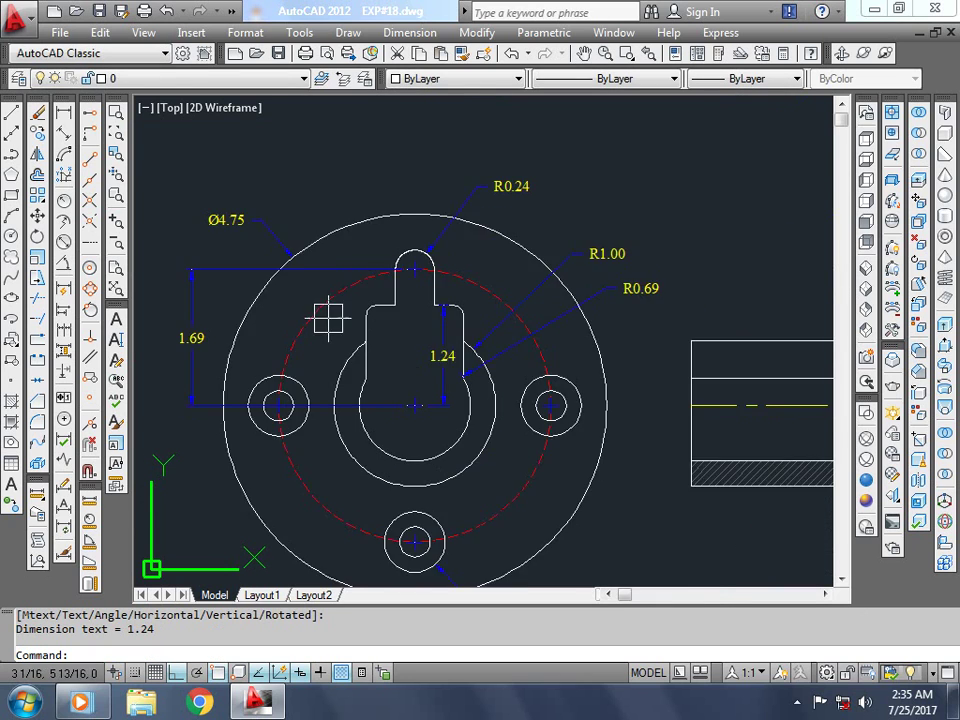
scroll(328, 318, down, 2)
Step: Dimension the side view's 0.63 flange thickness above the view
click(64, 113)
scroll(647, 242, up, 3)
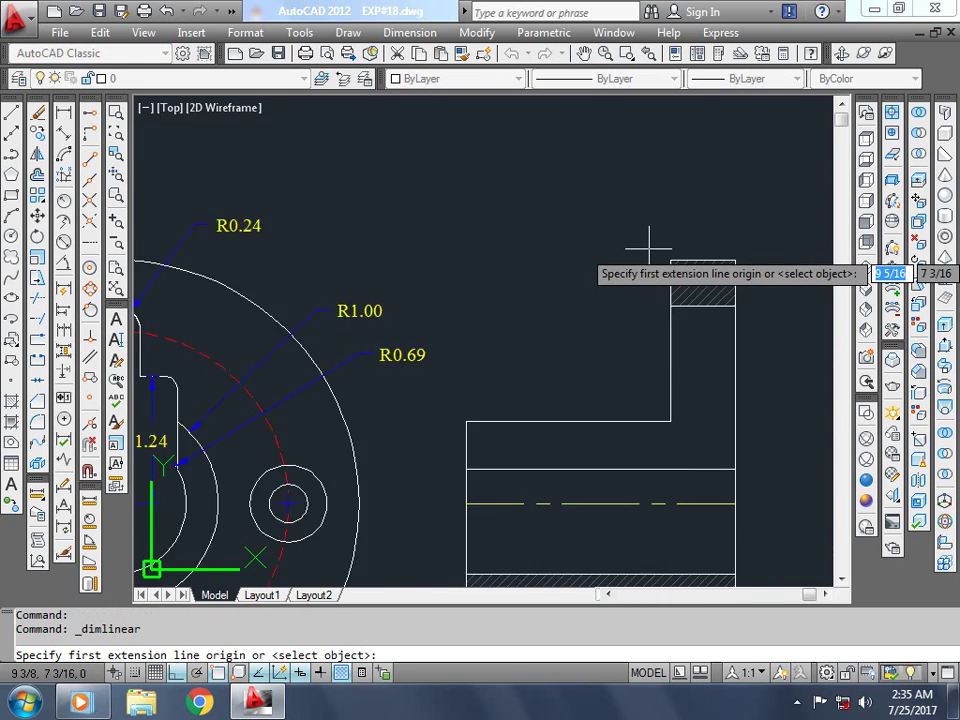
scroll(677, 253, up, 2)
click(770, 265)
click(680, 265)
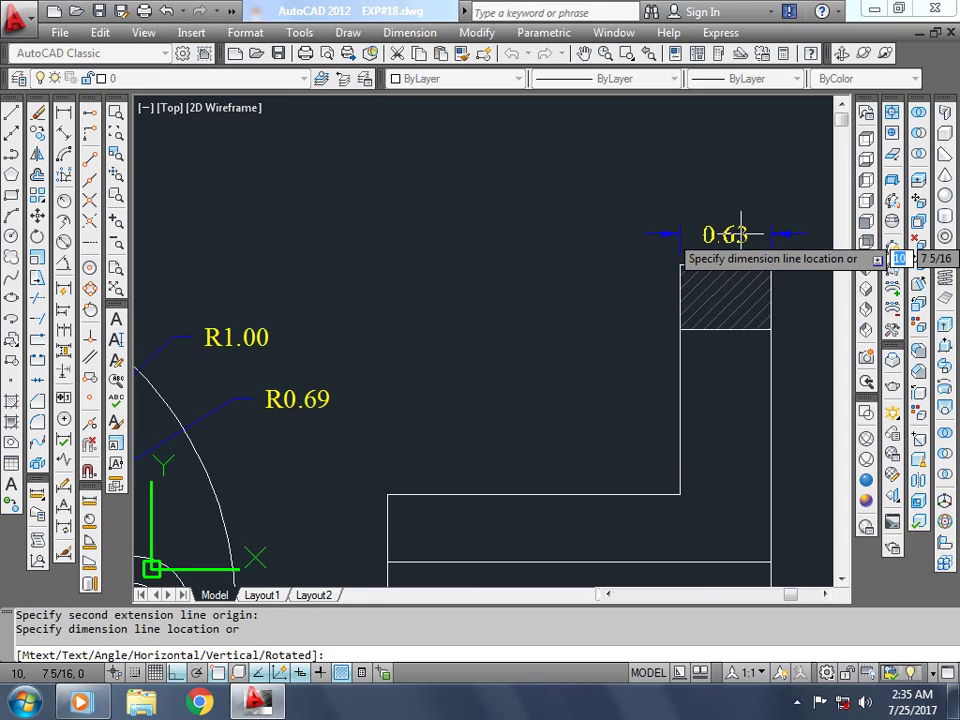
click(741, 230)
scroll(640, 220, down, 4)
scroll(674, 522, up, 2)
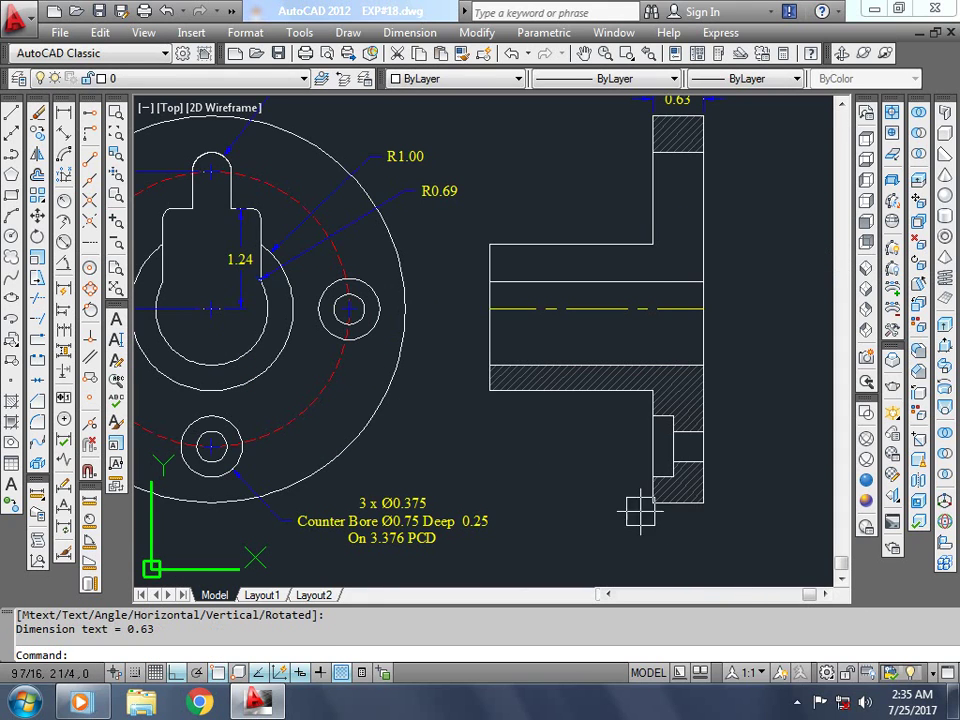
Step: Begin the 2.63 overall length dimension by picking both ends of the side view
key(Return)
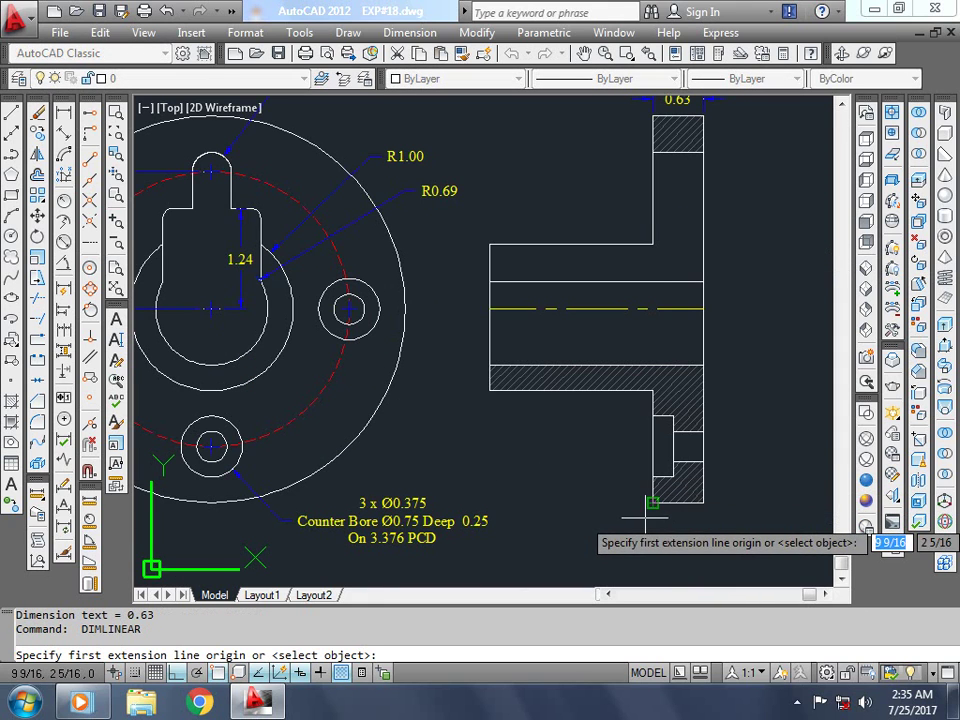
click(490, 389)
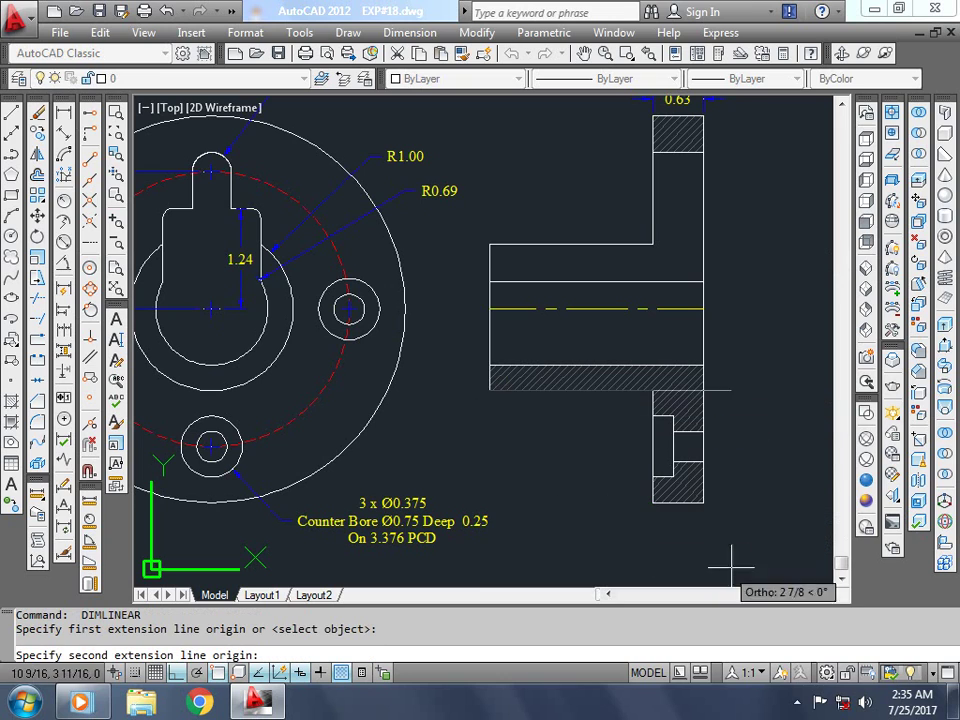
click(703, 503)
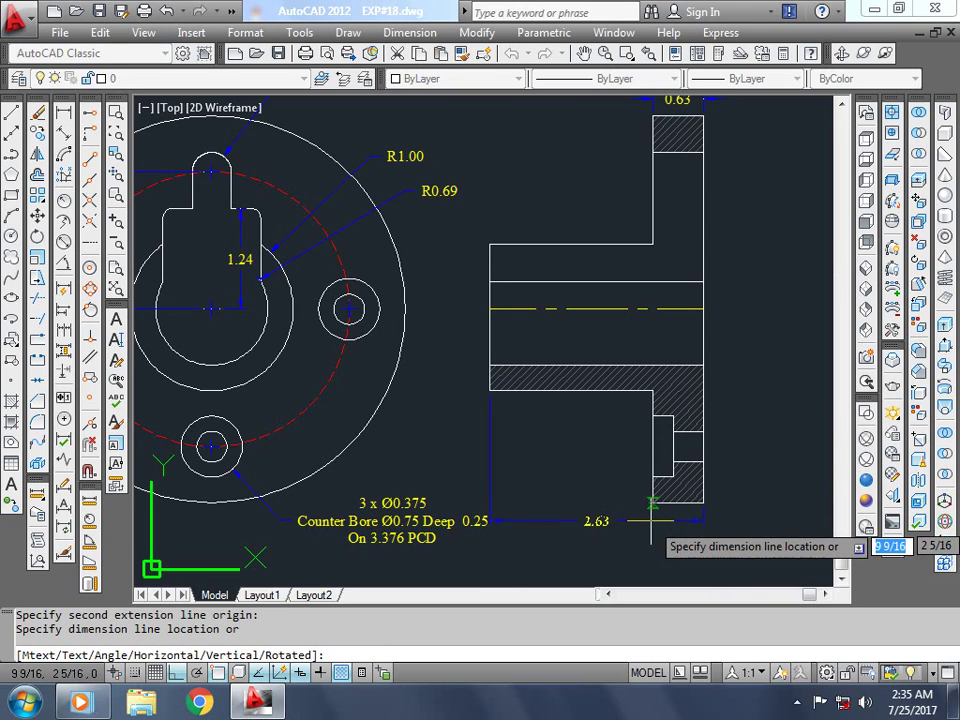
scroll(651, 524, up, 5)
Step: Place the 2.63 overall length dimension below the side view
click(643, 497)
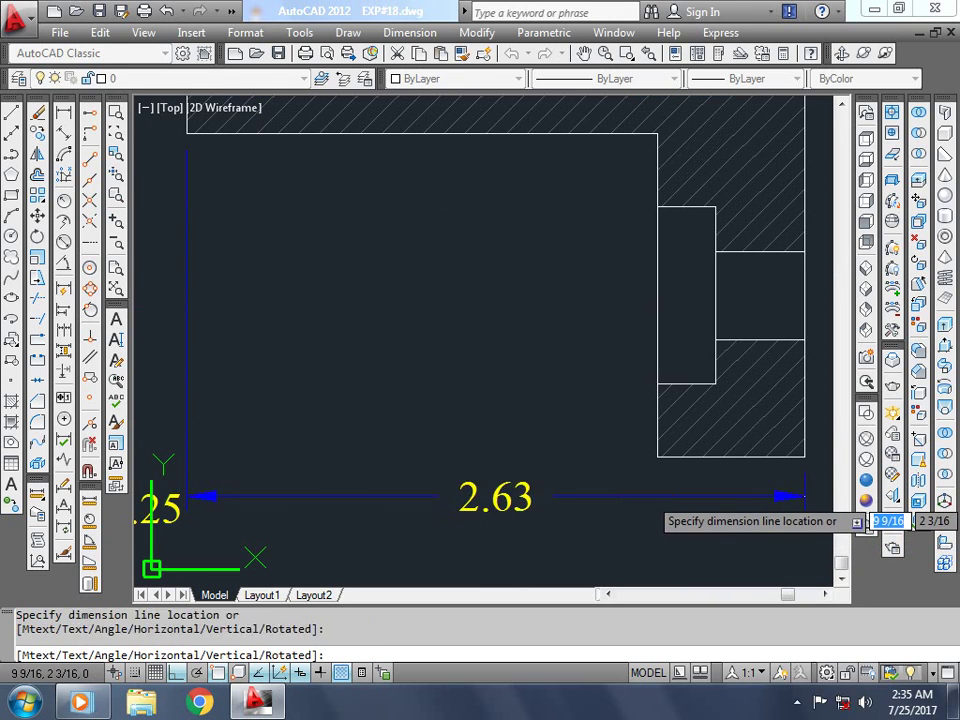
scroll(705, 513, down, 4)
scroll(469, 543, up, 2)
scroll(293, 506, down, 2)
Step: Move the counterbore callout note further to the left
click(293, 506)
scroll(310, 505, up, 2)
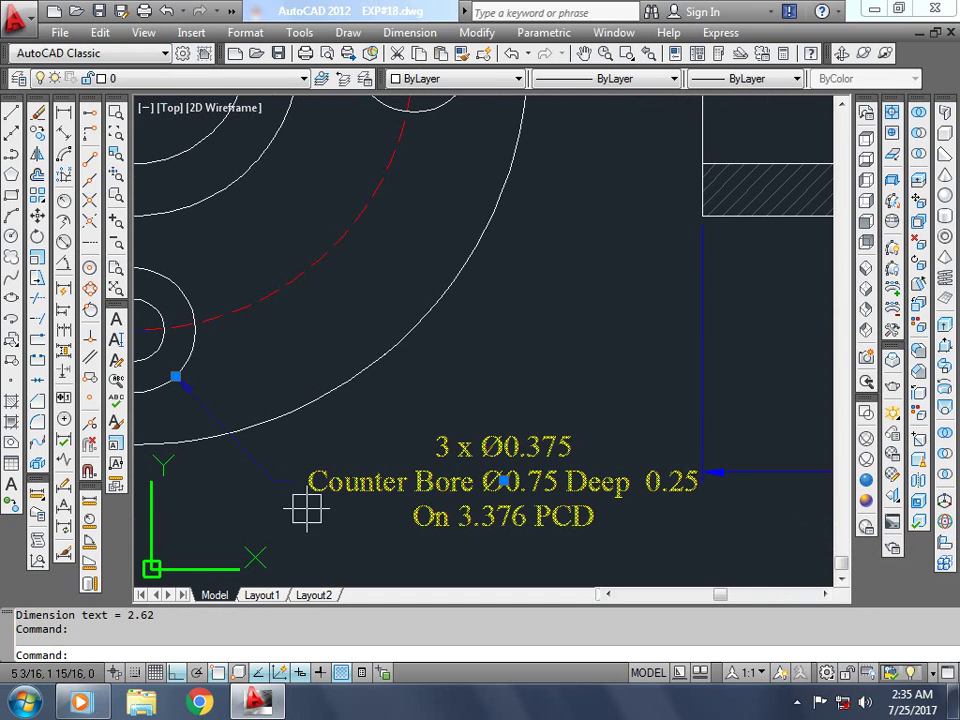
click(503, 481)
scroll(343, 497, down, 2)
scroll(336, 497, up, 2)
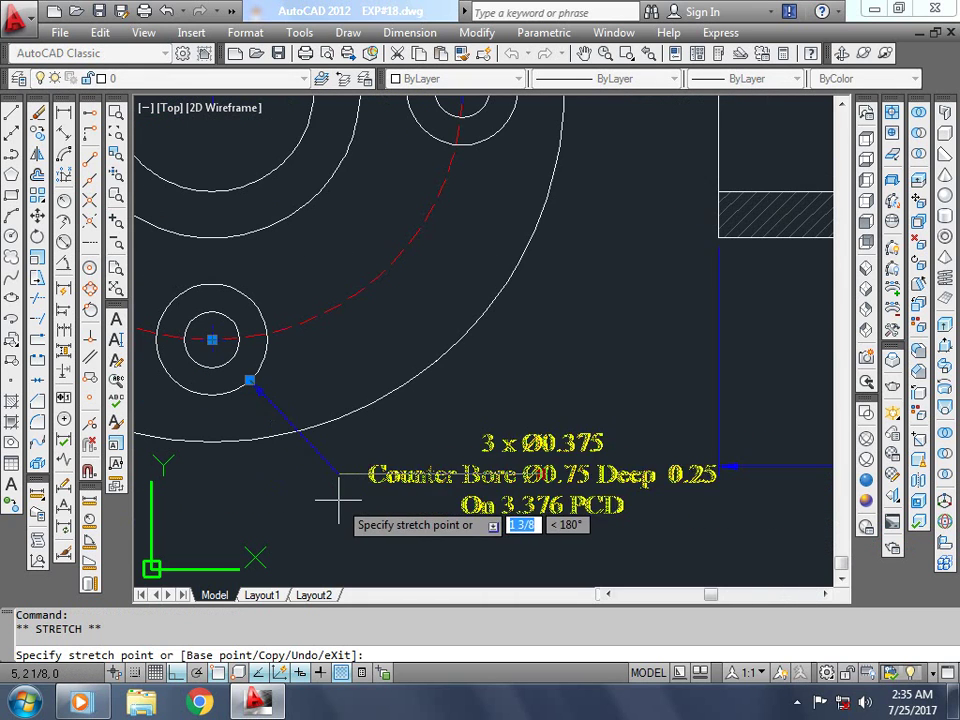
click(290, 495)
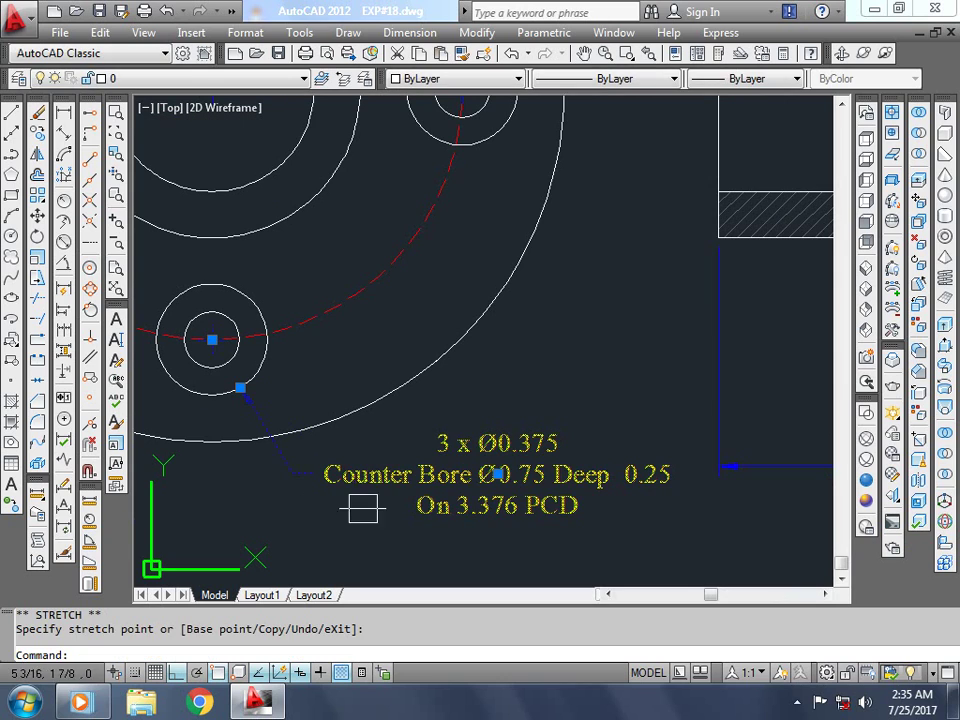
key(Escape)
scroll(380, 495, down, 3)
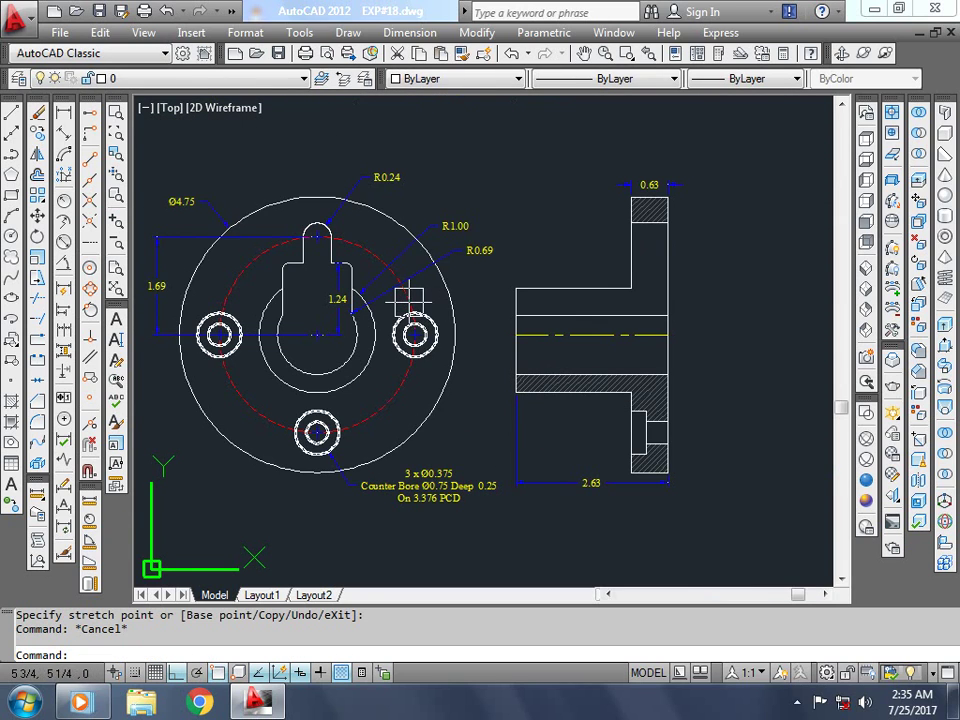
Step: Dimension the side view's 4.75 overall height on its right side
click(64, 113)
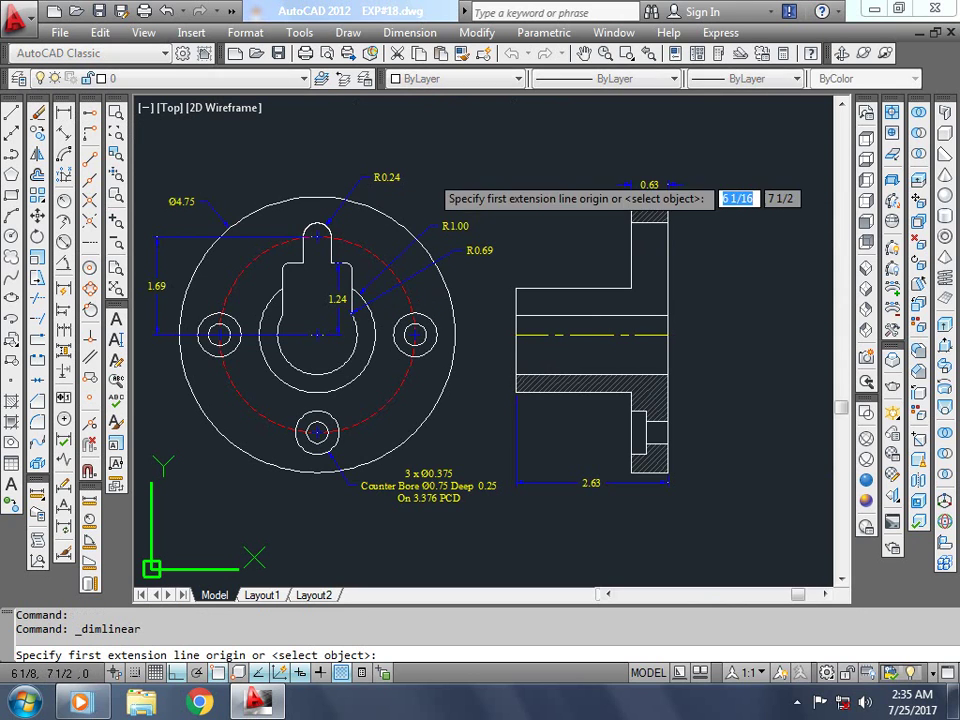
scroll(673, 214, up, 4)
click(645, 122)
scroll(690, 390, down, 3)
scroll(664, 340, up, 4)
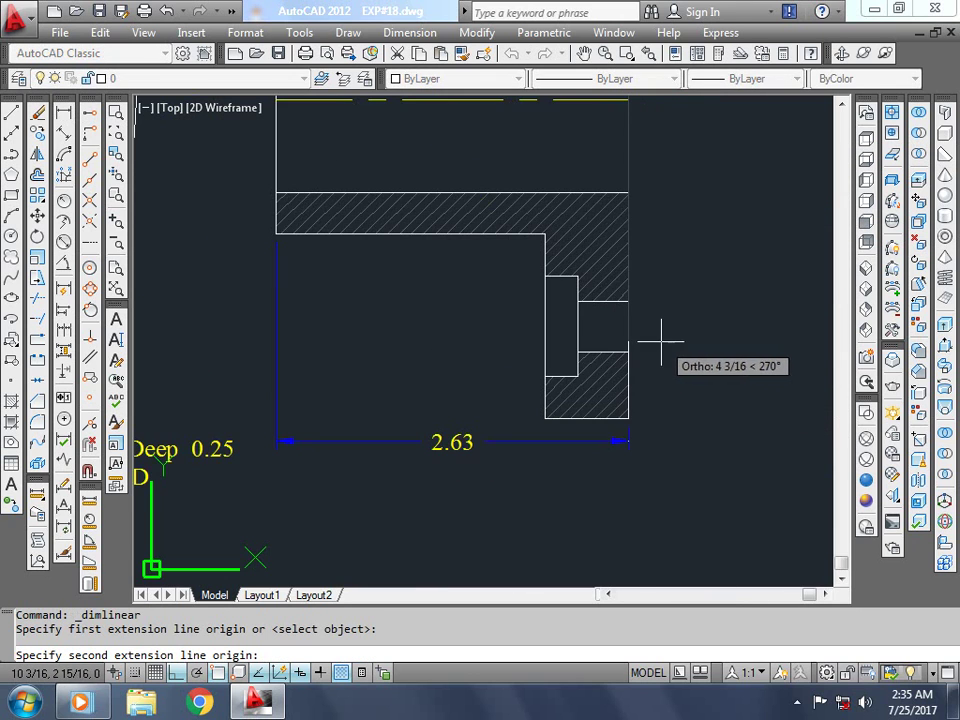
click(626, 418)
scroll(675, 303, down, 2)
click(673, 228)
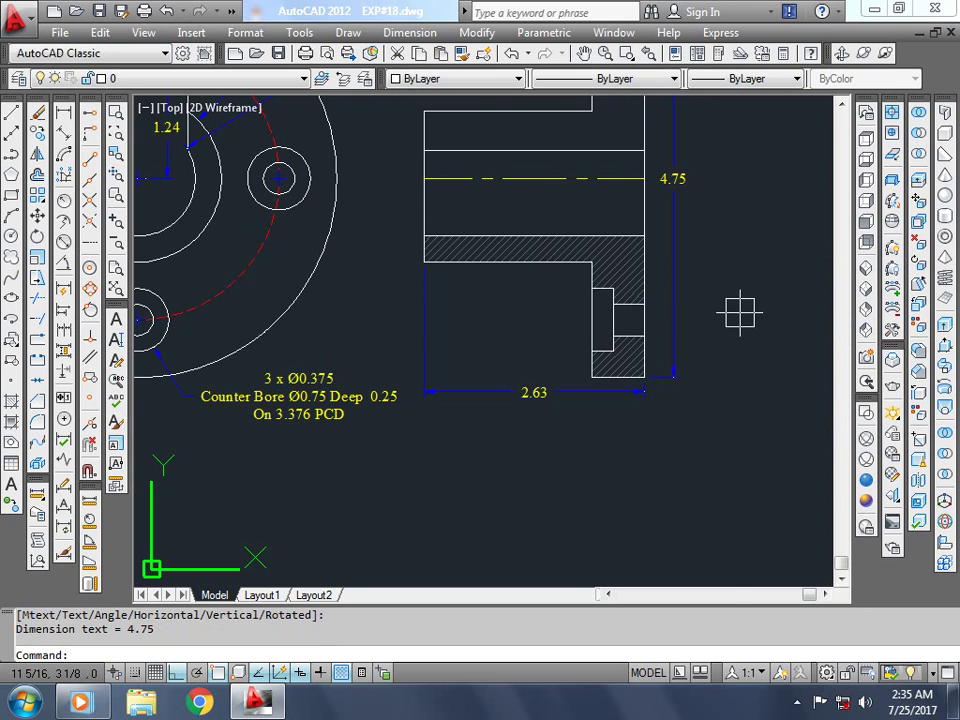
scroll(555, 235, down, 2)
Step: Add the 1.80 bore dimension left of the side view
key(Return)
scroll(520, 190, up, 3)
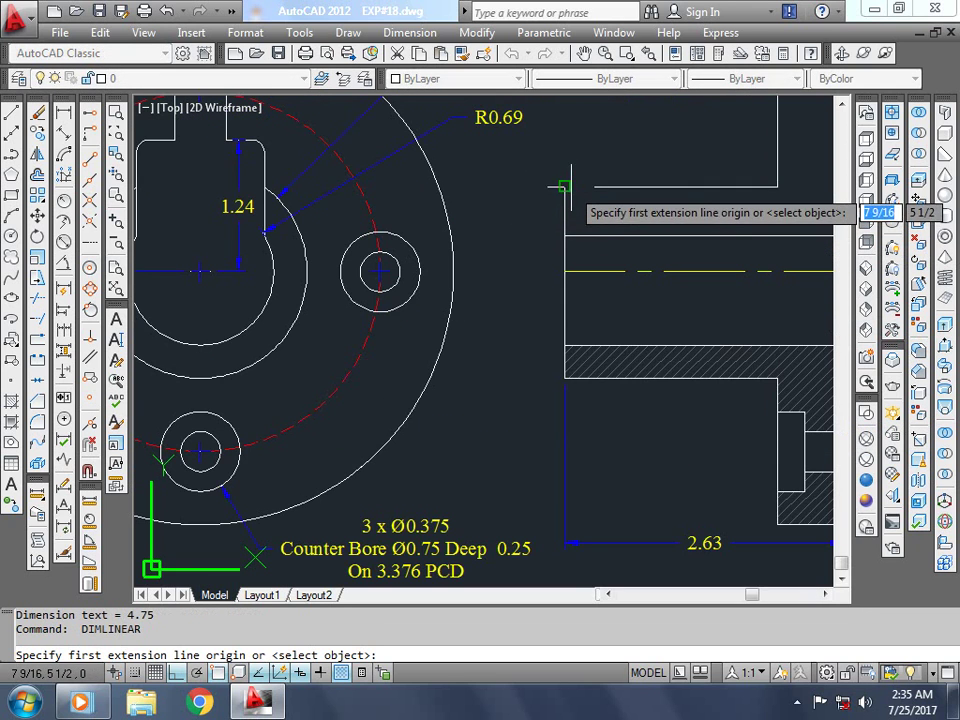
click(565, 187)
scroll(561, 300, up, 2)
scroll(561, 378, up, 2)
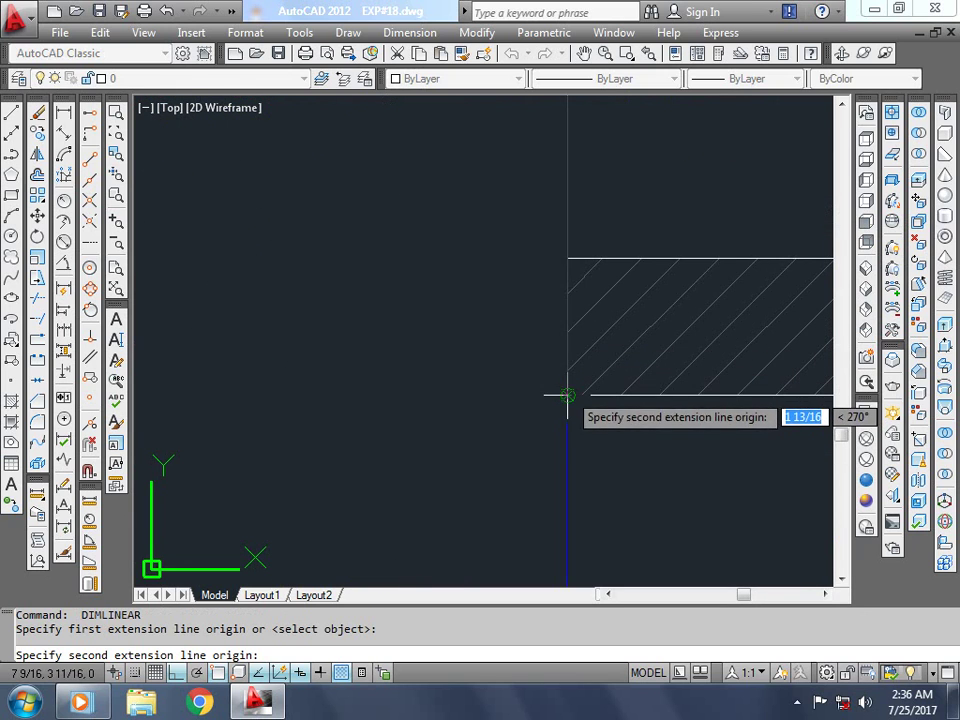
click(565, 391)
click(472, 326)
scroll(471, 330, down, 2)
scroll(466, 268, up, 3)
double_click(466, 270)
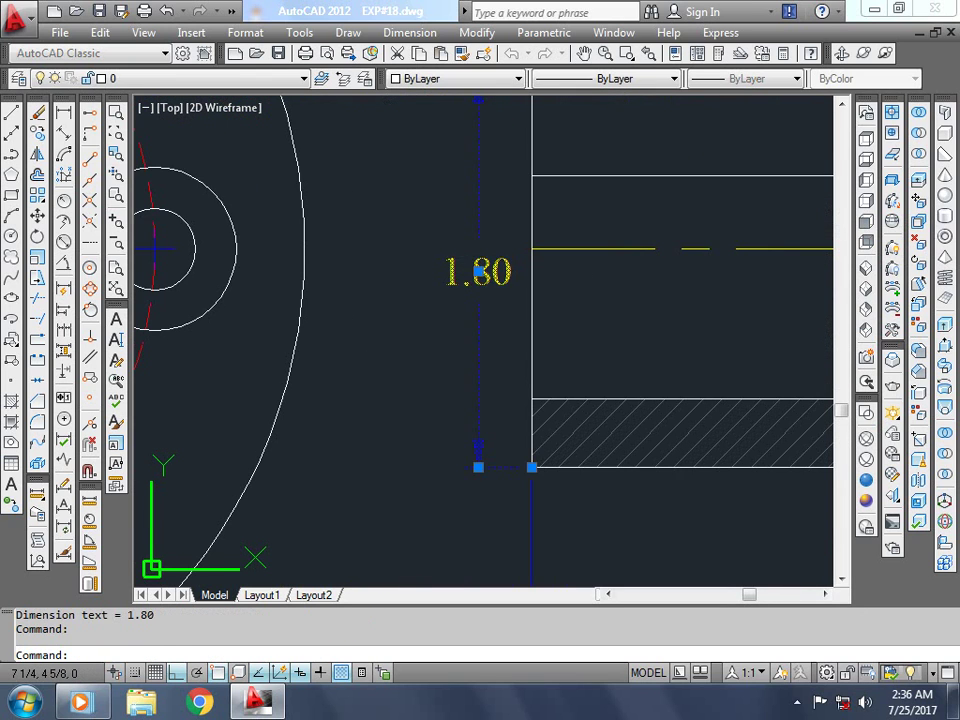
Step: Insert the diameter symbol so the bore dimension reads Ø1.80
click(549, 202)
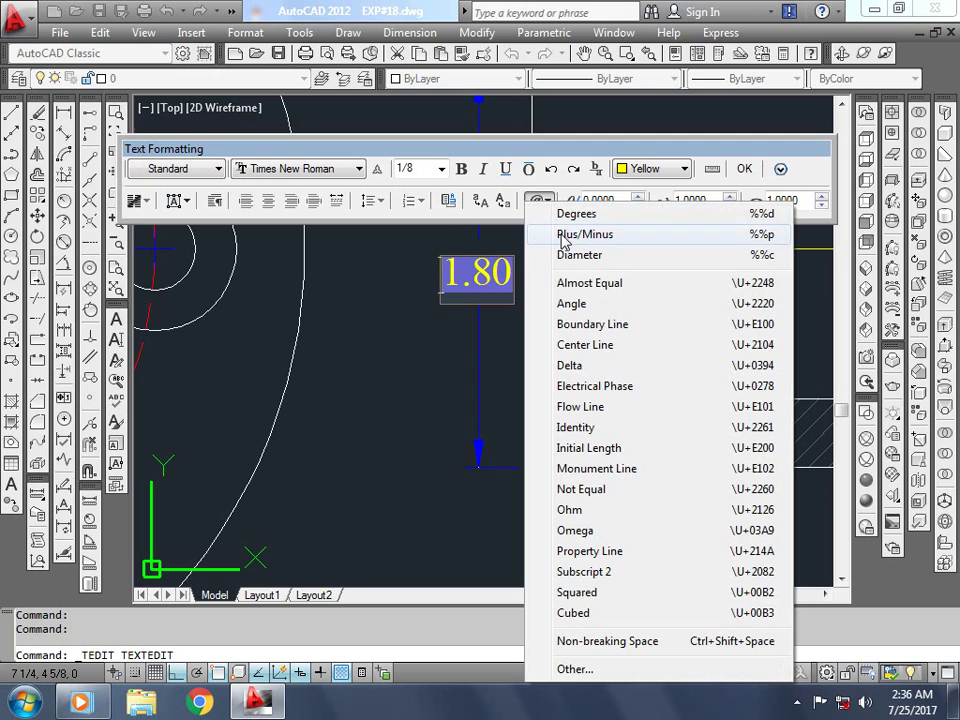
click(563, 254)
click(415, 368)
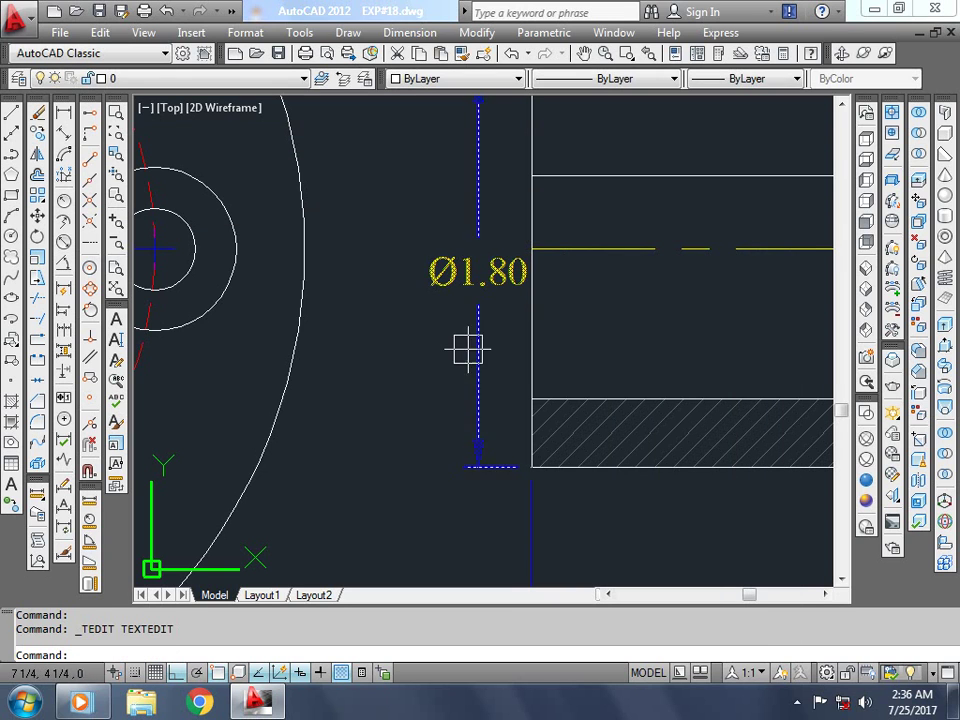
click(477, 424)
click(478, 467)
Step: Deselect the dimension and save the drawing
key(Escape)
scroll(489, 401, down, 5)
scroll(432, 420, up, 3)
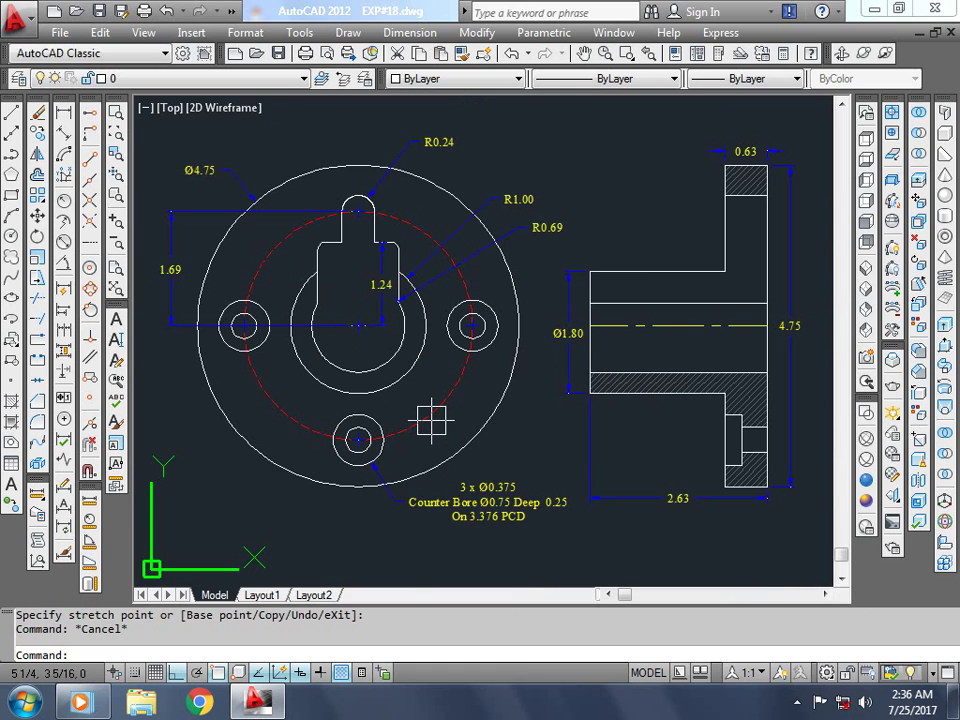
key(ctrl+s)
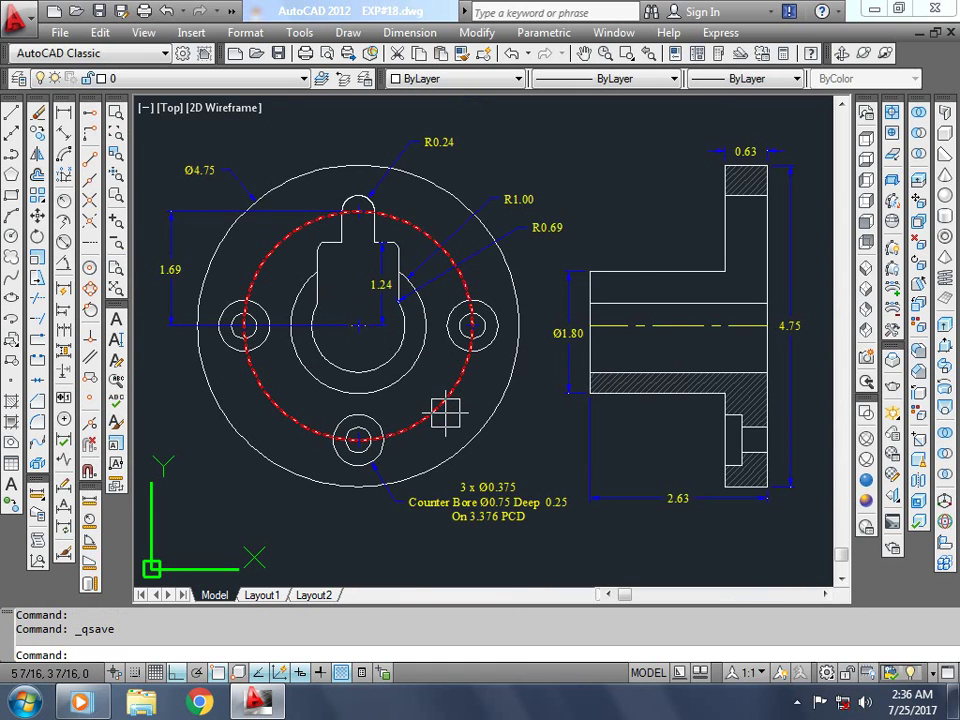